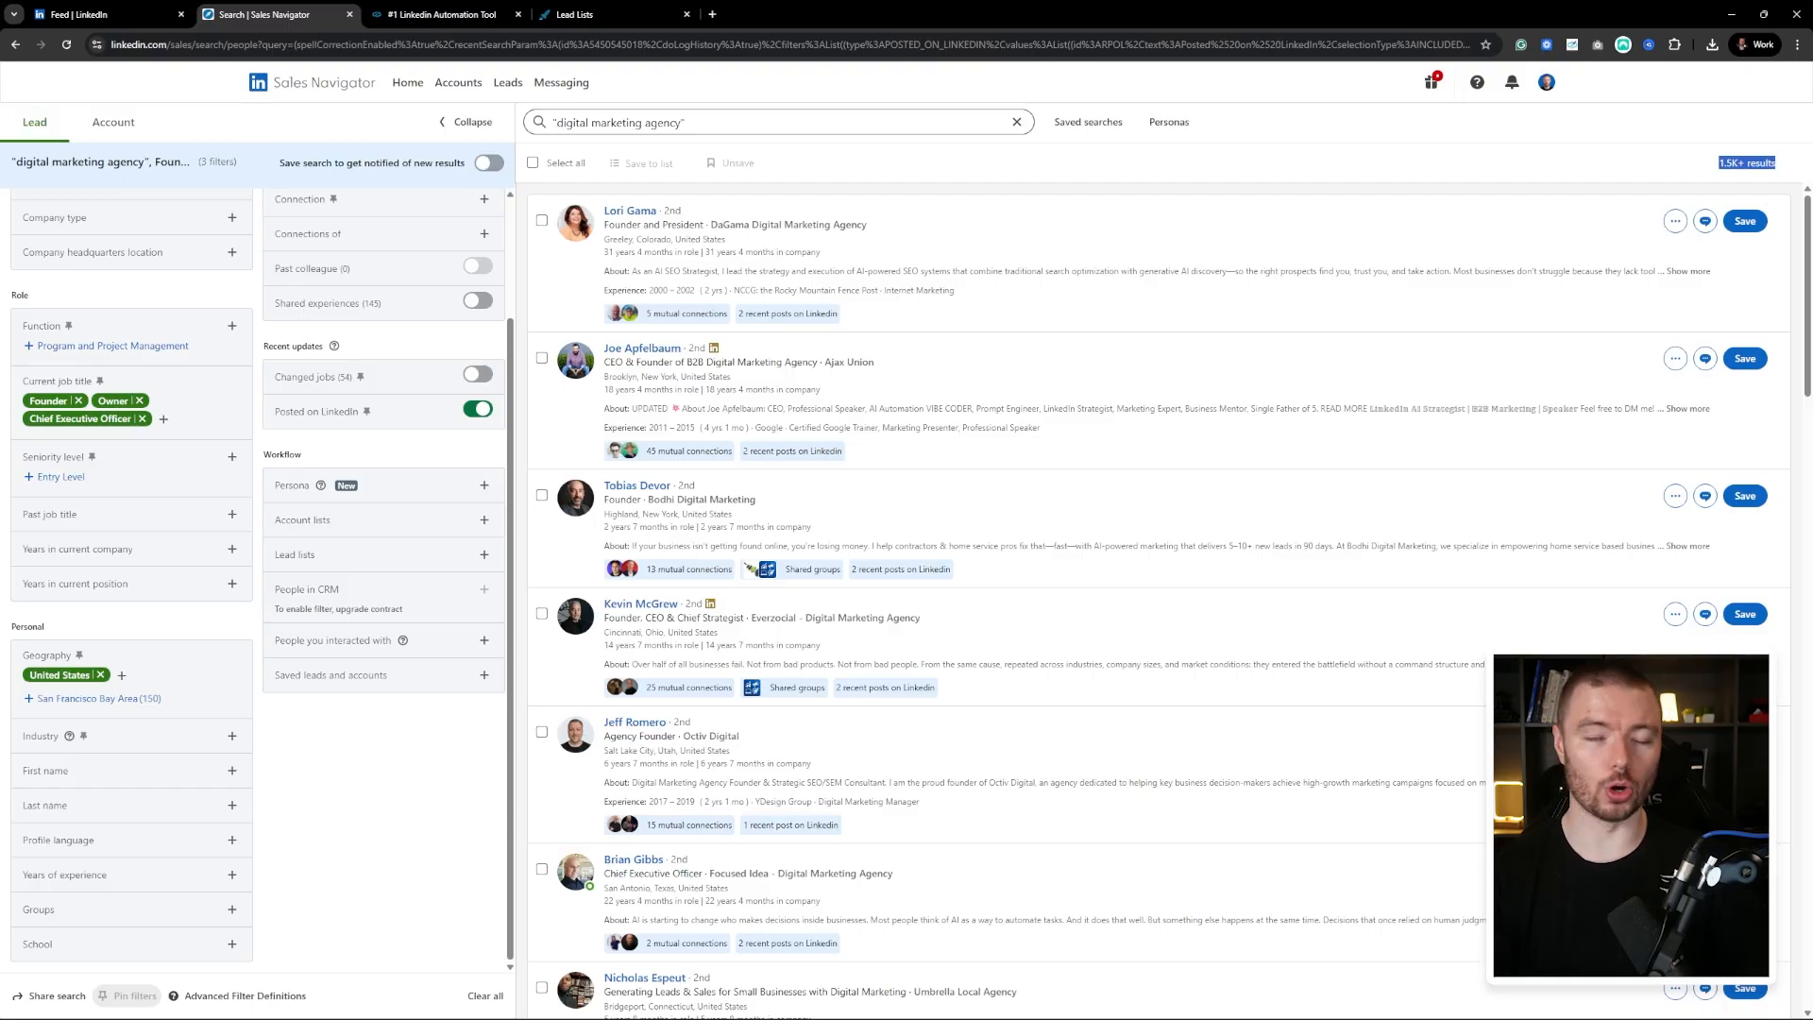
- Switch to the Expandi lead lists, start adding leads and look through the available lead sources
click(1181, 163)
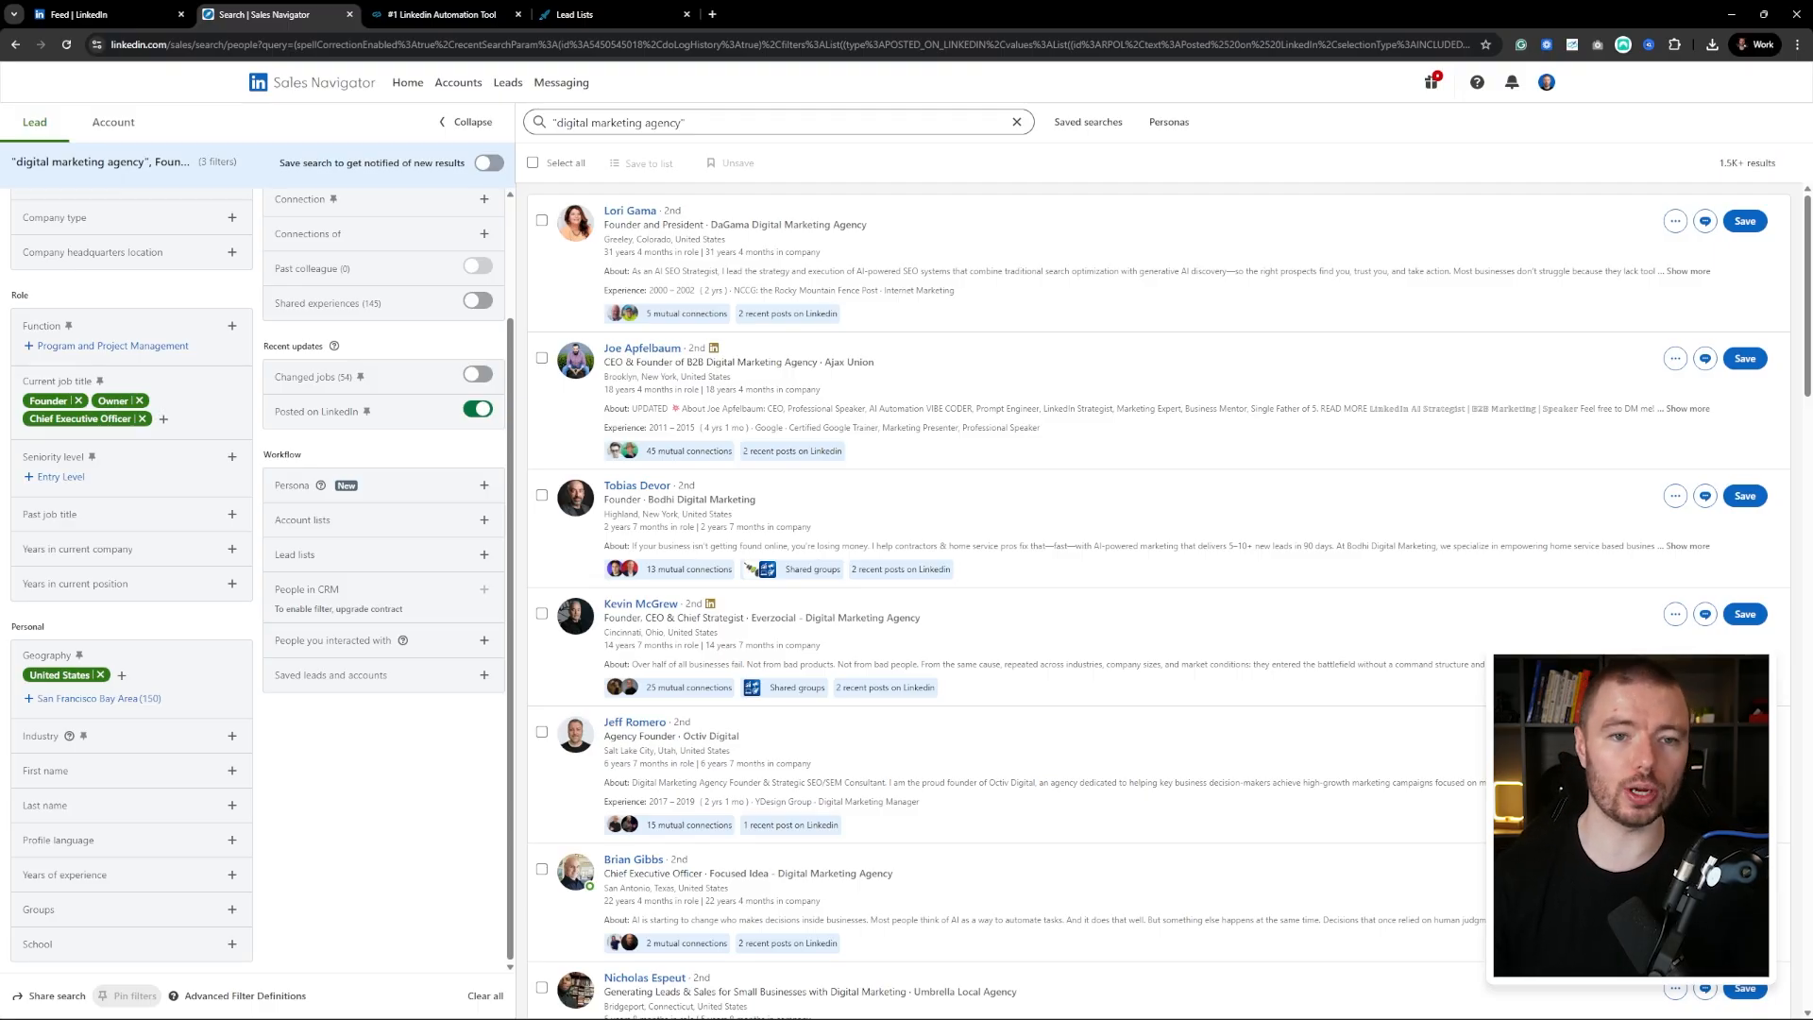
click(442, 14)
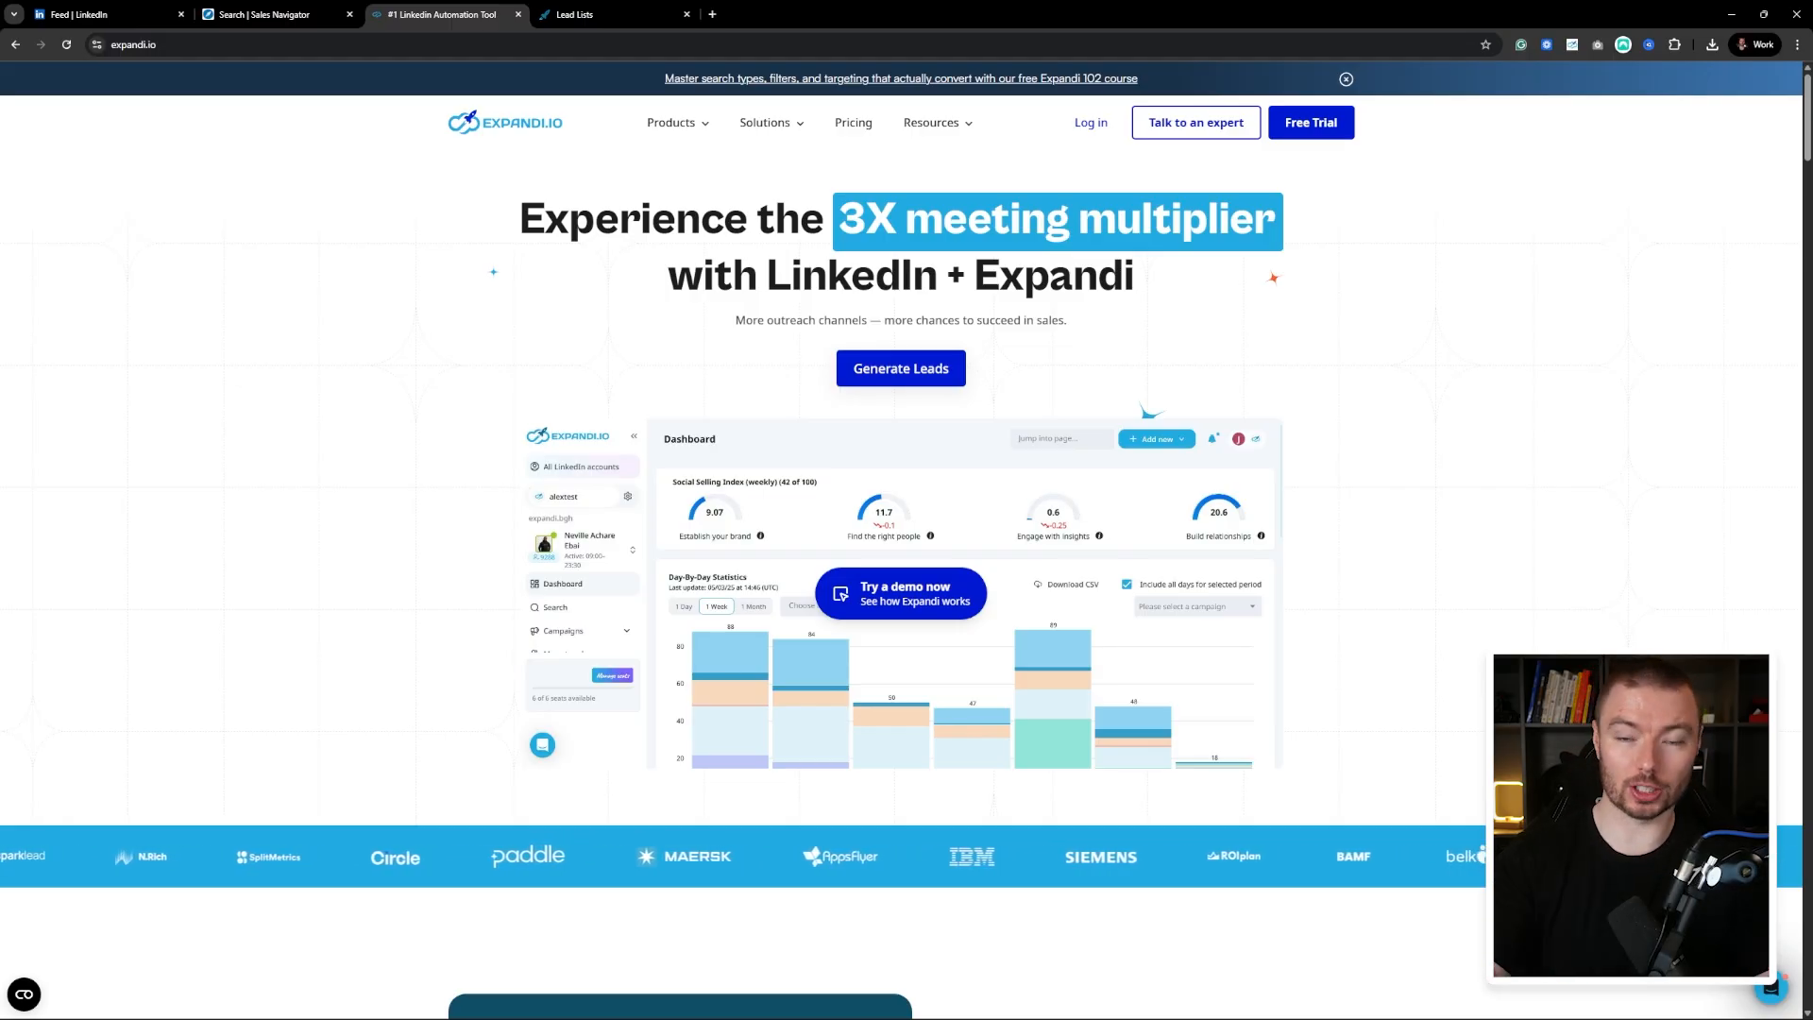
click(604, 15)
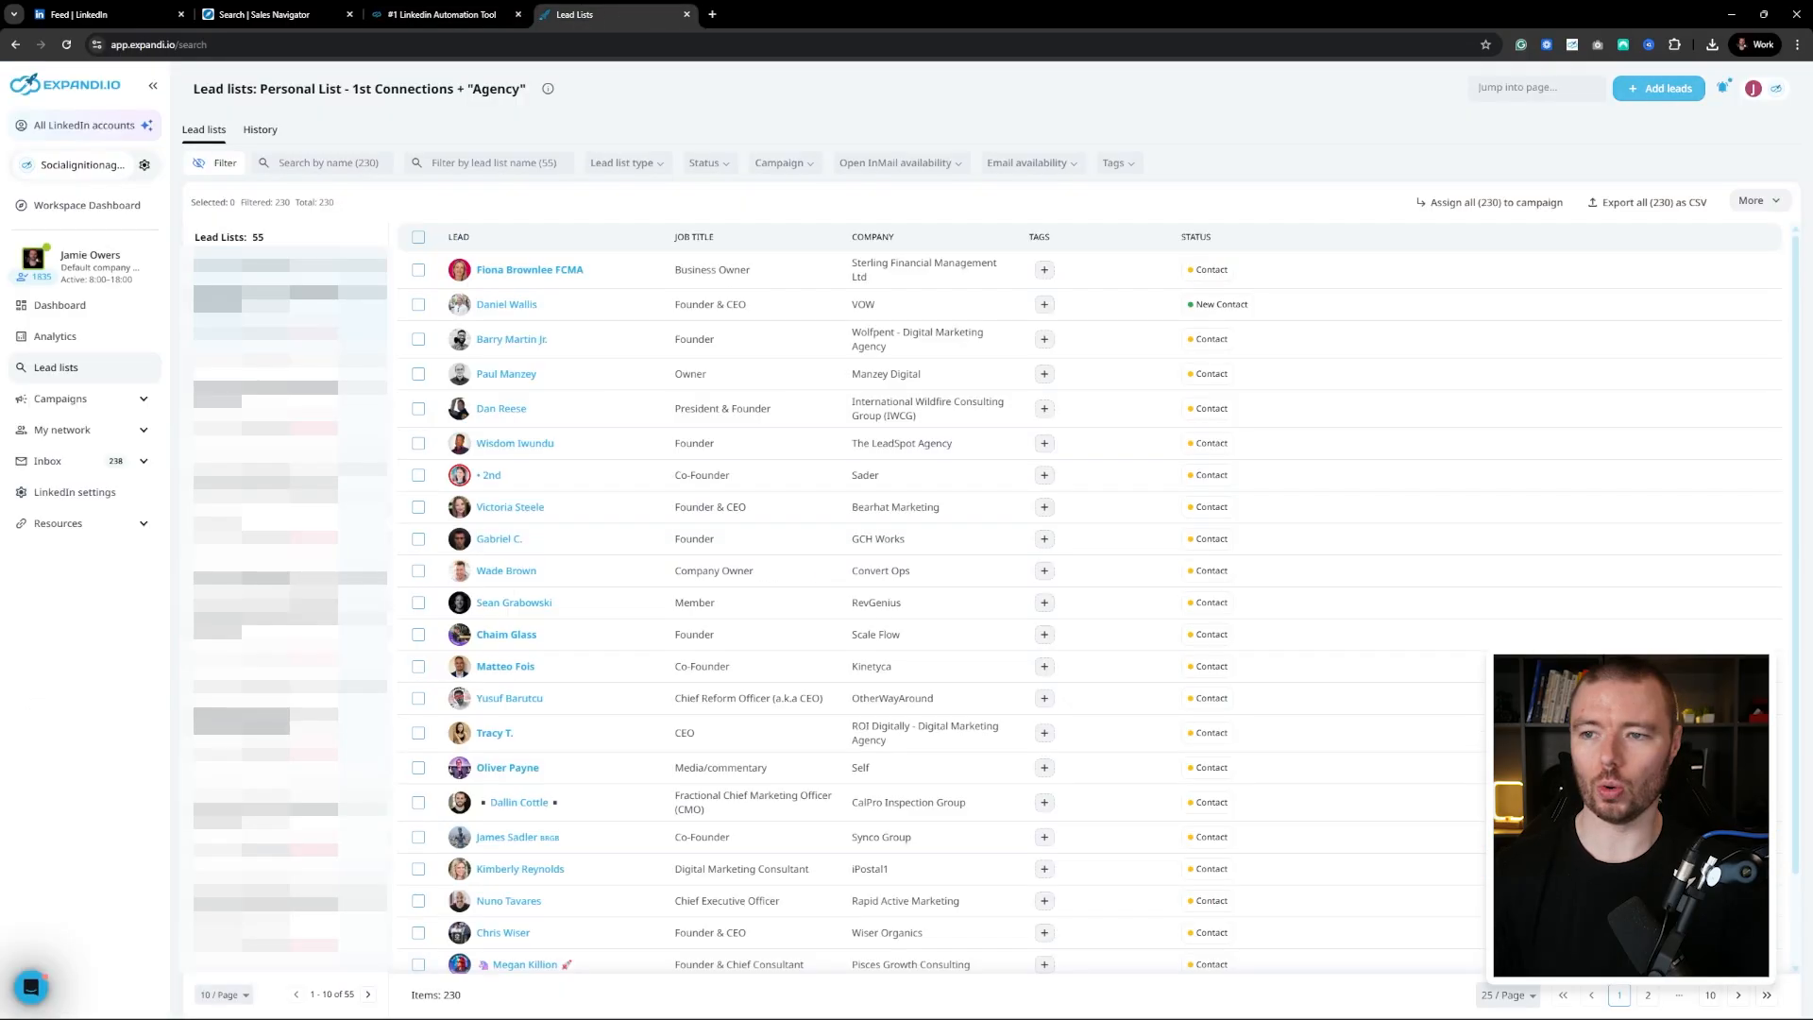
click(1659, 87)
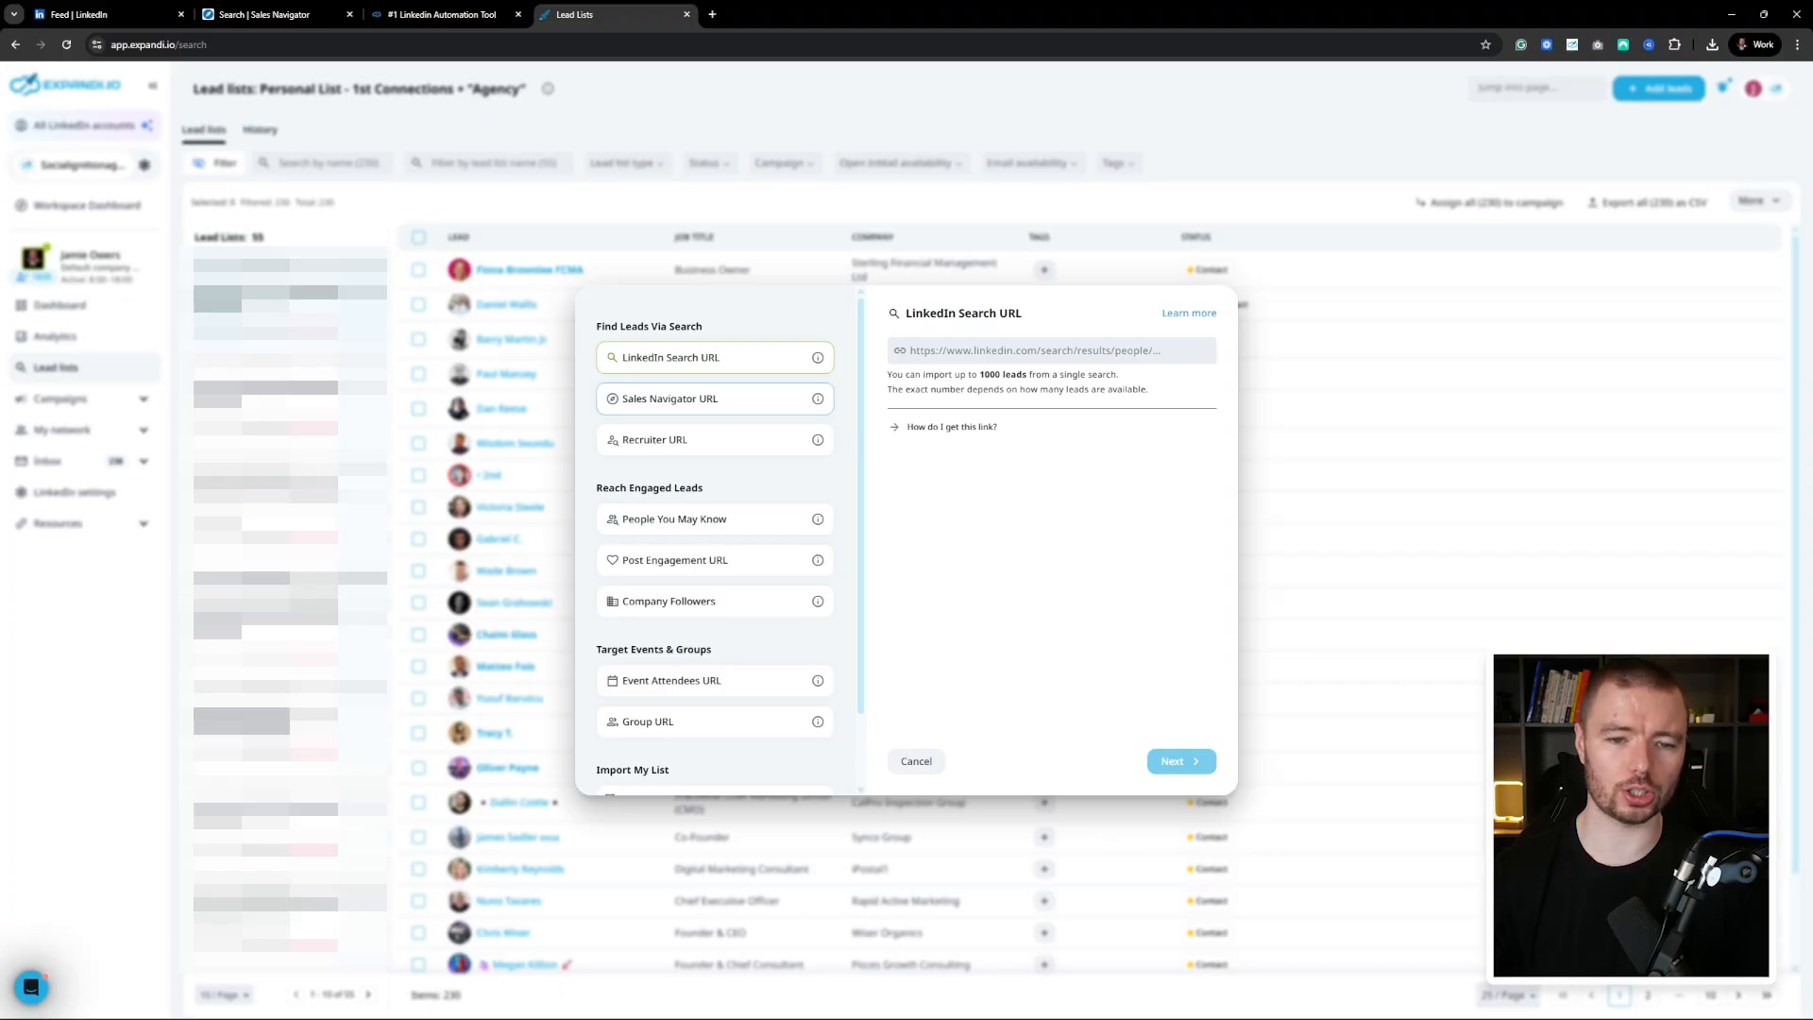
scroll(715, 447, down, 1)
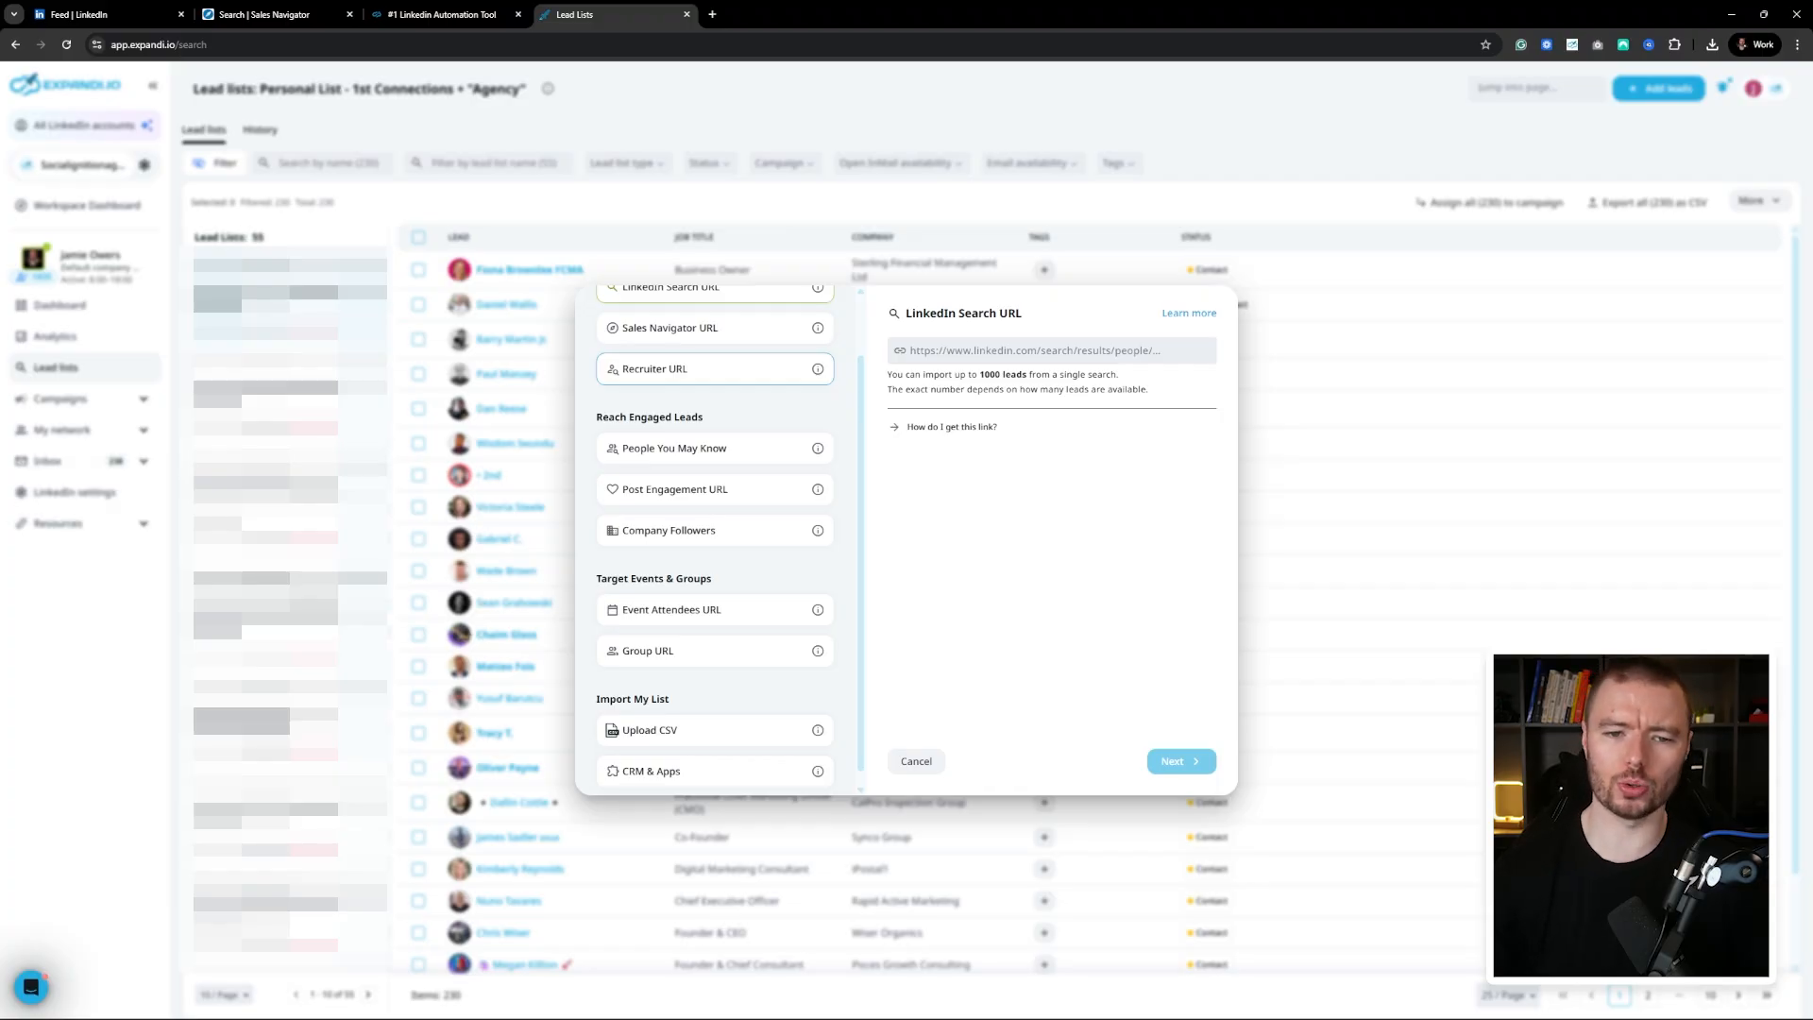
scroll(714, 368, down, 1)
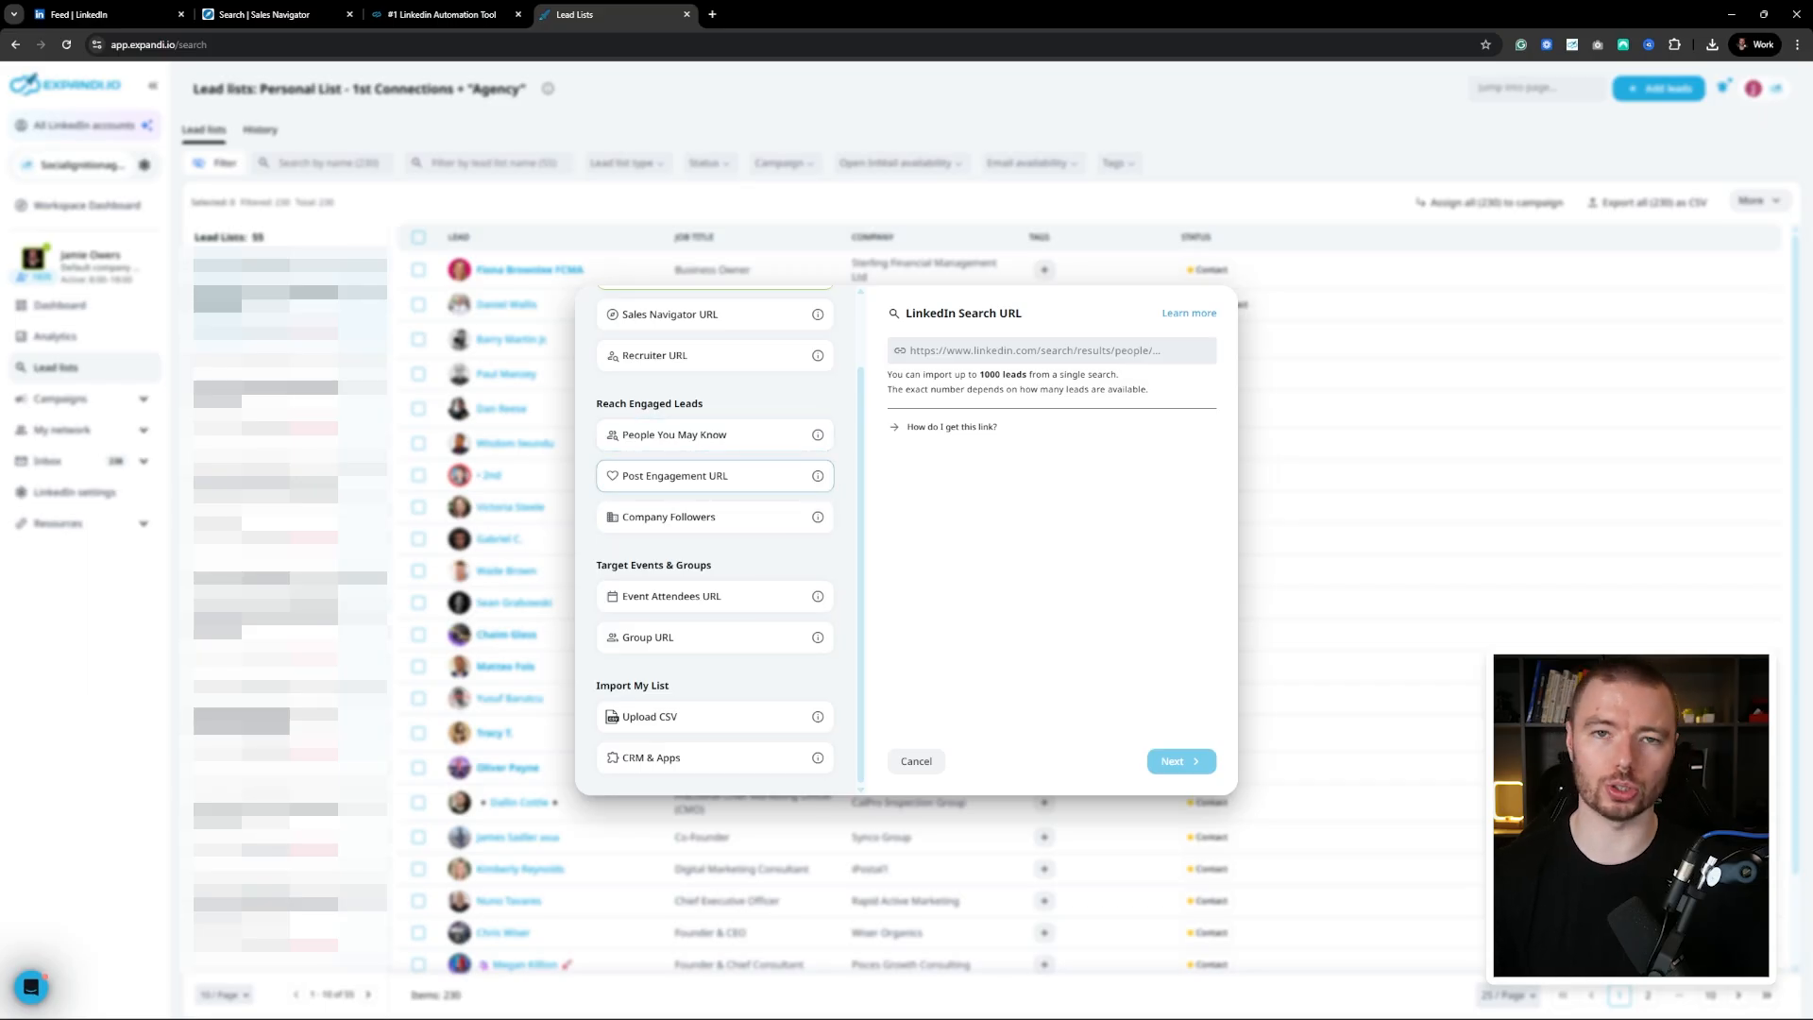
scroll(714, 475, up, 2)
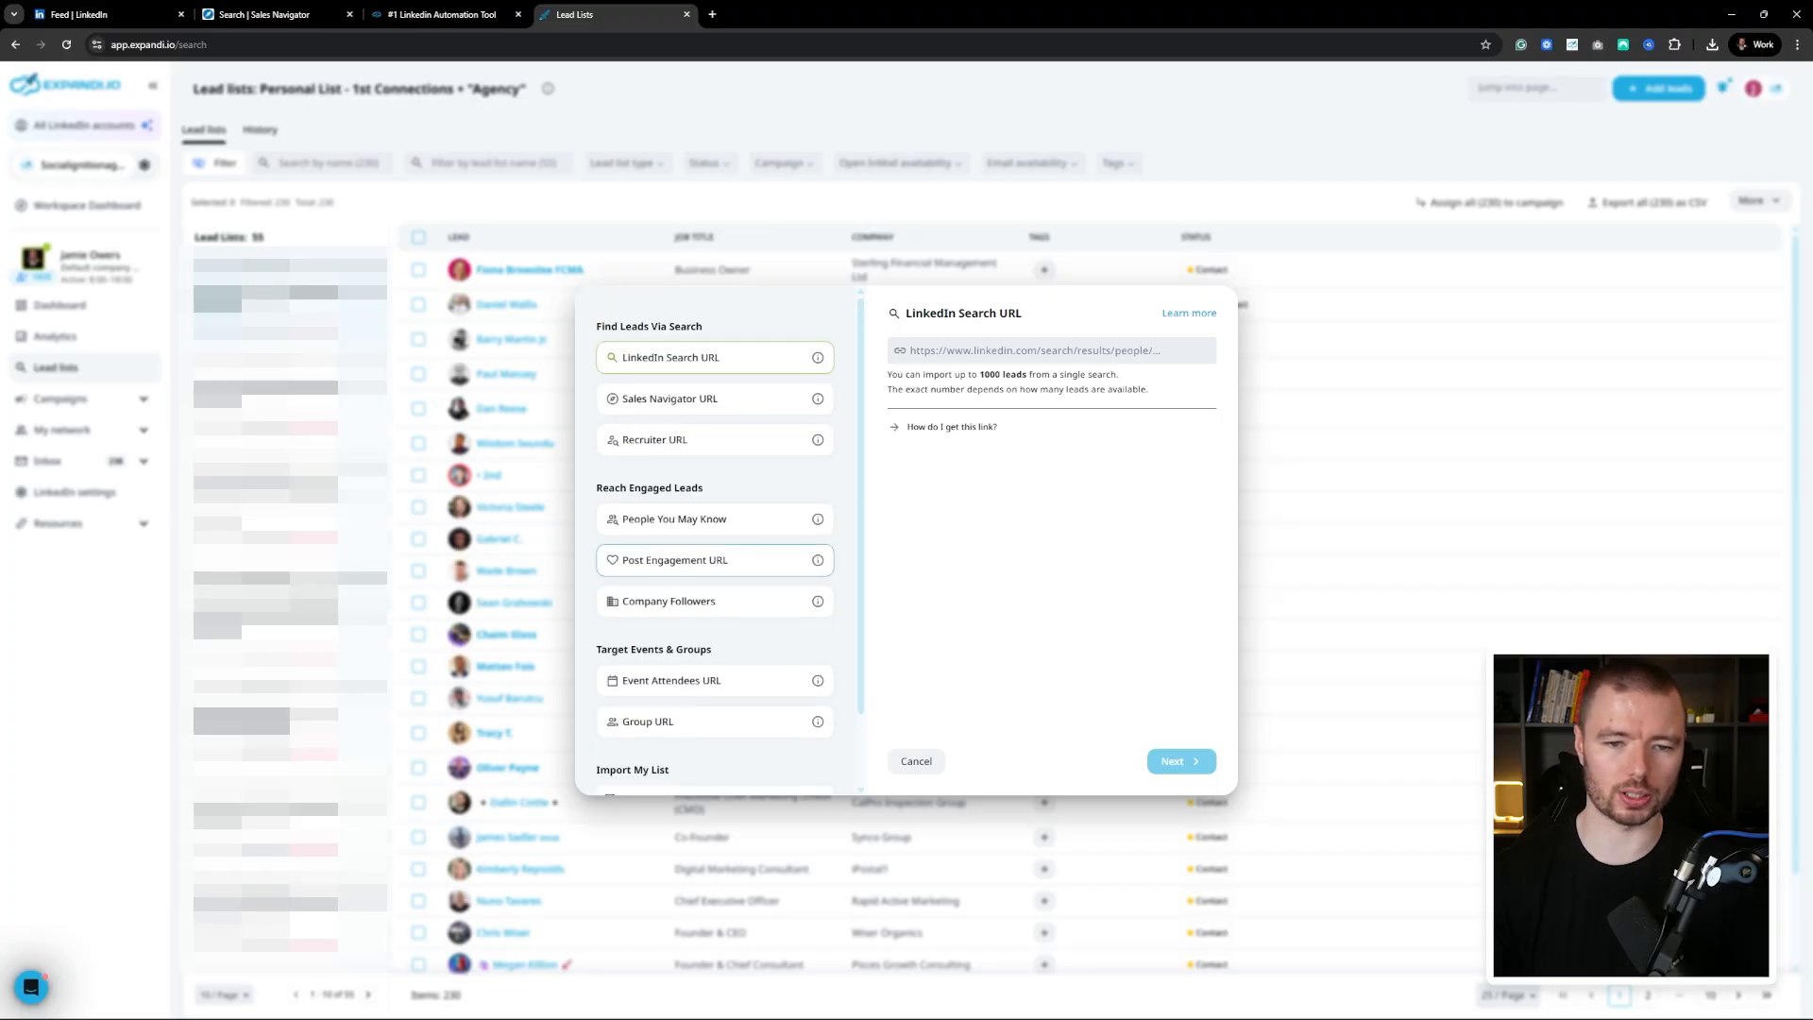
- Copy the URL of the "digital marketing agency" people search in Sales Navigator and return to the Expandi lead lists
click(264, 15)
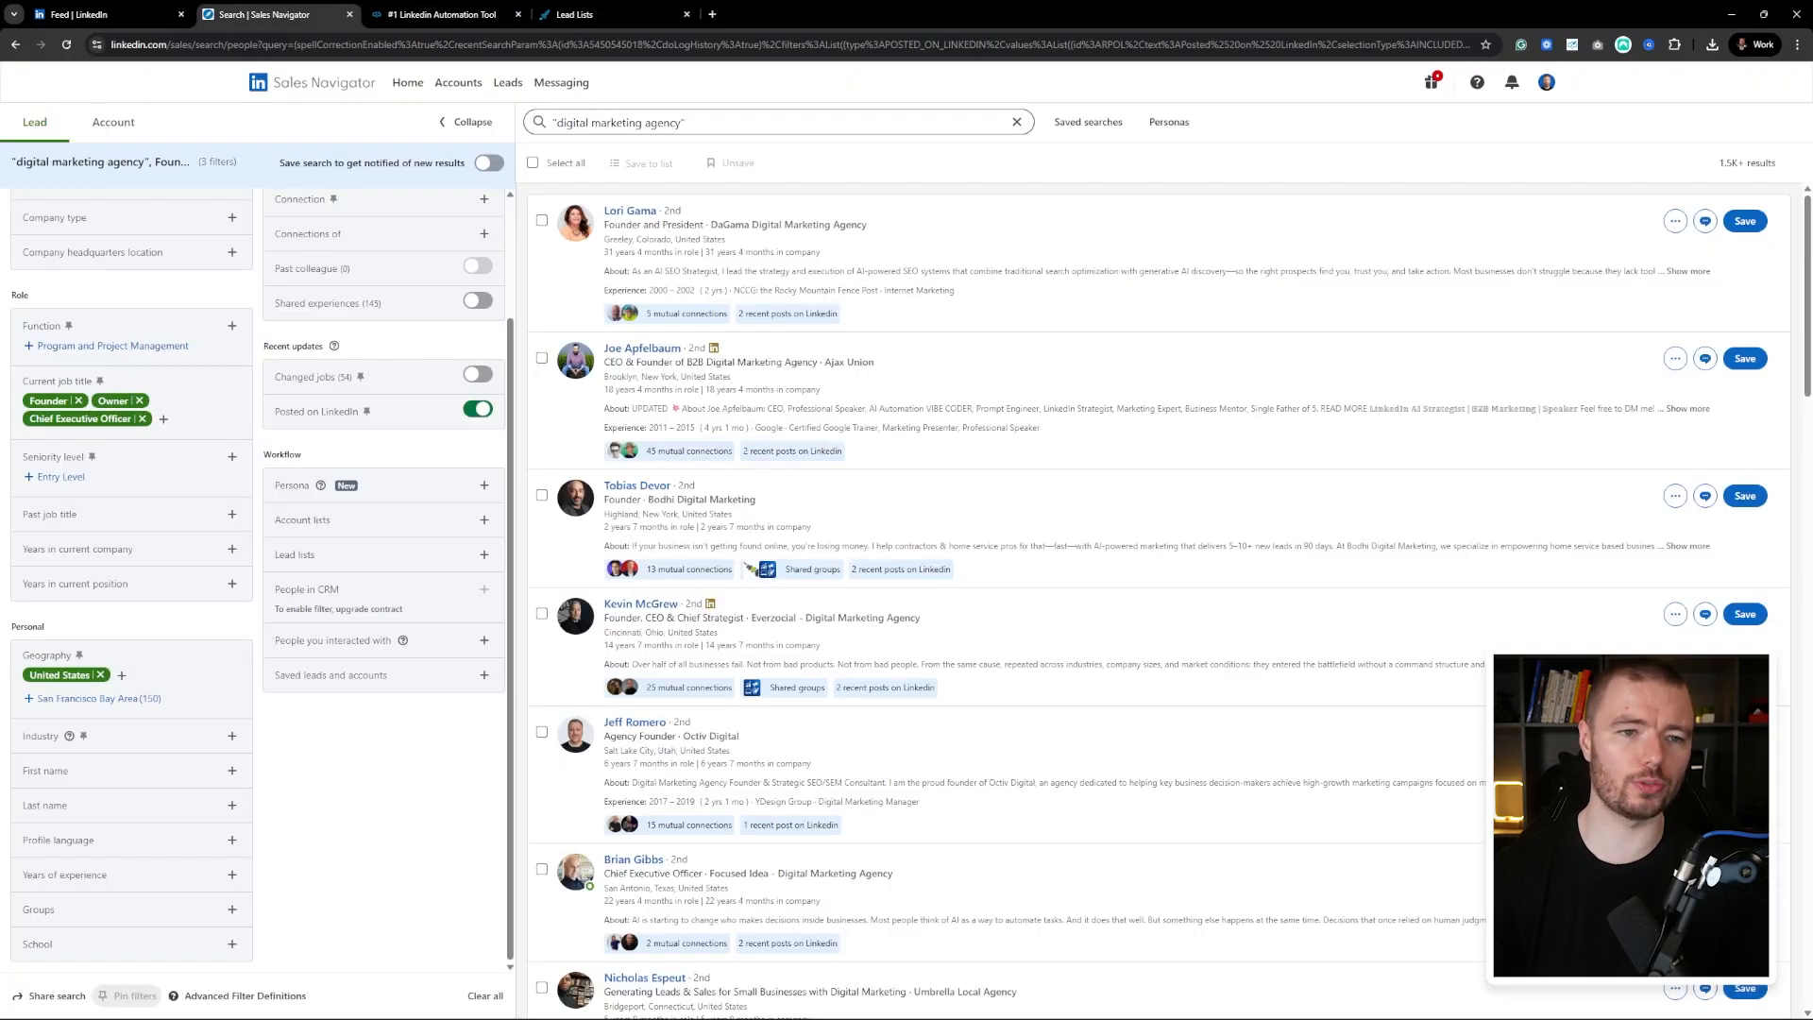
click(744, 44)
right_click(744, 44)
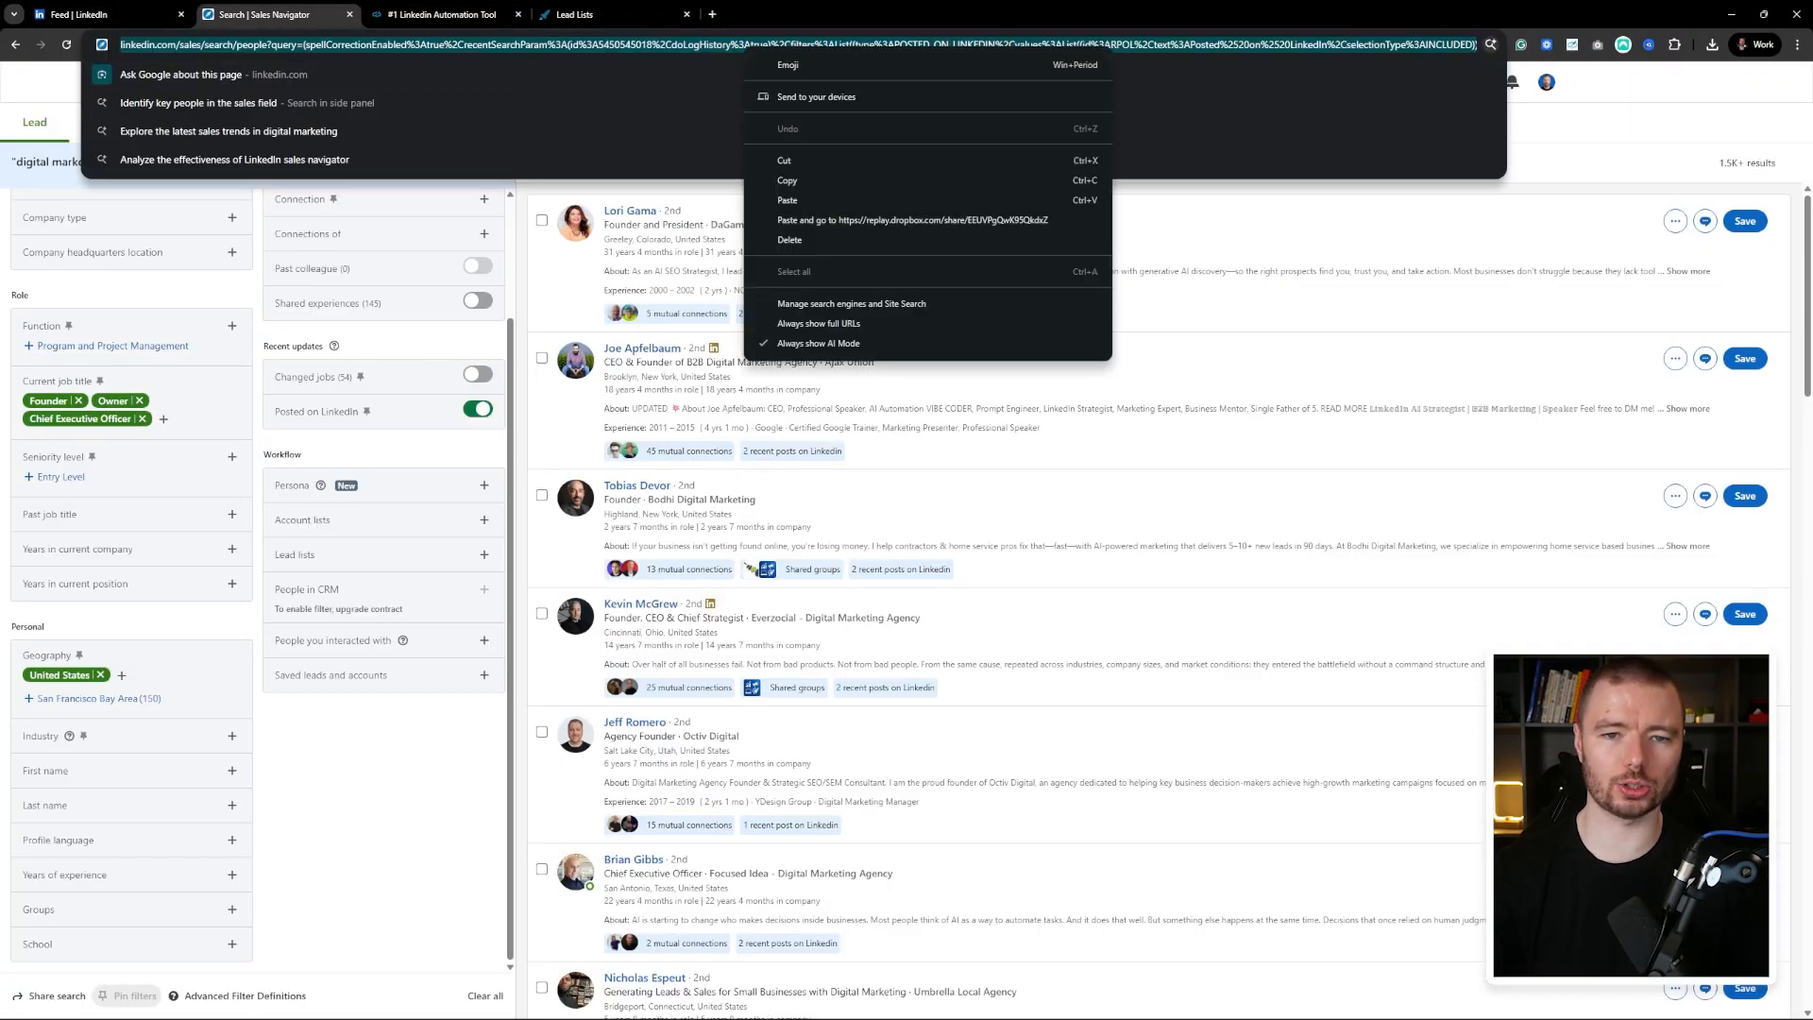
click(788, 180)
click(585, 14)
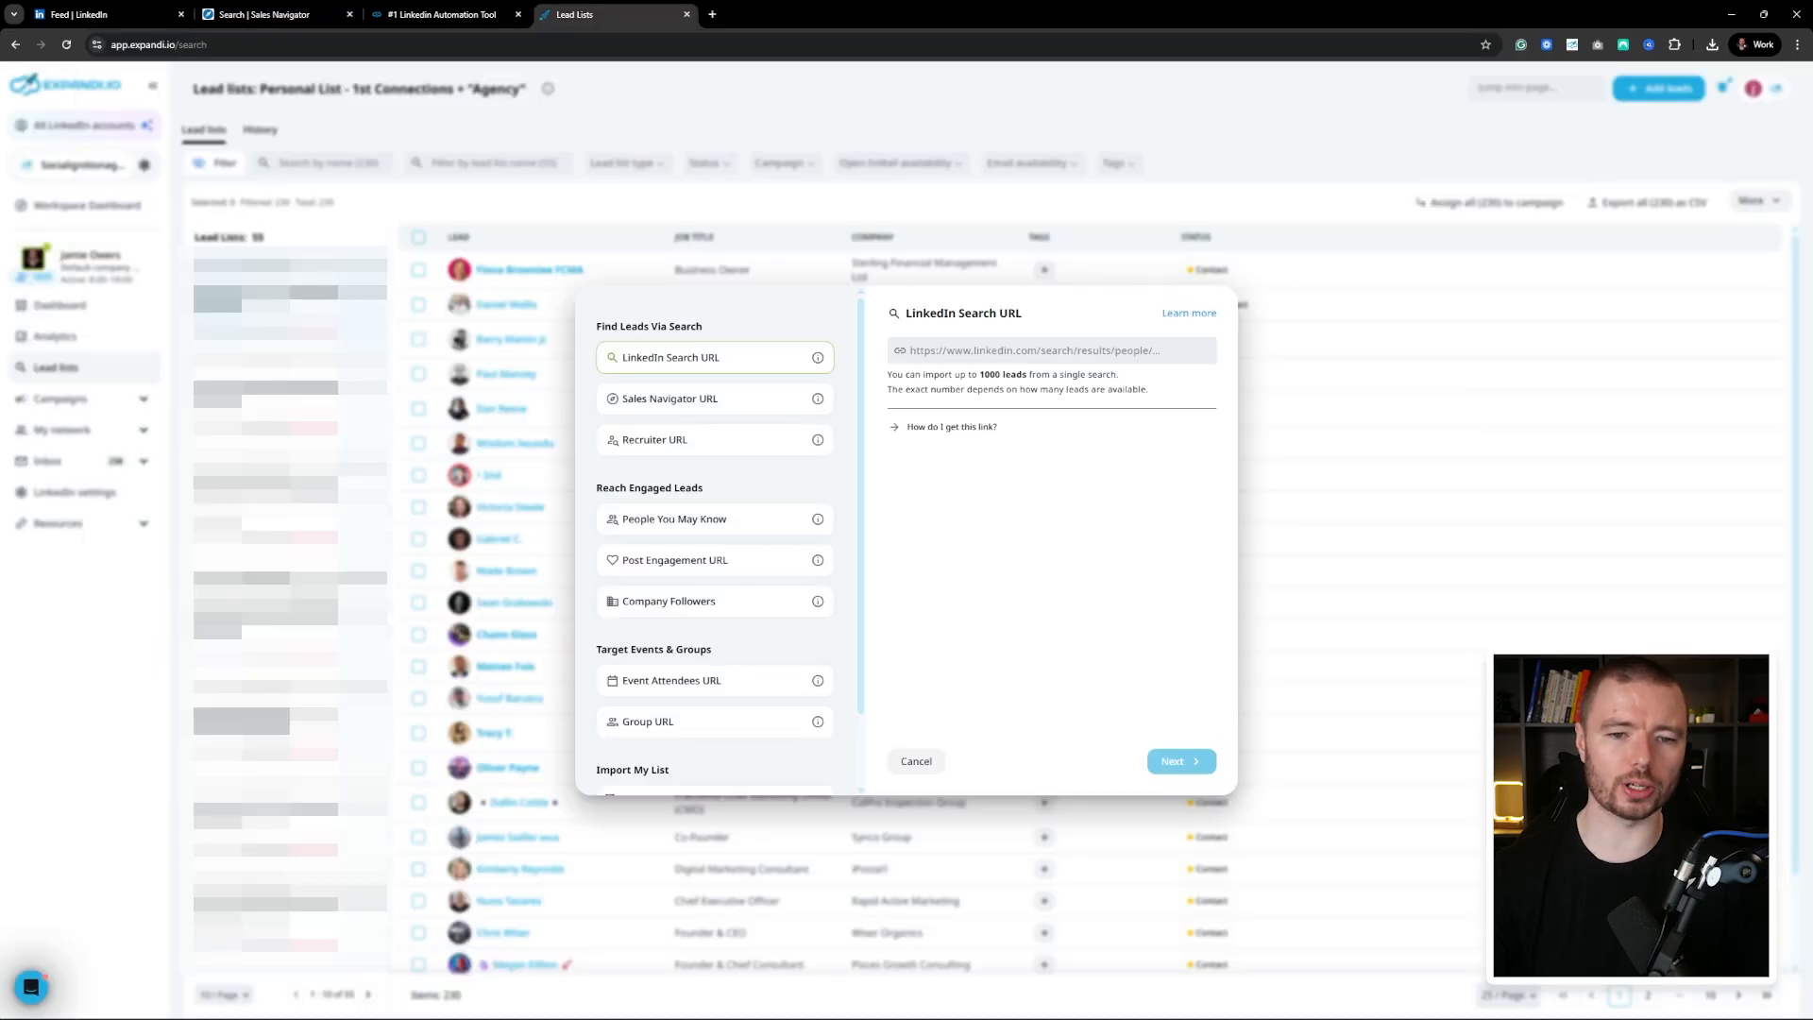
- Choose Sales Navigator URL as the lead source, paste the copied search link and continue to the review
click(714, 399)
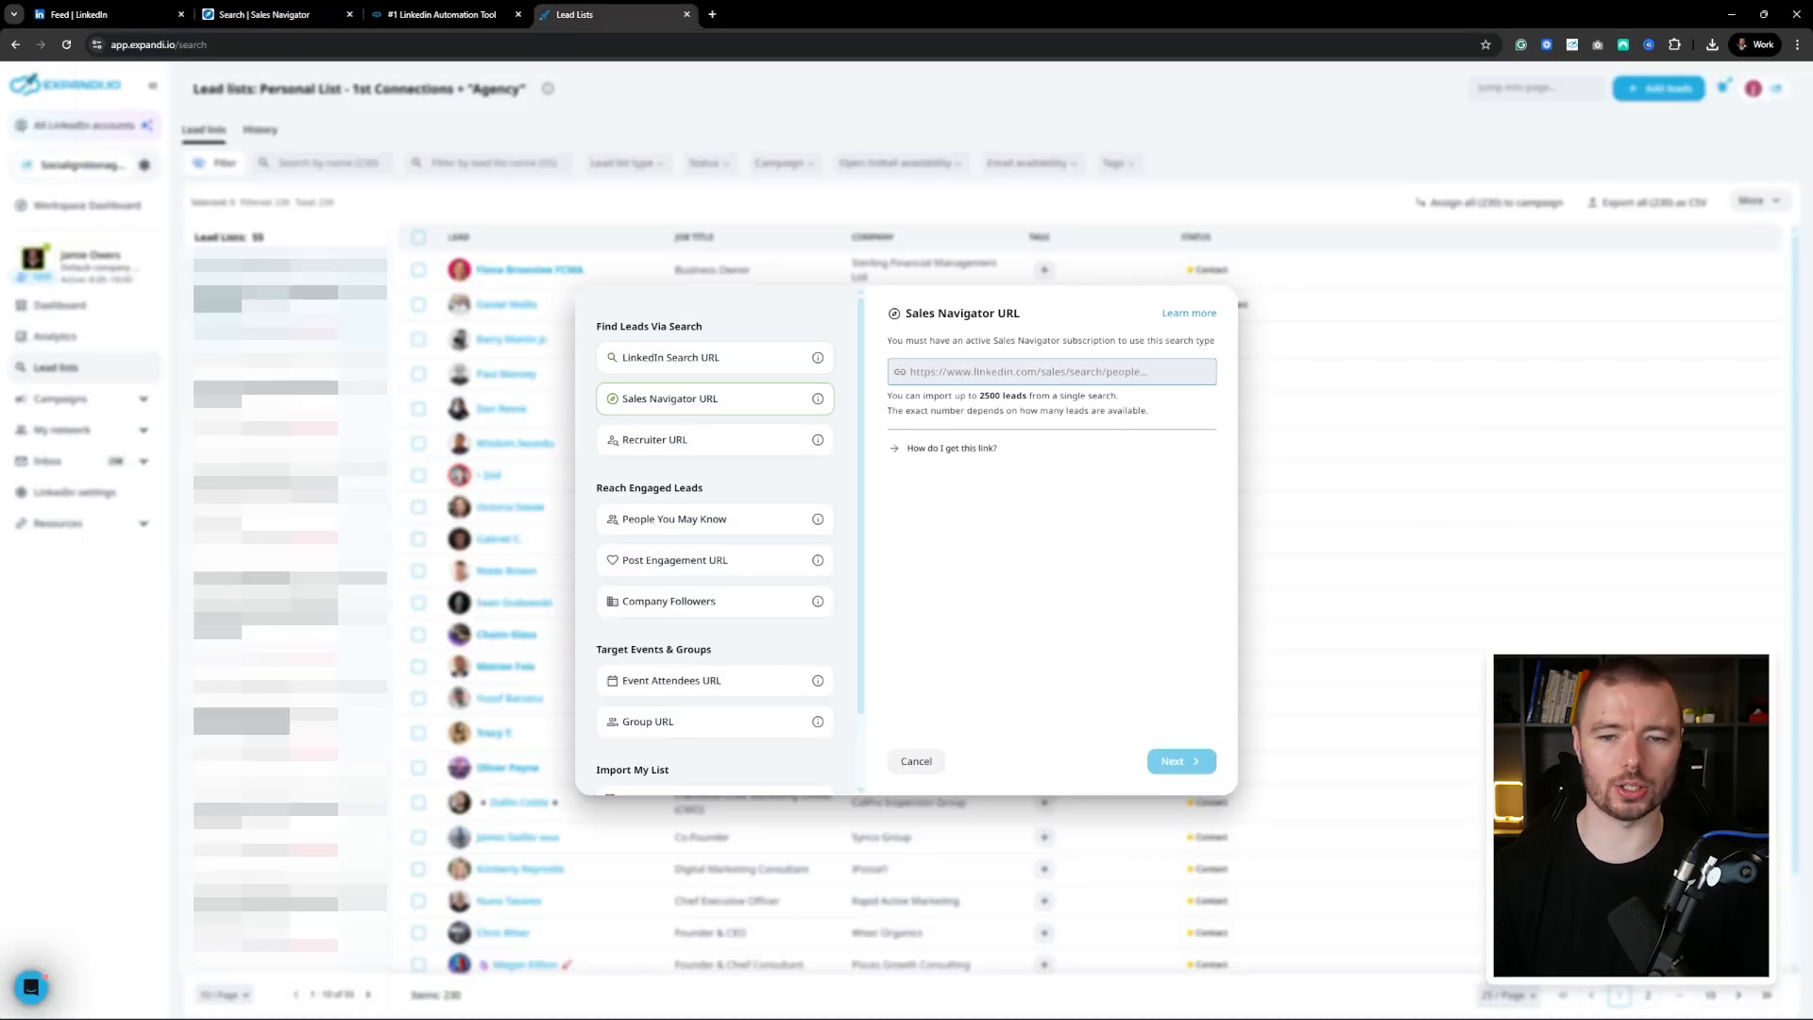
click(1051, 372)
key(ctrl+v)
drag(979, 397, 1017, 396)
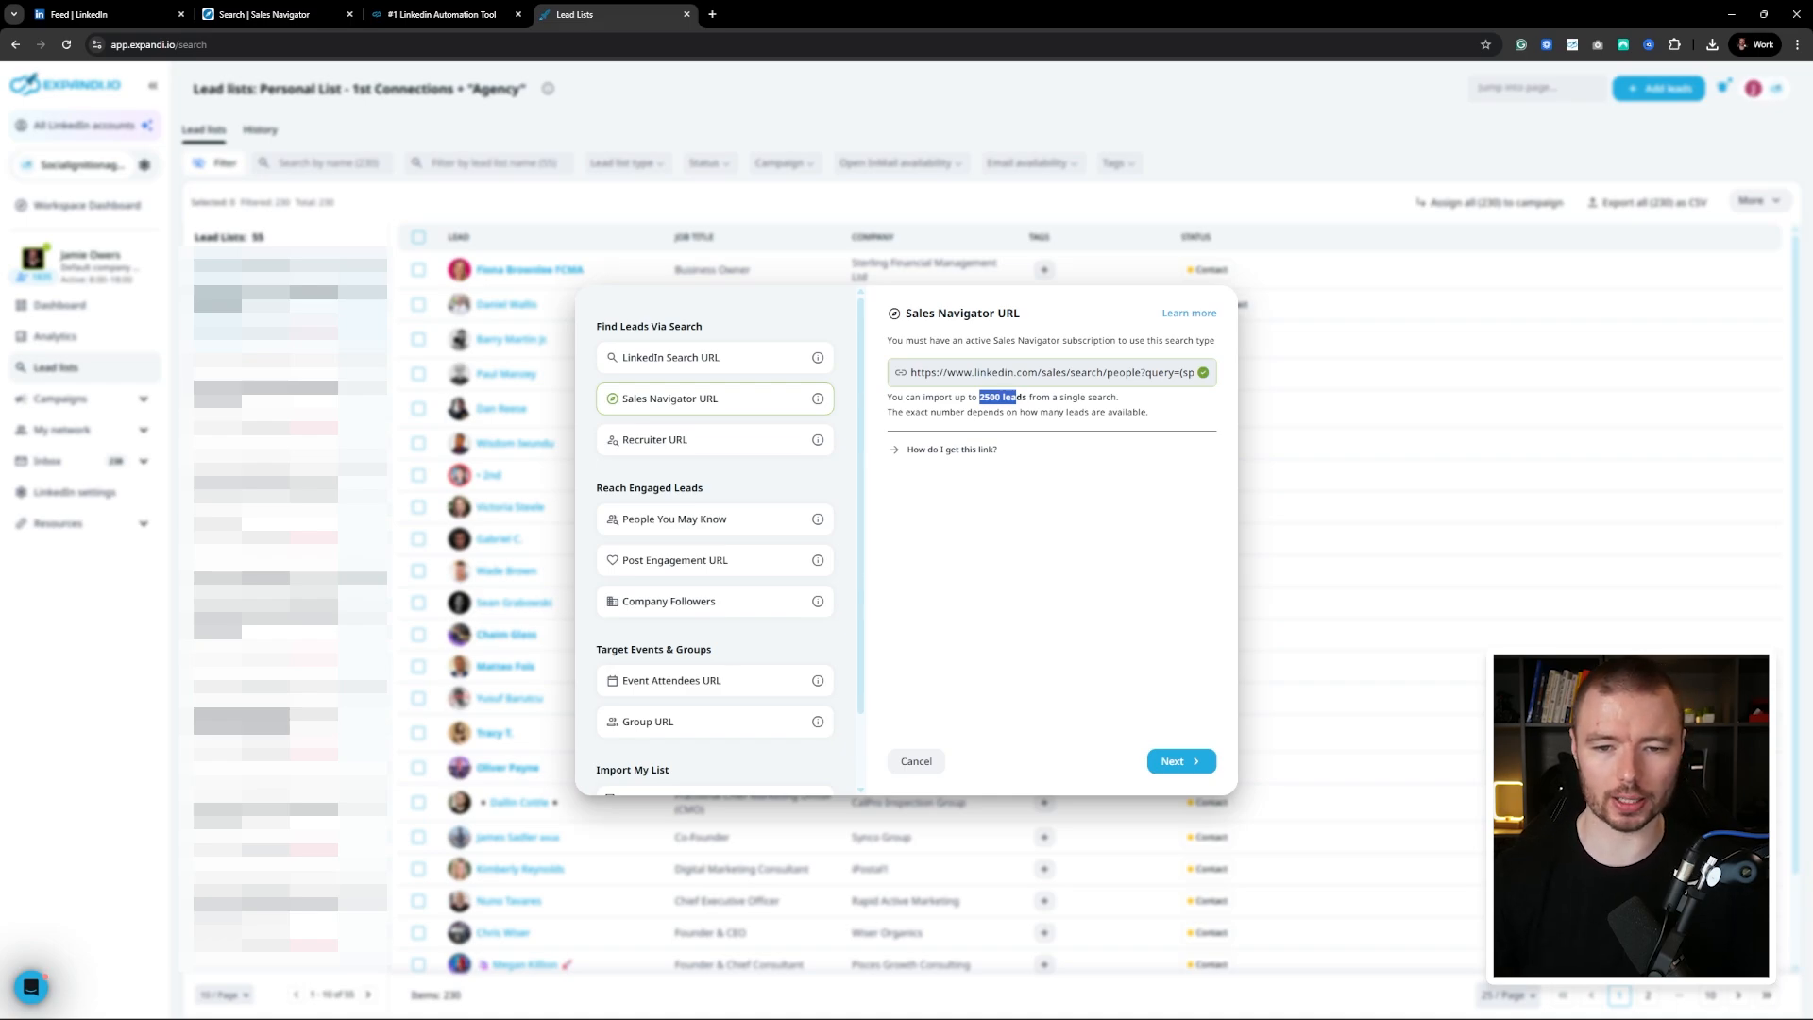
click(264, 14)
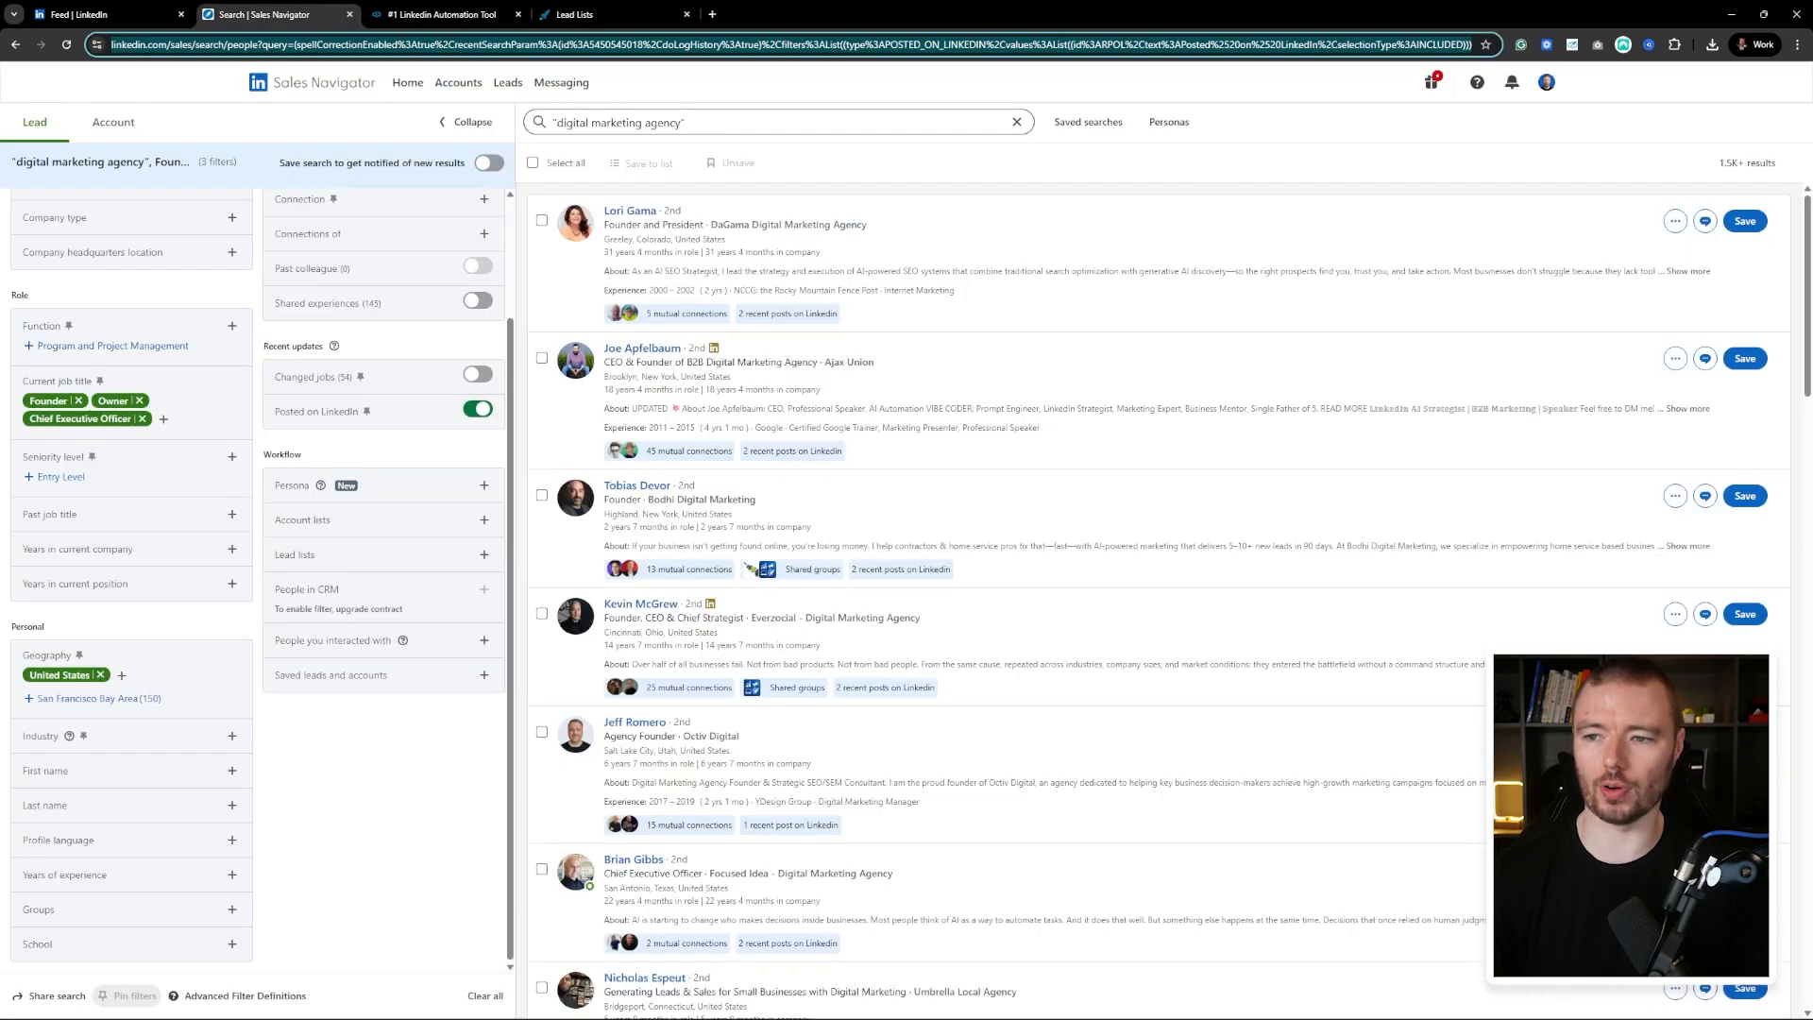
click(594, 14)
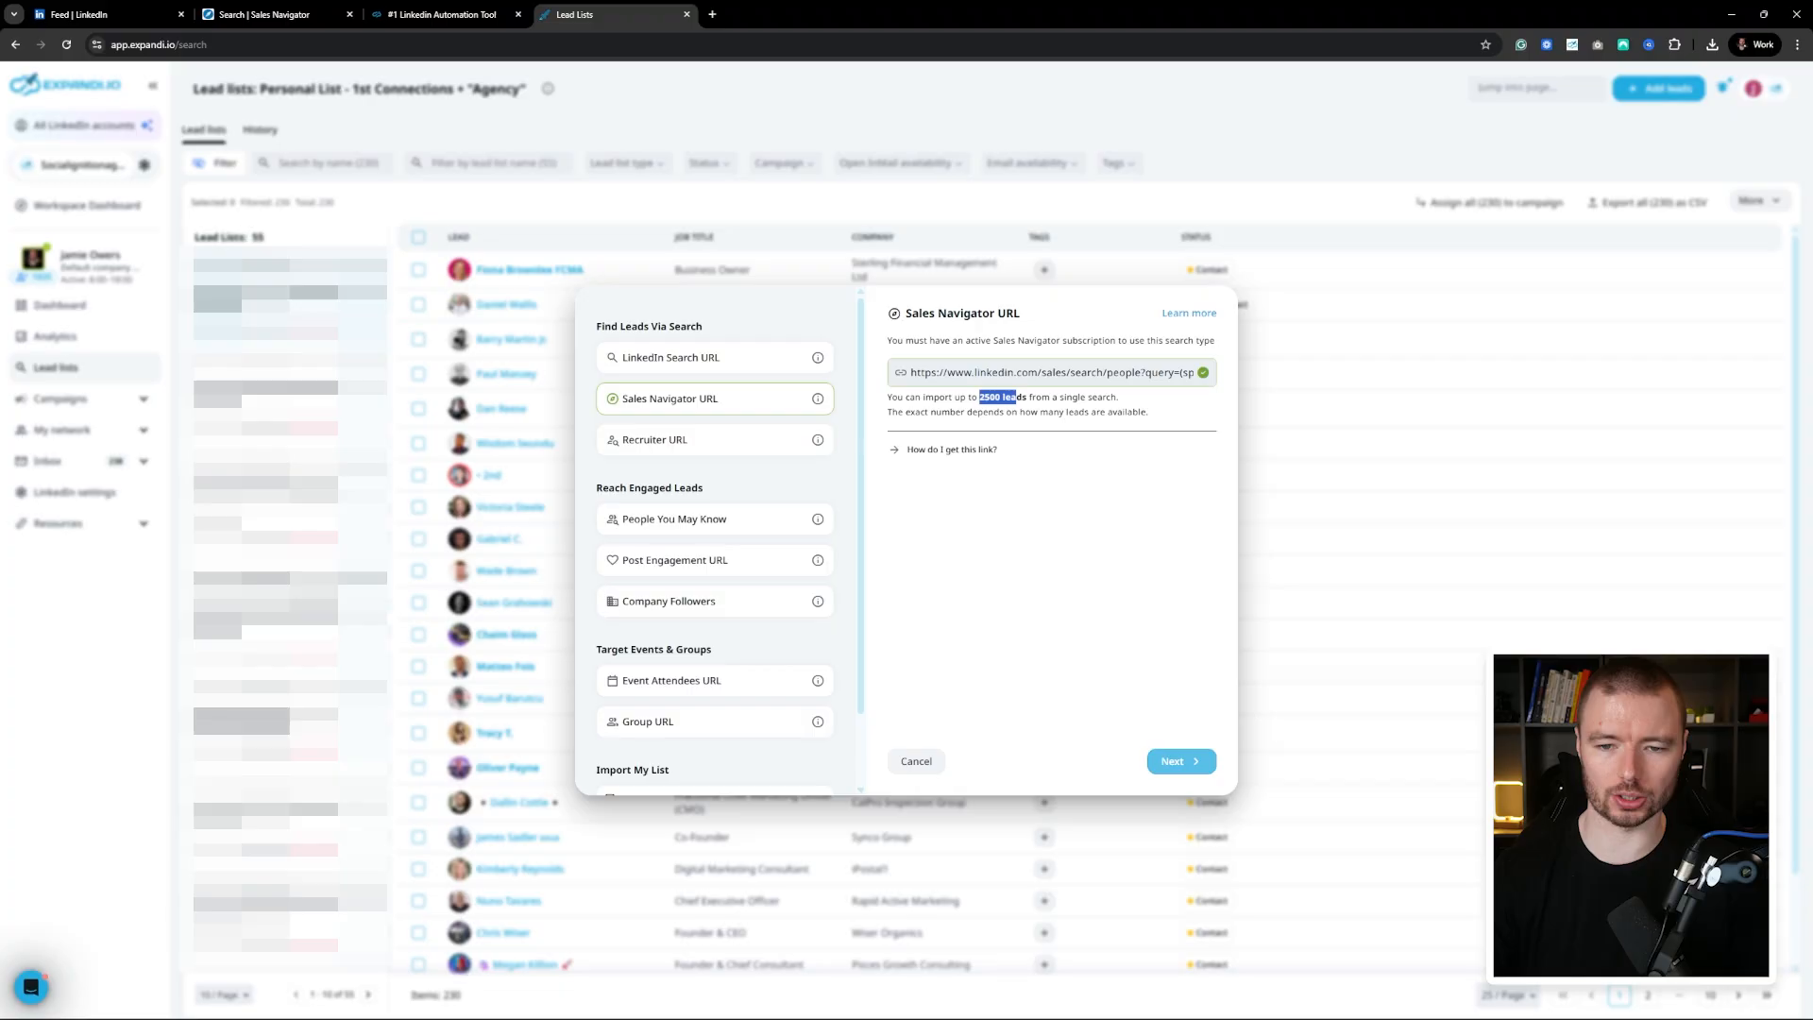
click(1181, 761)
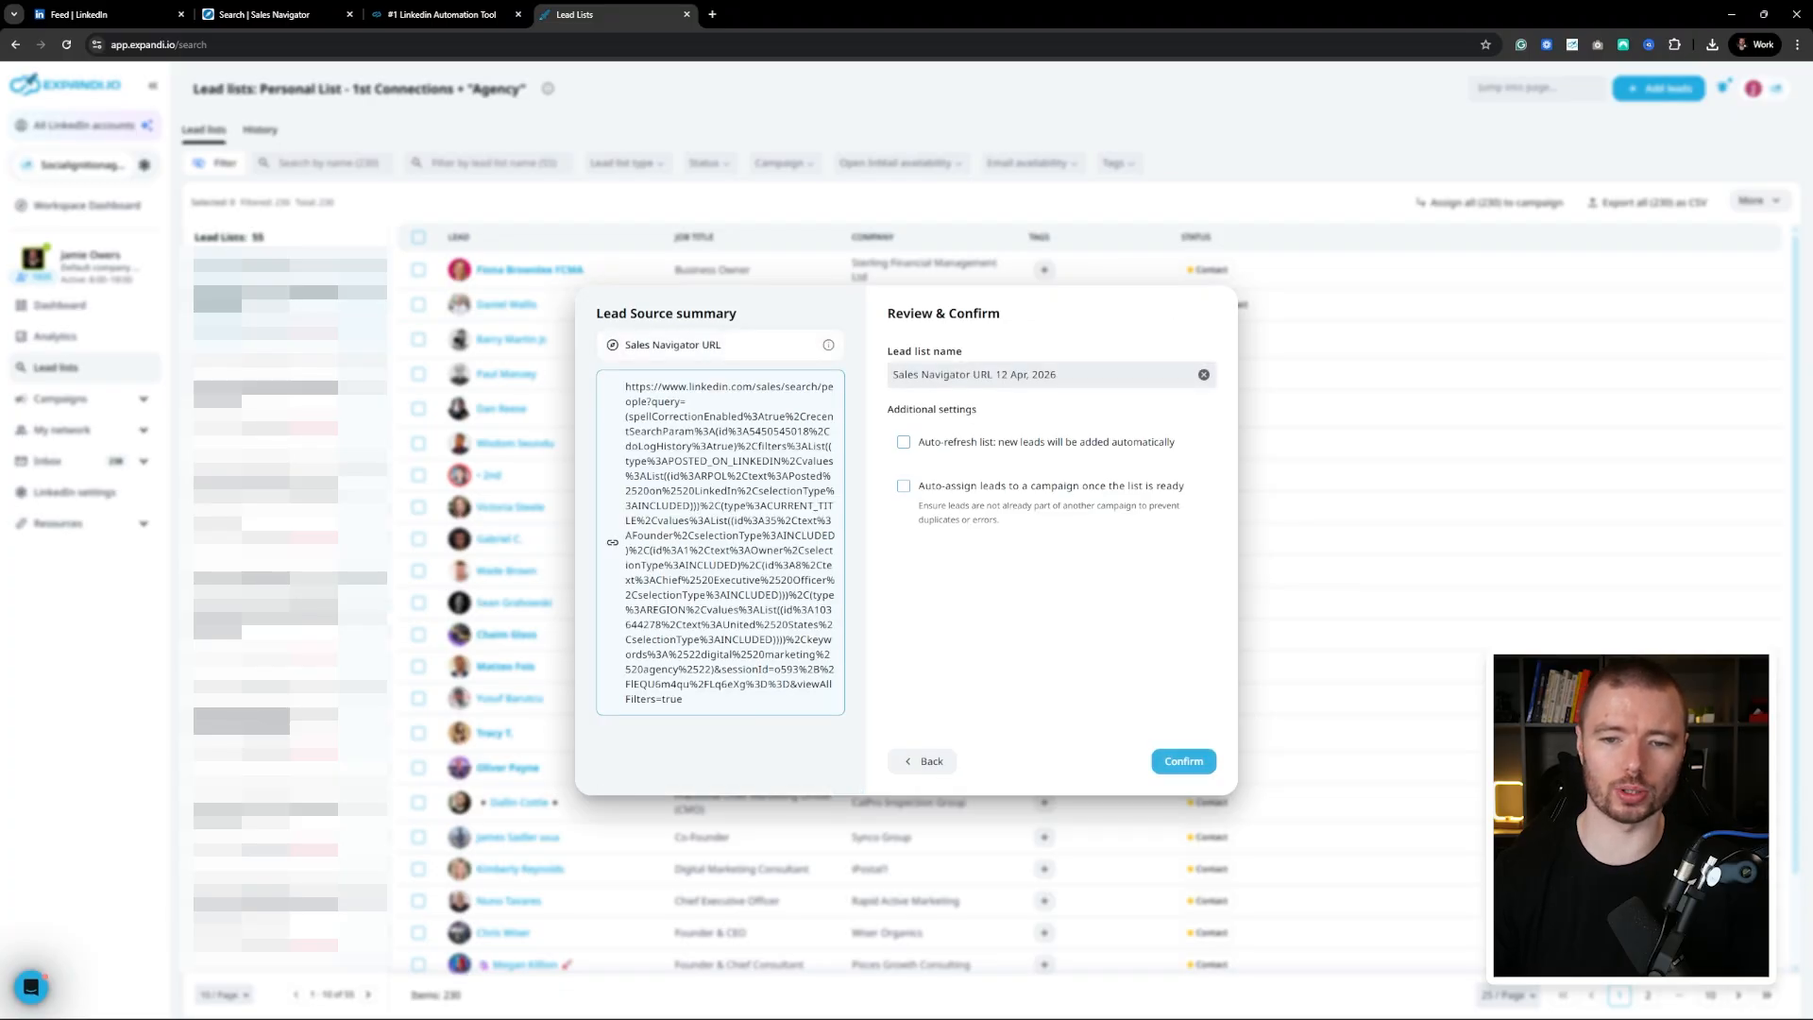
- Rename the lead list as "Sales Navigator - Digital Marketing Agency"
drag(1057, 375, 892, 375)
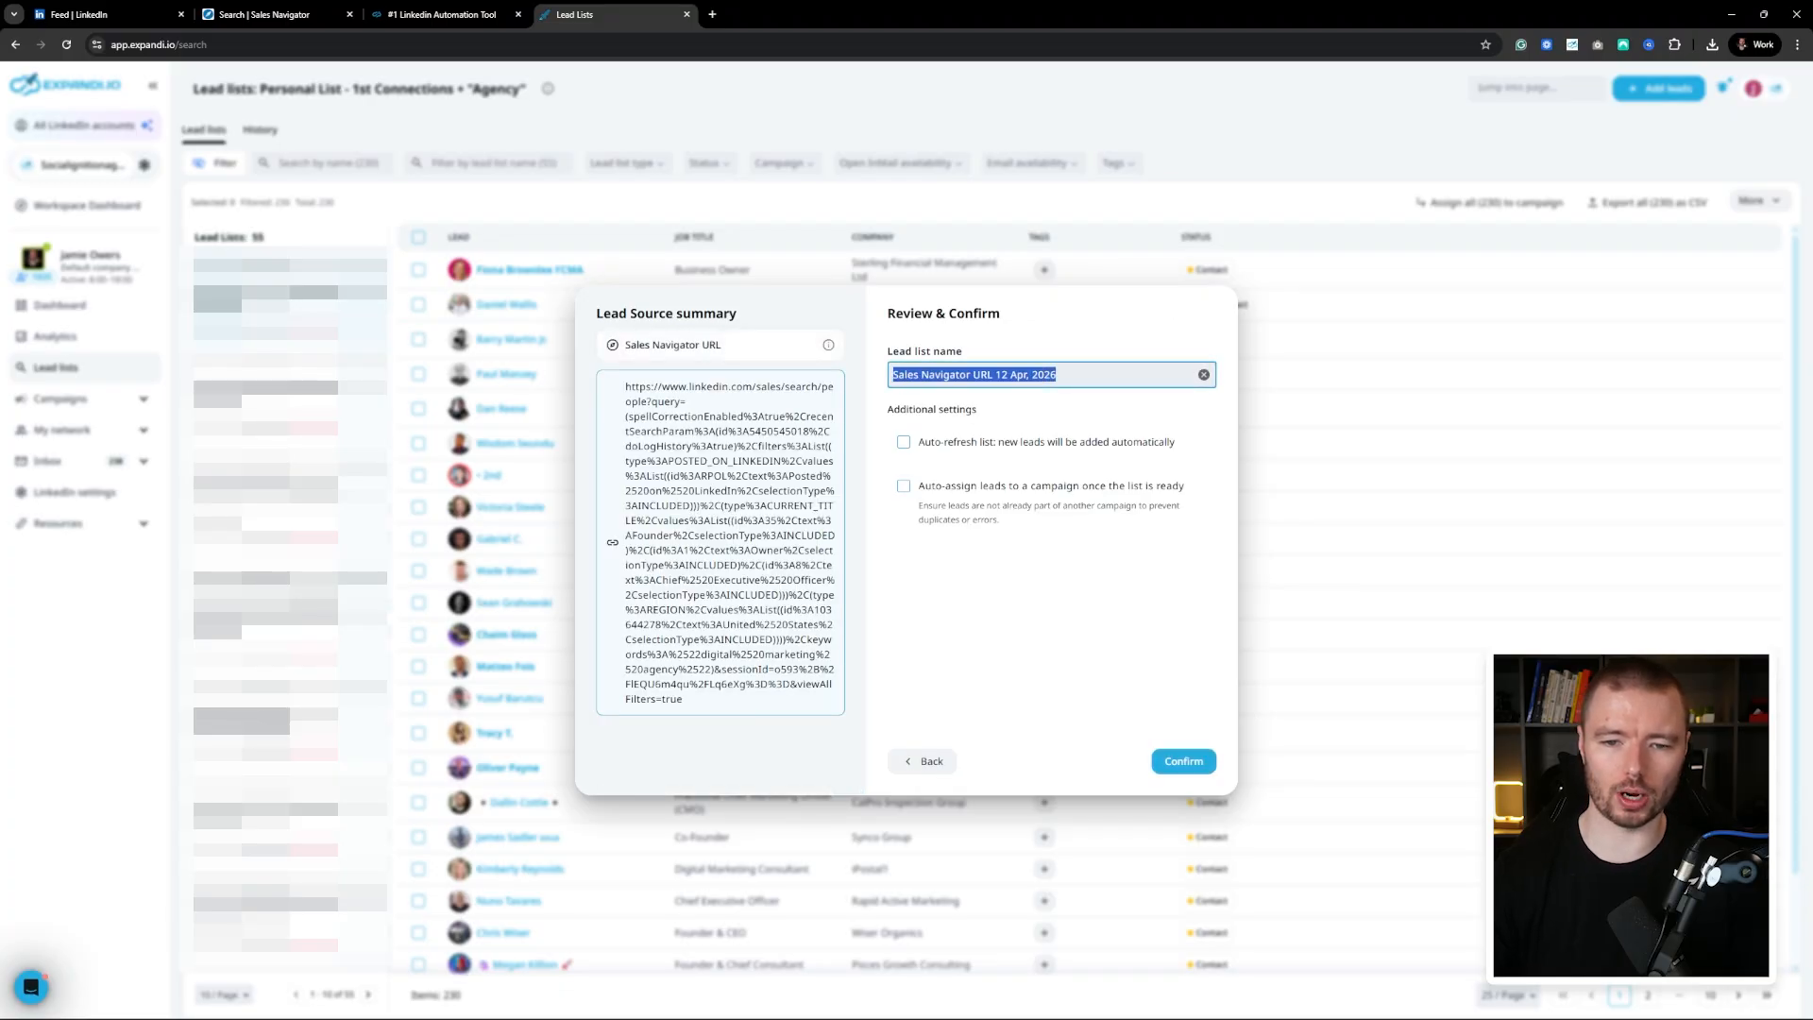
key(End)
key(BackSpace)
key(BackSpace)
key(BackSpace)
key(BackSpace)
key(BackSpace)
key(BackSpace)
key(BackSpace)
key(BackSpace)
key(BackSpace)
key(BackSpace)
key(BackSpace)
key(BackSpace)
key(BackSpace)
key(BackSpace)
key(BackSpace)
key(BackSpace)
key(BackSpace)
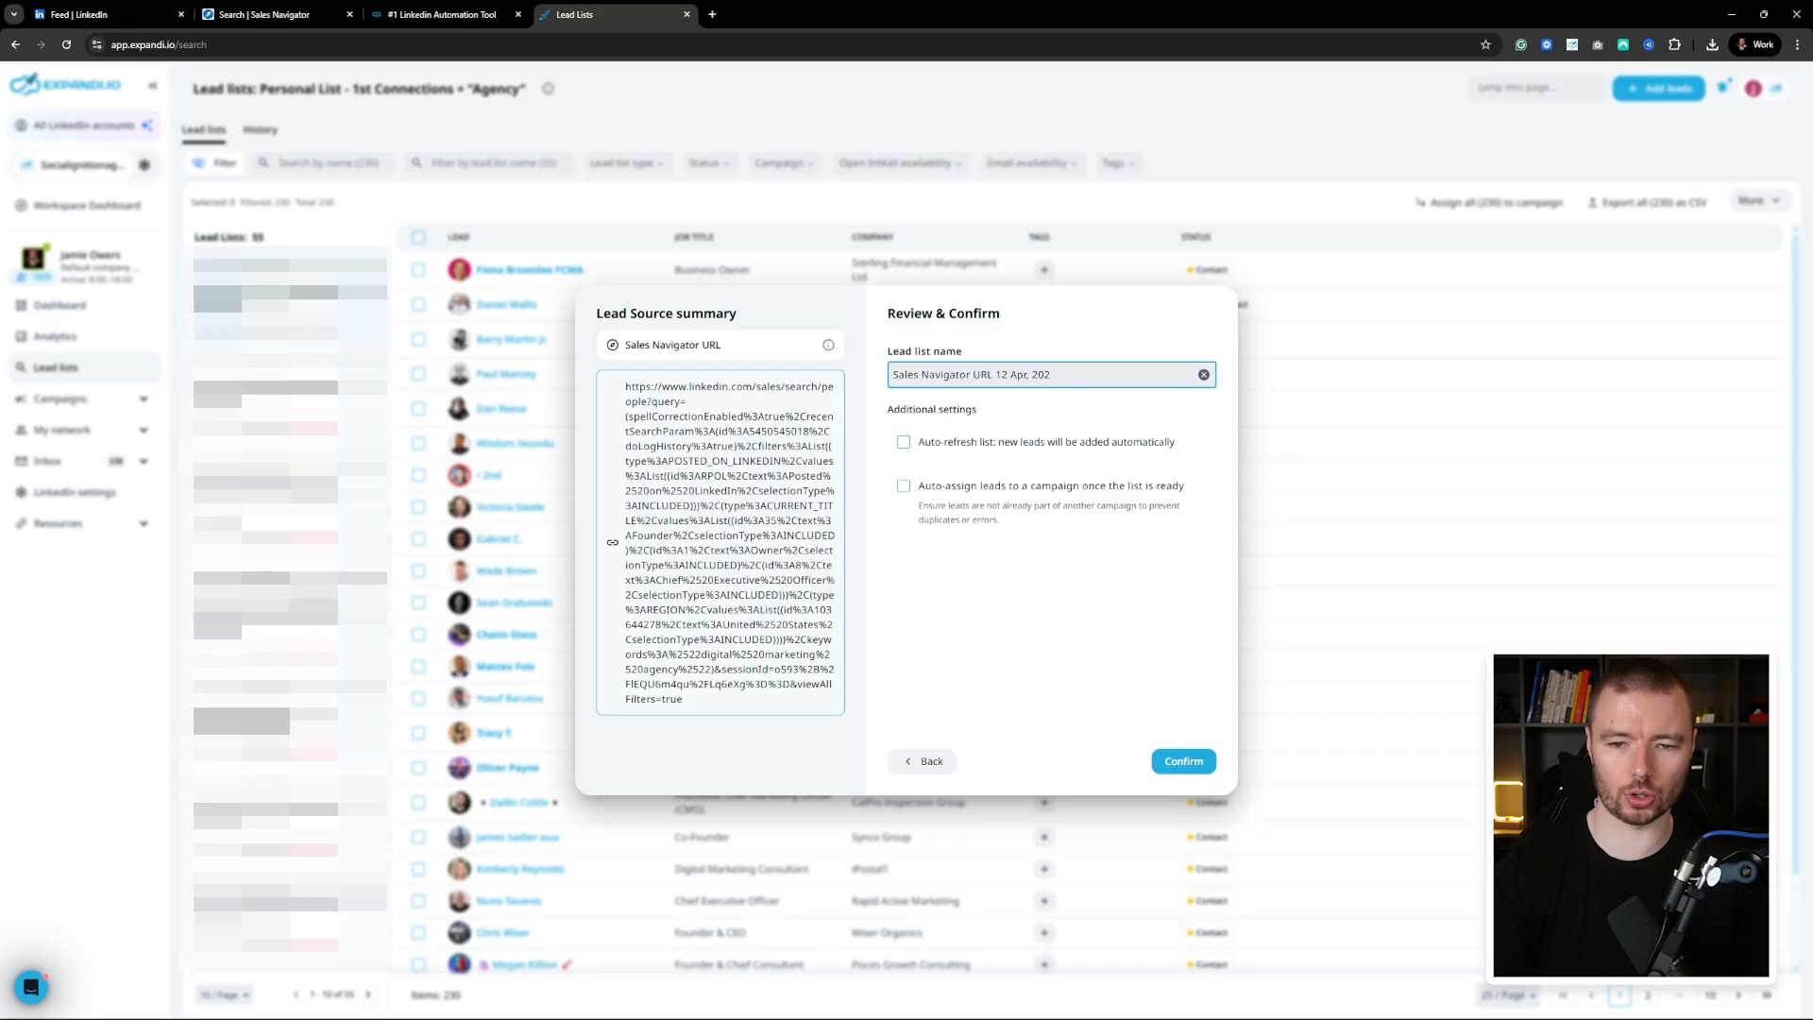
text(r - Digital Marketing Agency)
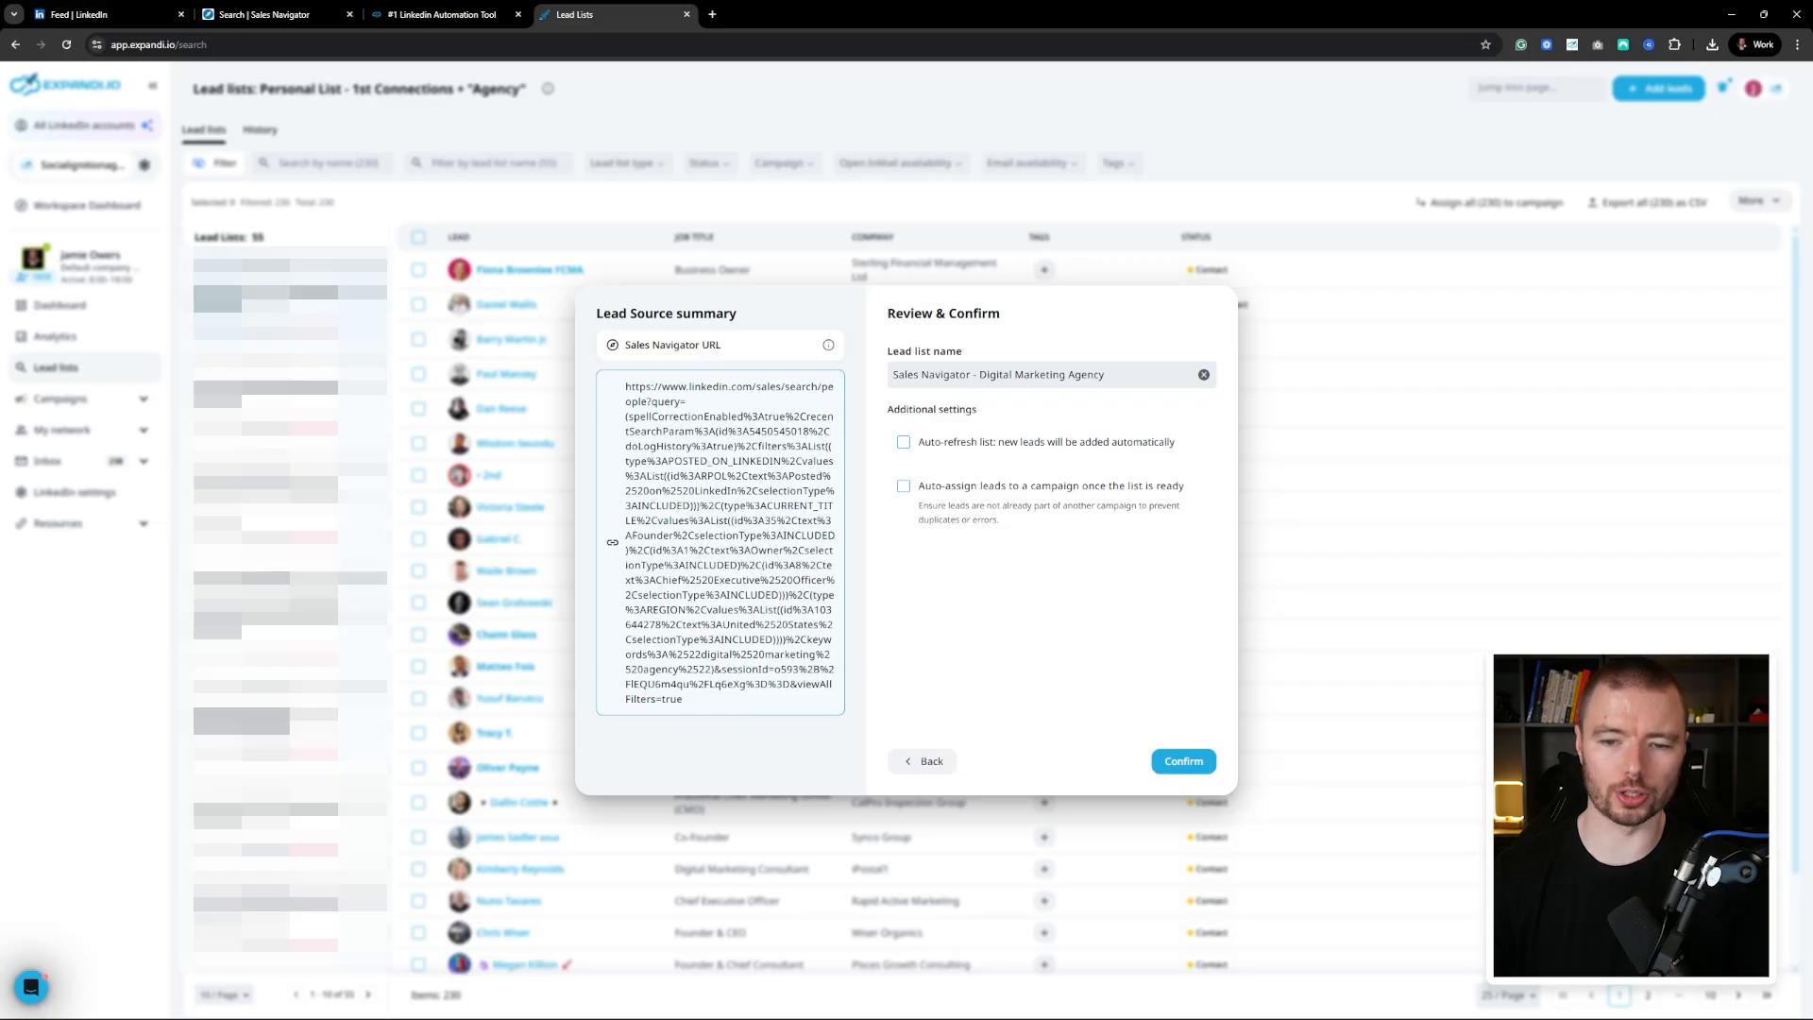
- Confirm the lead import with auto-refresh enabled and open the new Digital Marketing Agency list
click(903, 442)
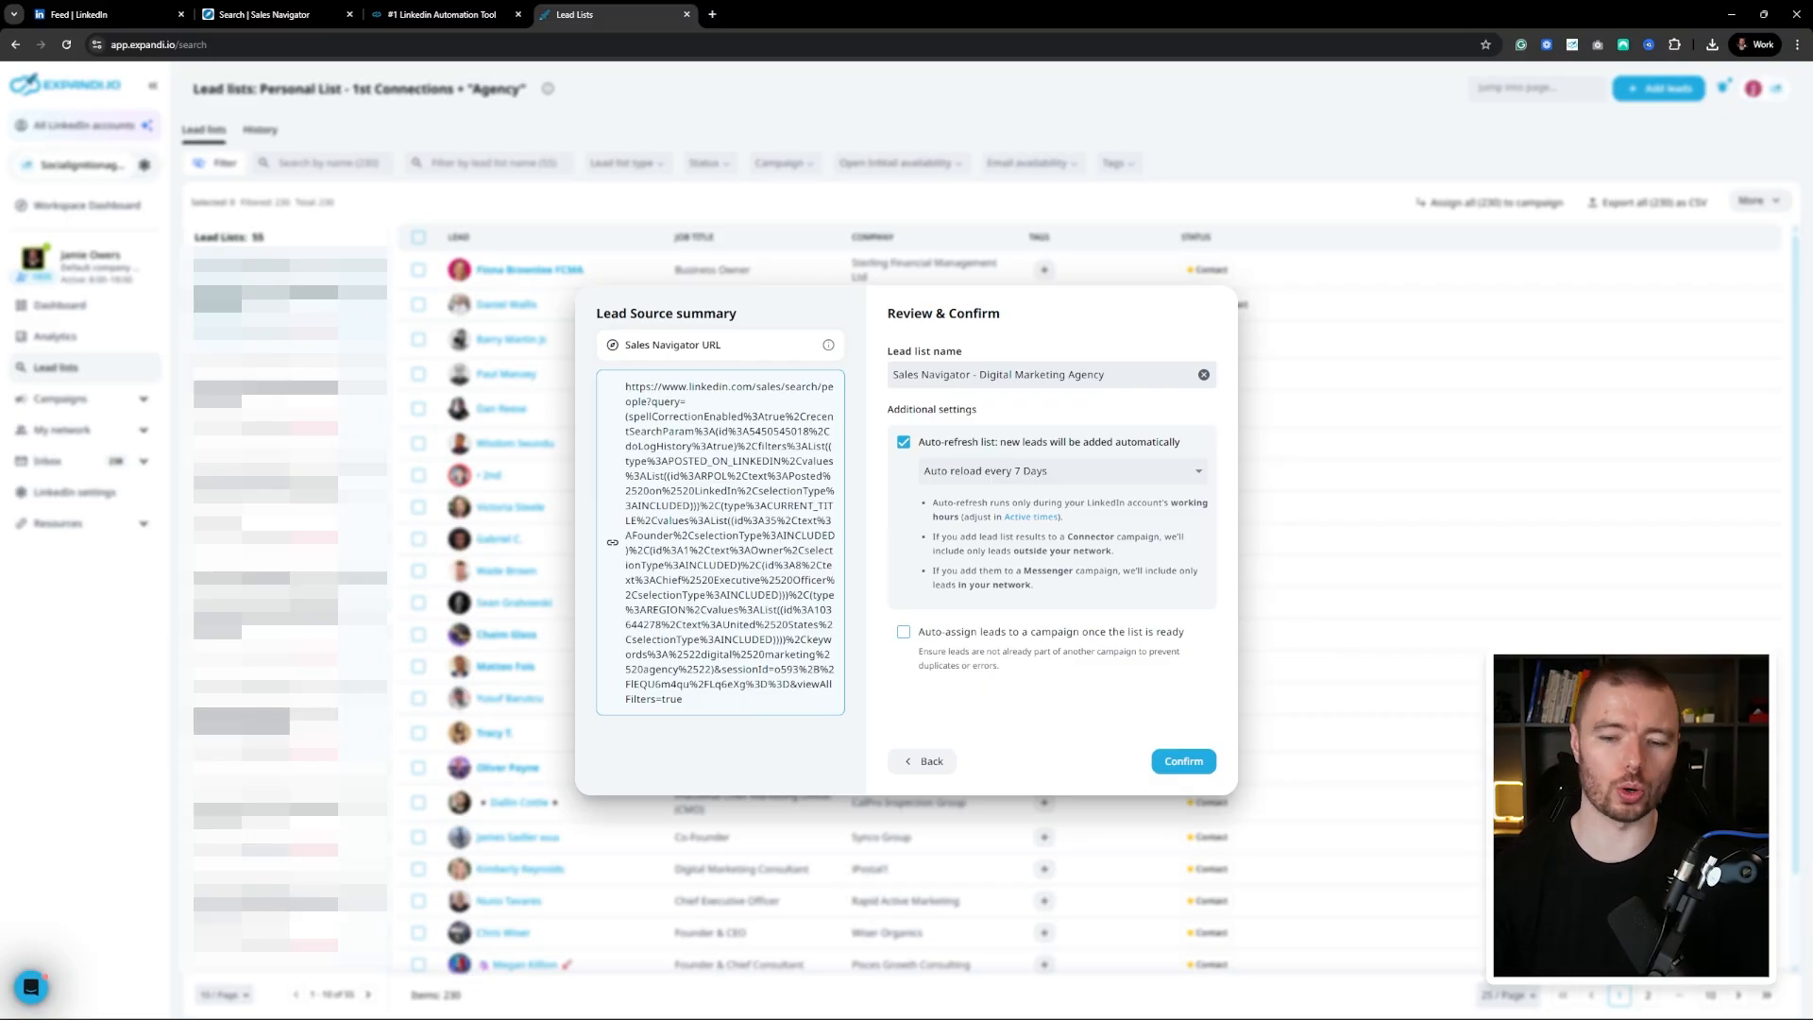
click(1182, 761)
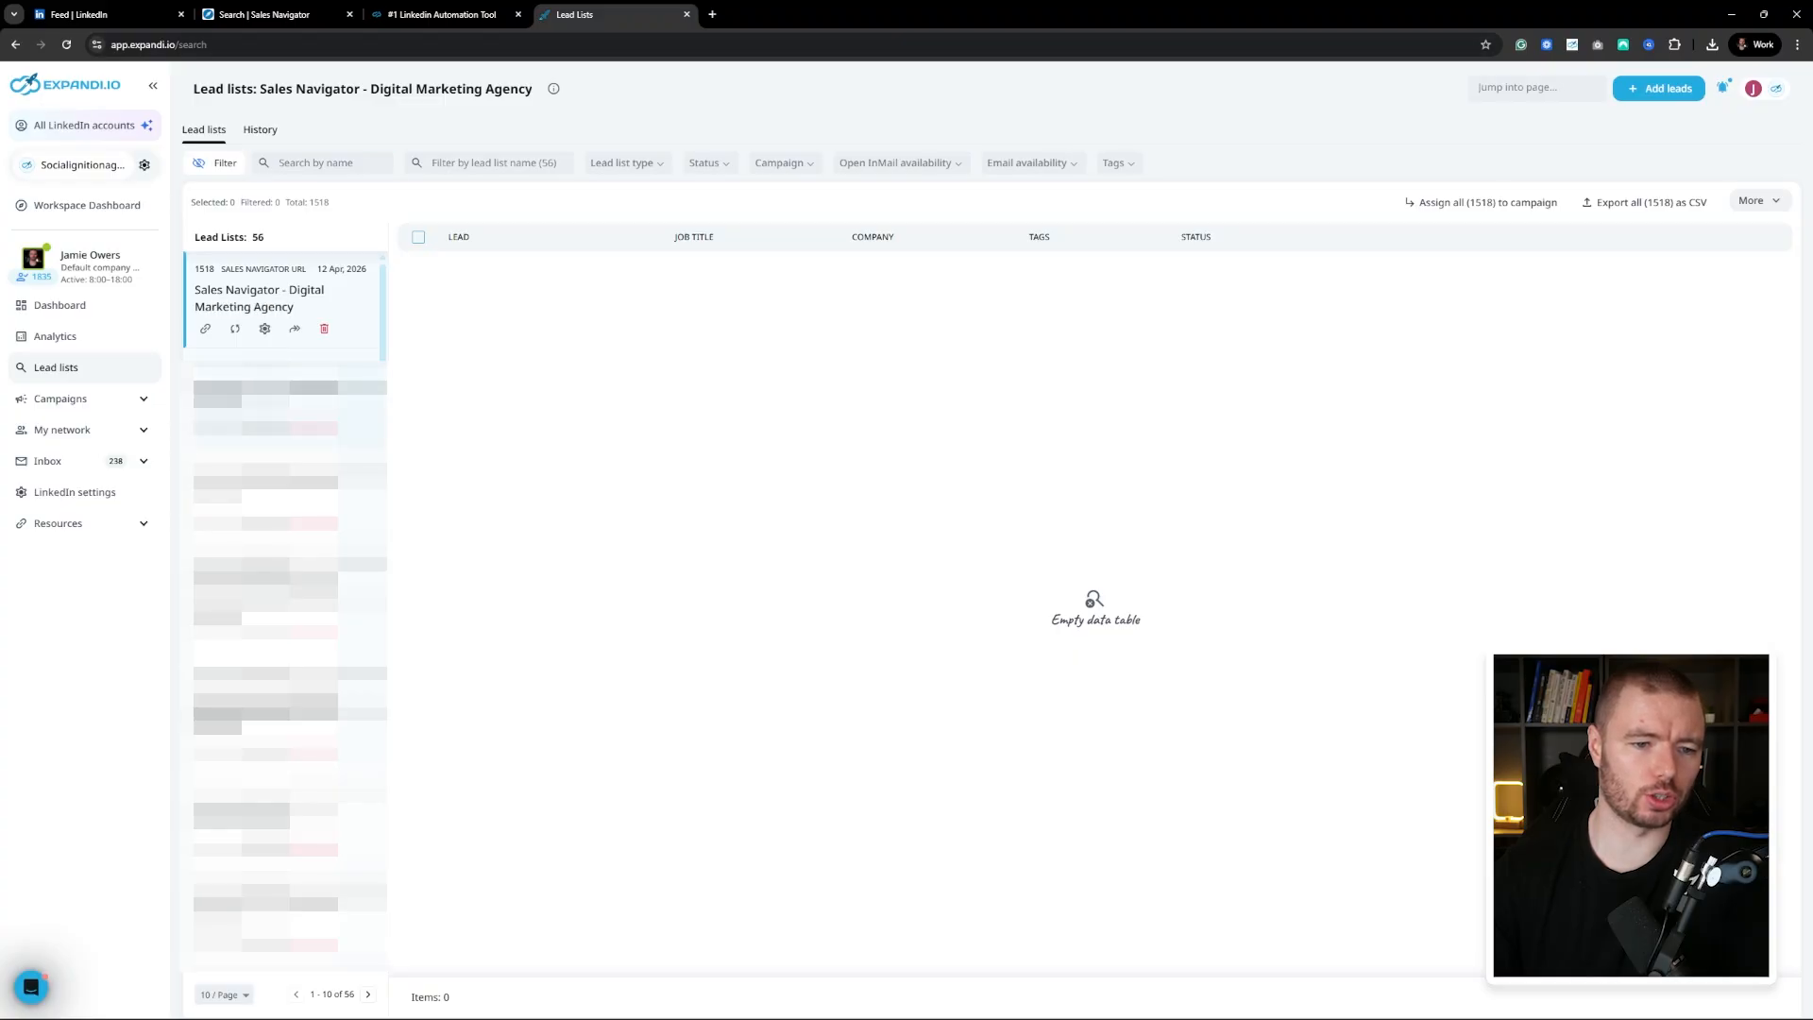
click(265, 392)
click(274, 299)
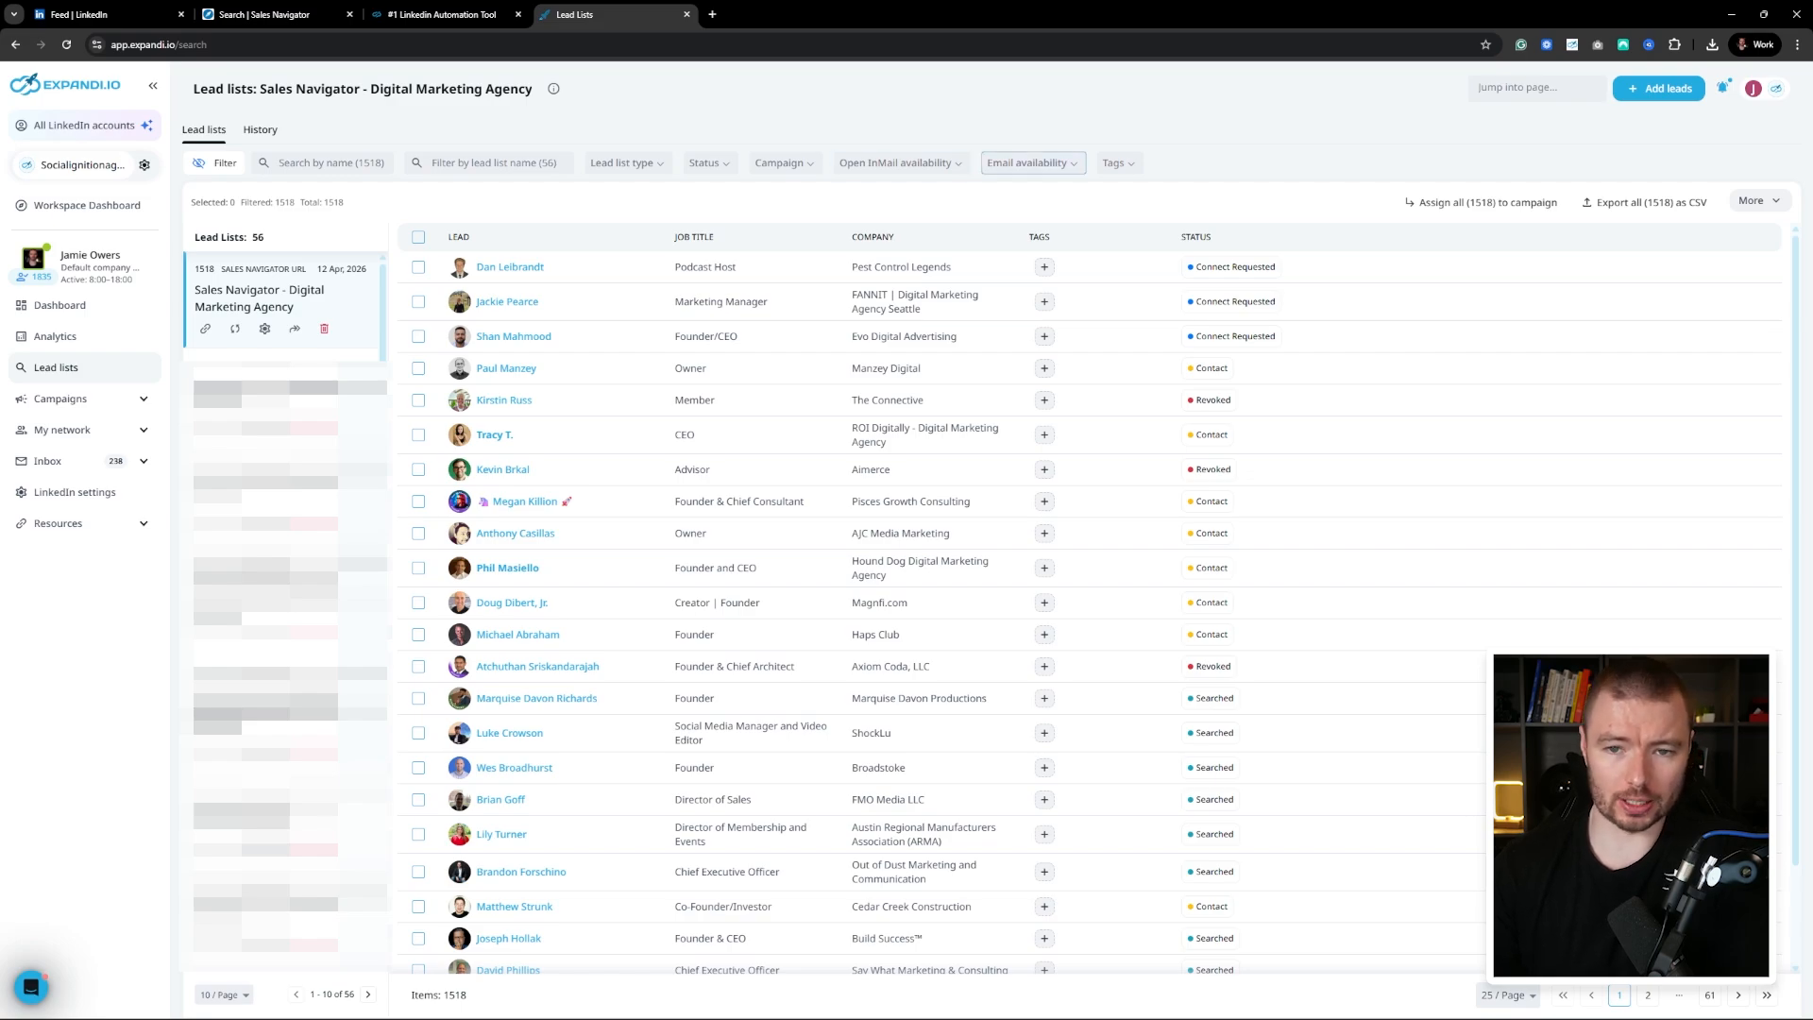
- Filter the leads to connections with email and send the filtered list as a CSV export
click(1032, 162)
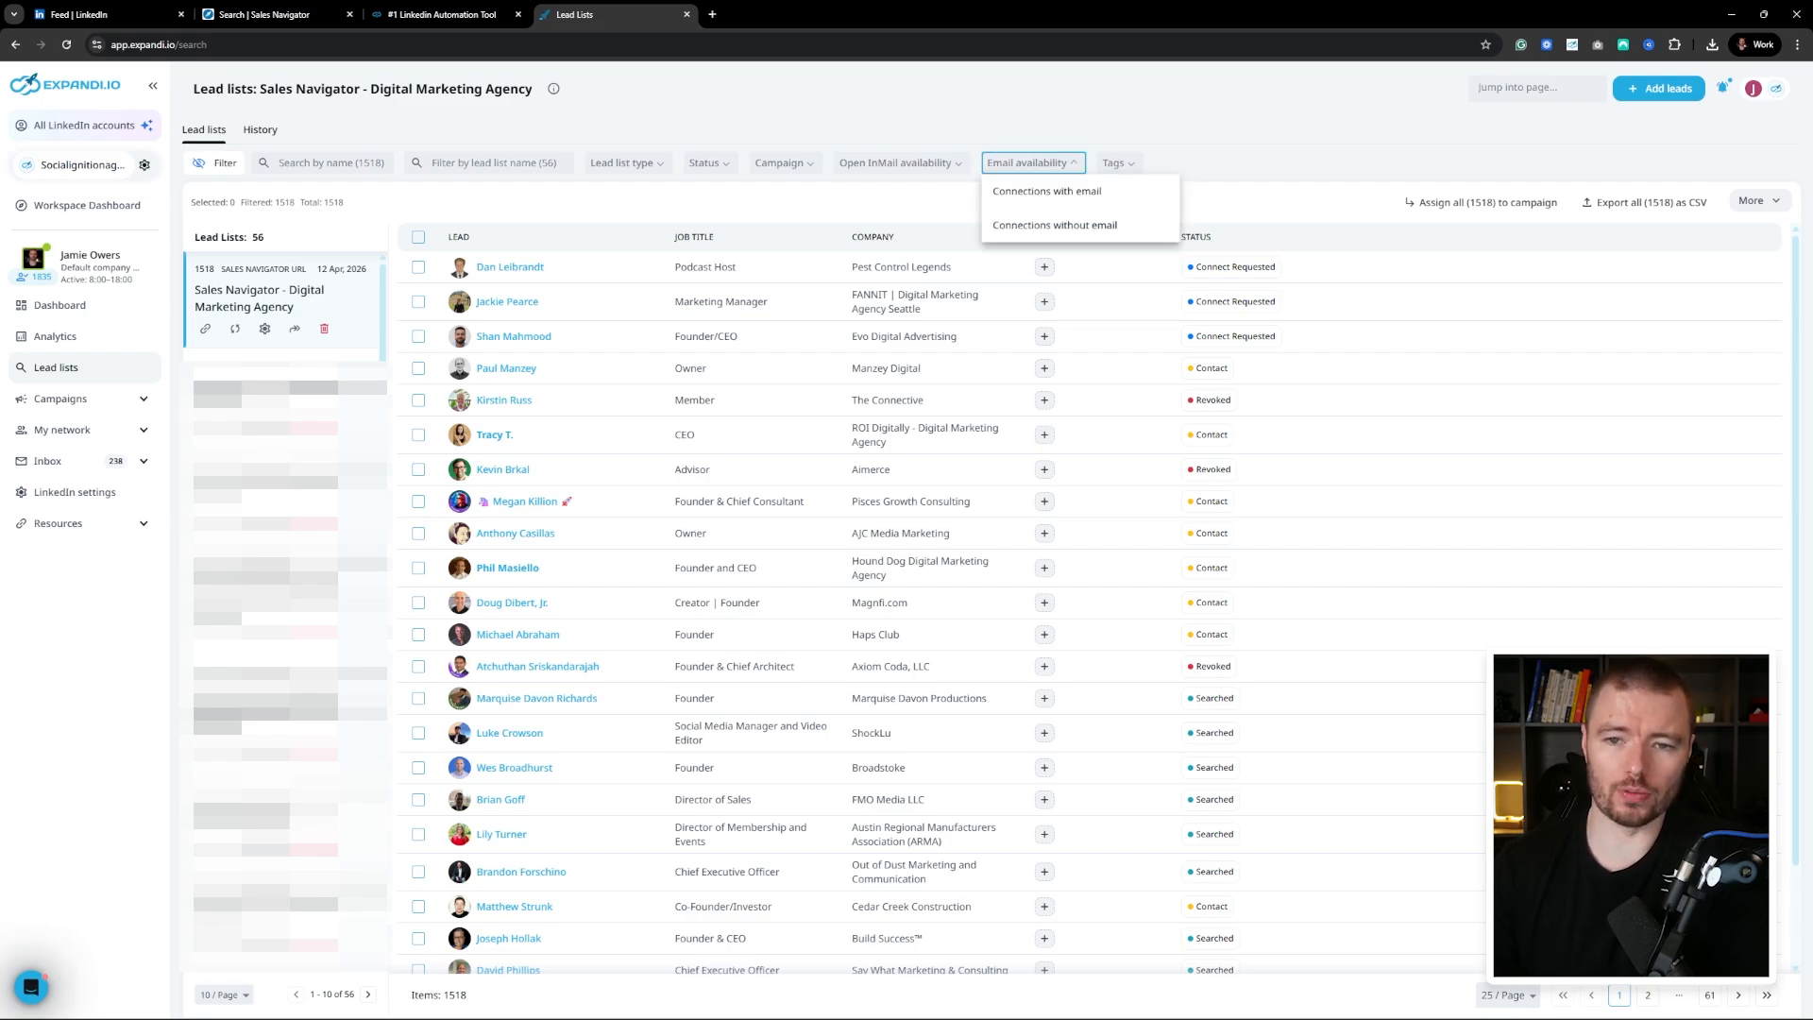
click(1046, 190)
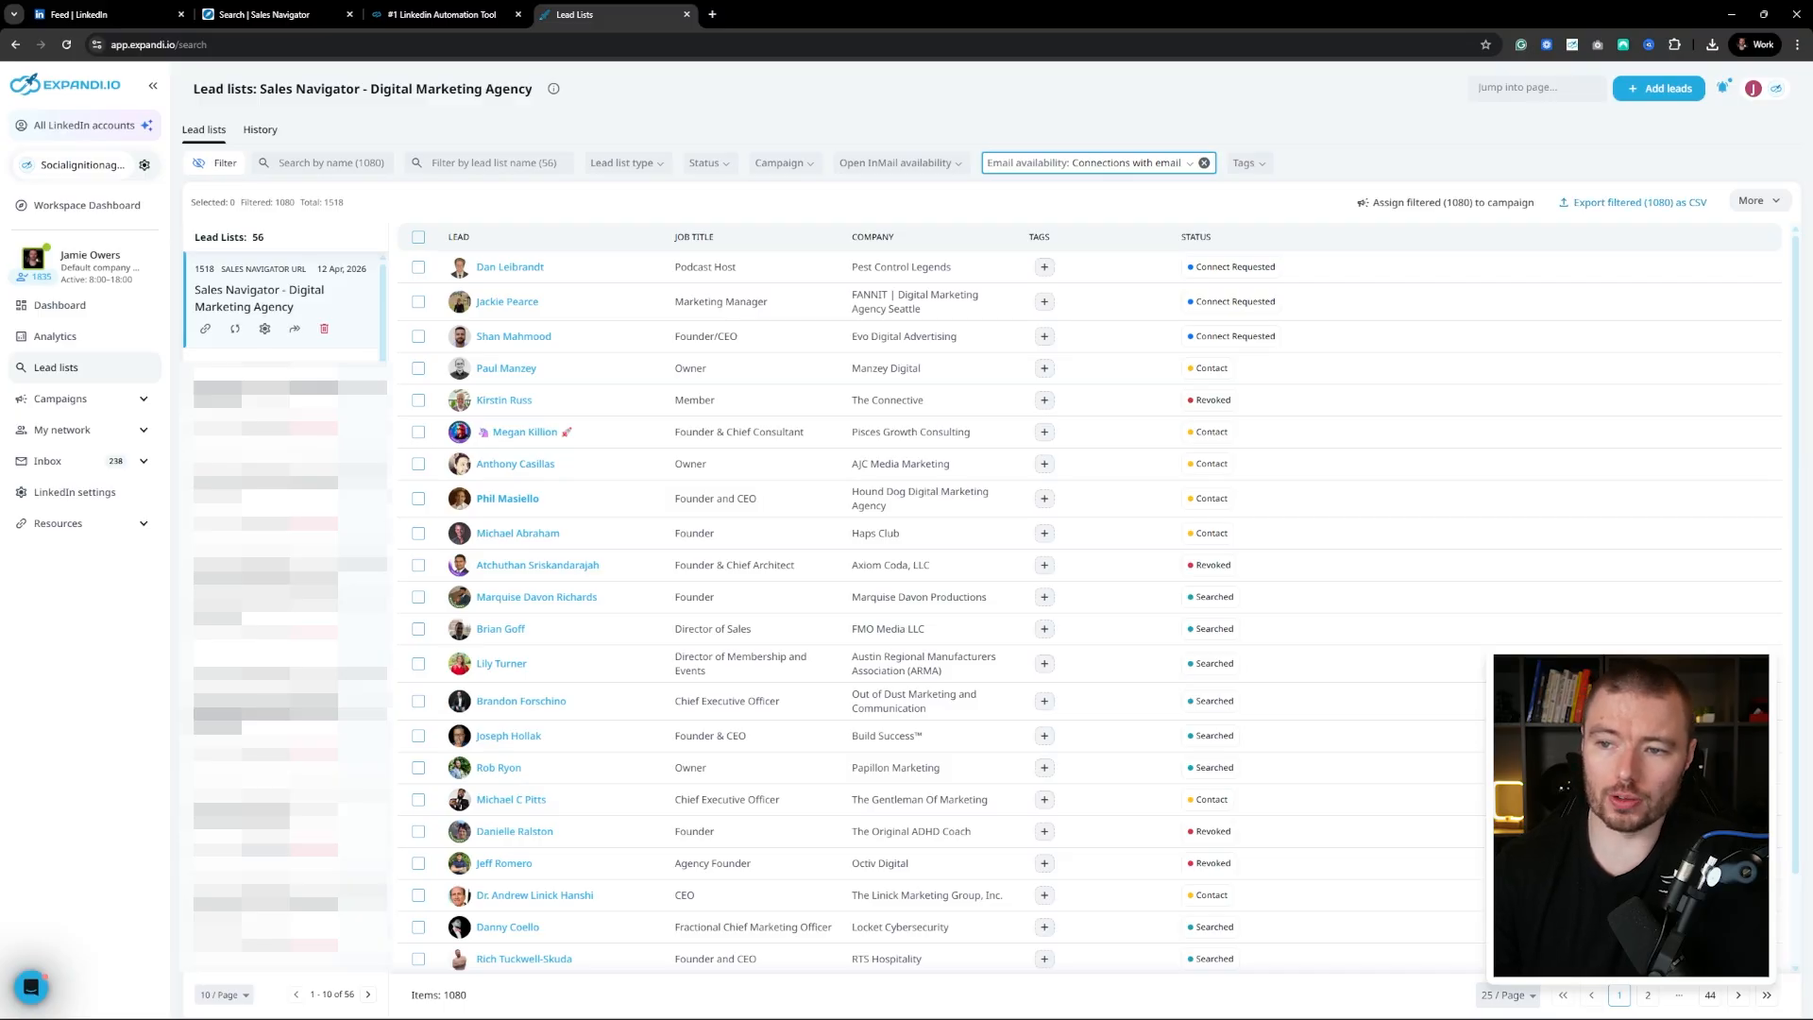
click(1633, 202)
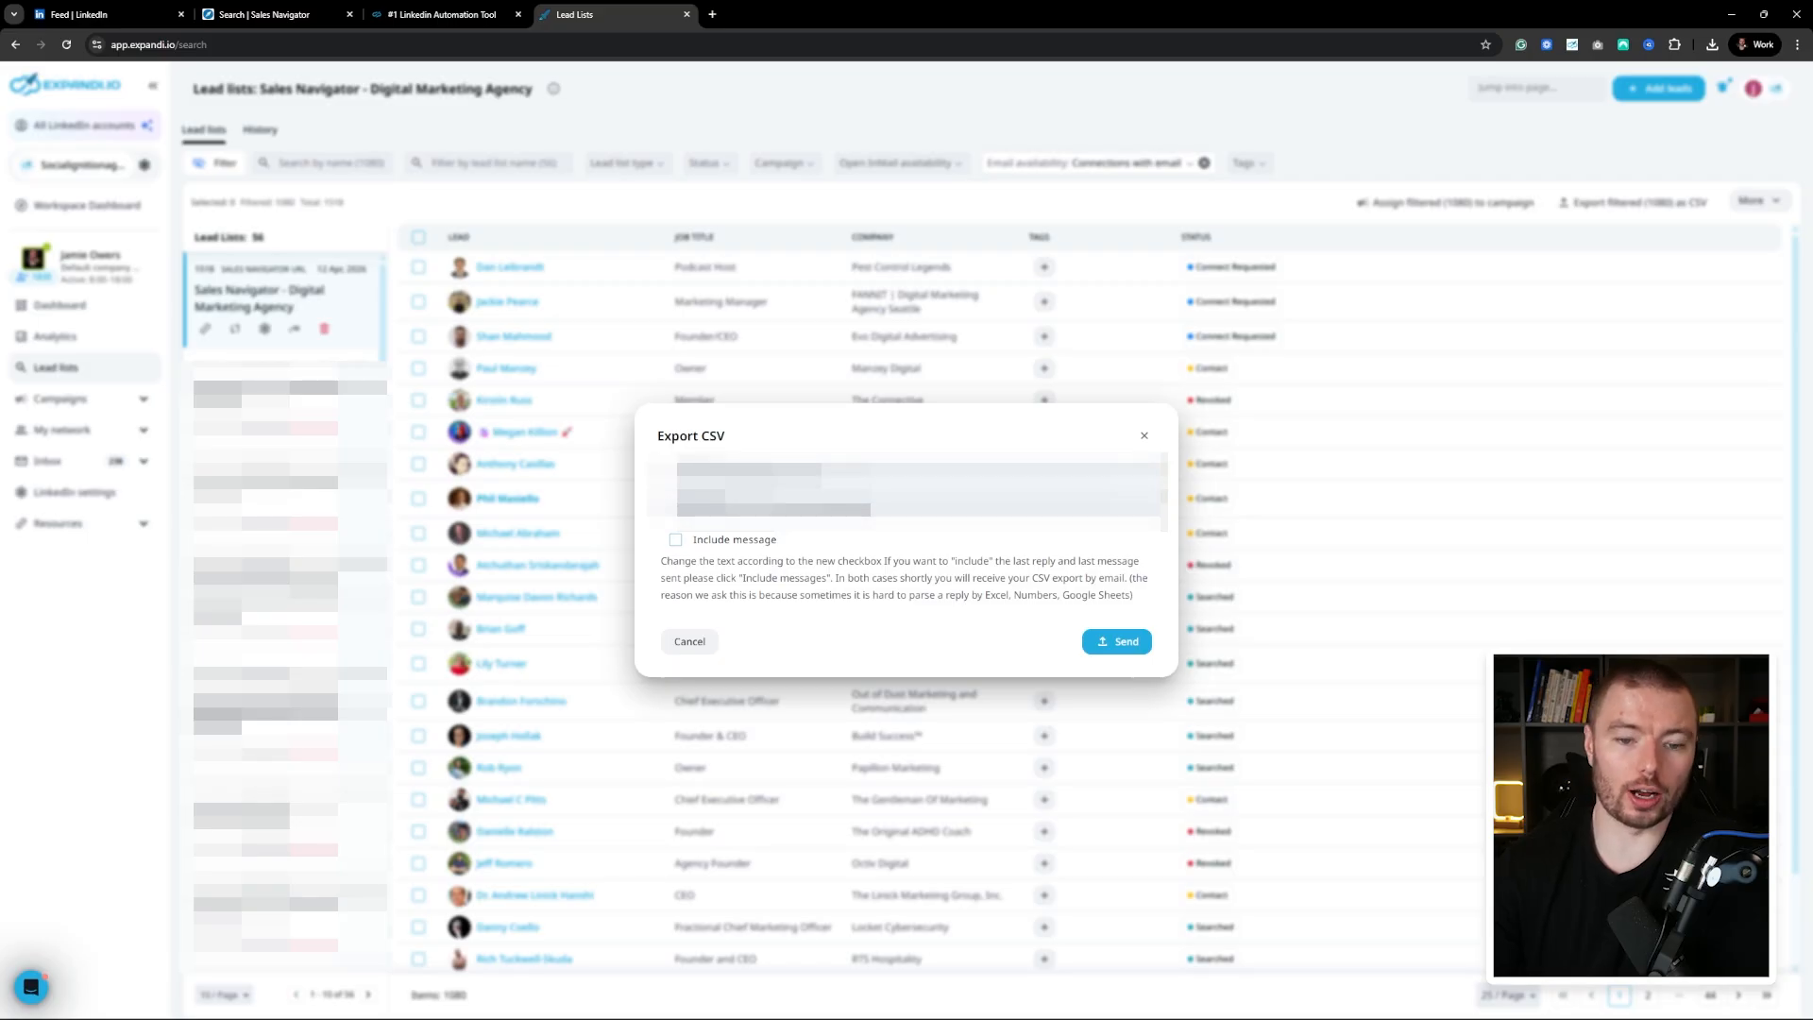
click(1117, 641)
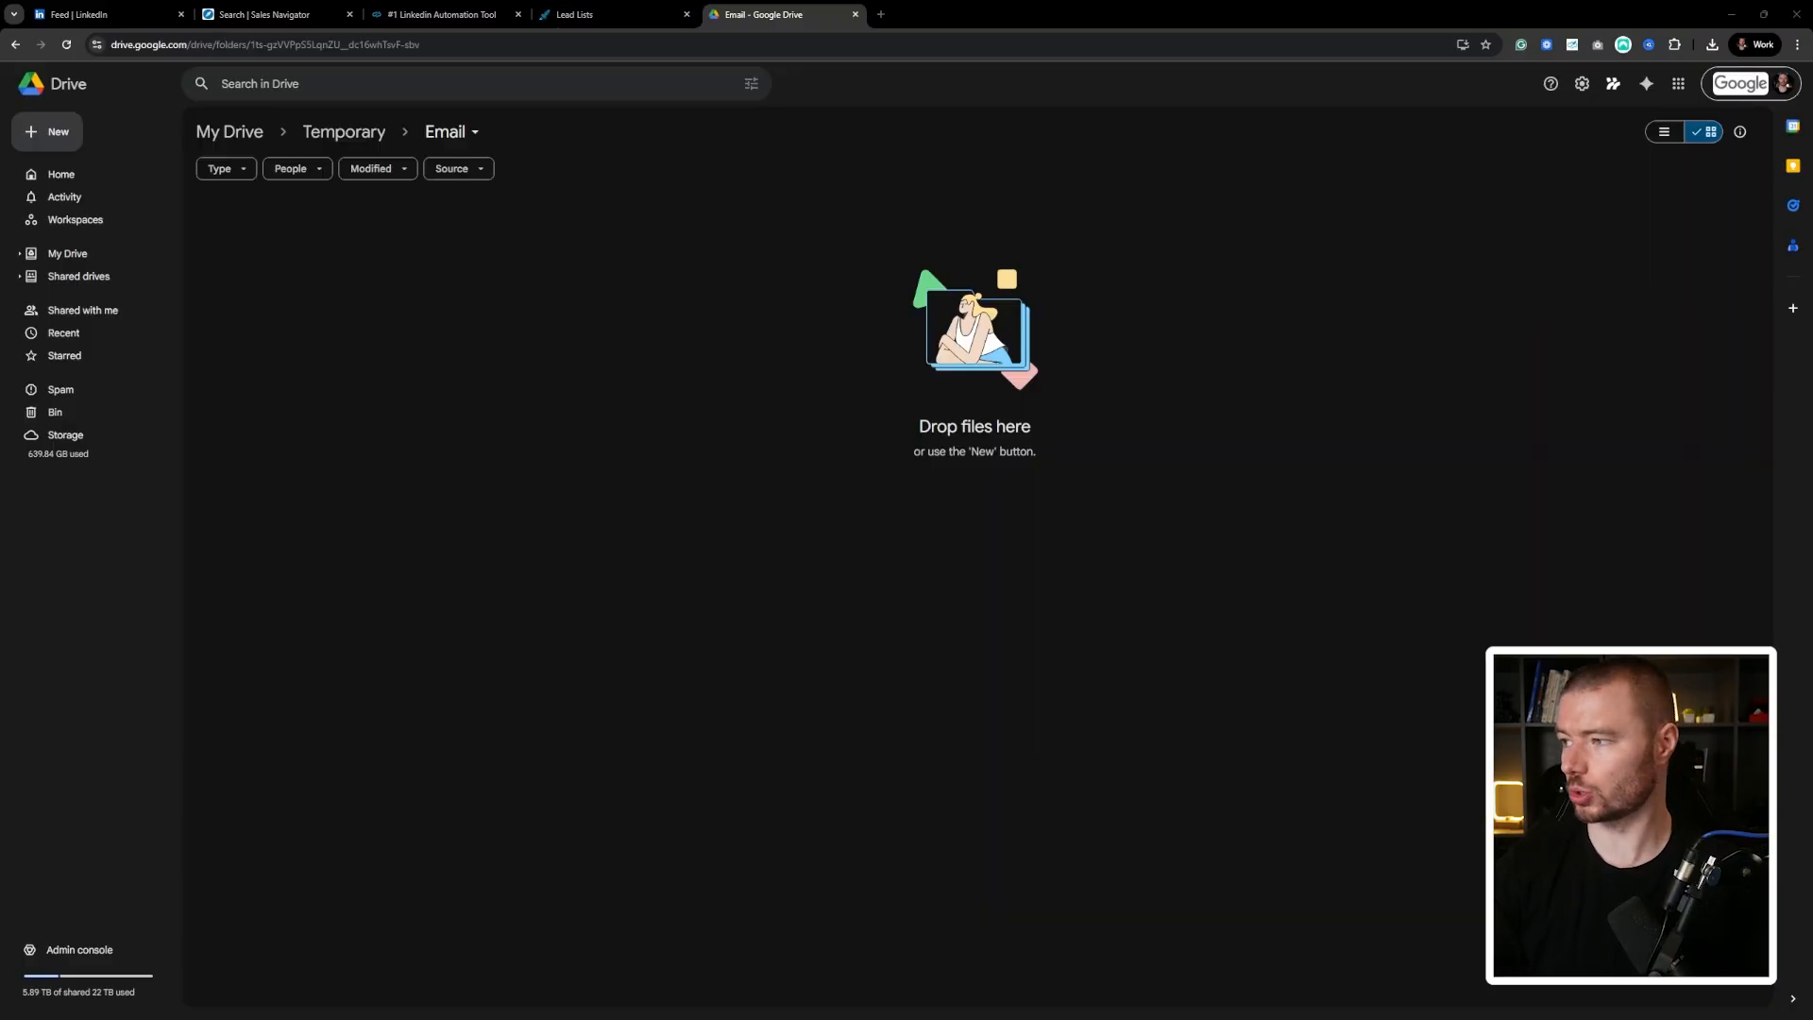
- Upload the exported leads CSV to the Email folder in Google Drive and open it in Google Sheets
drag(1811, 316, 796, 391)
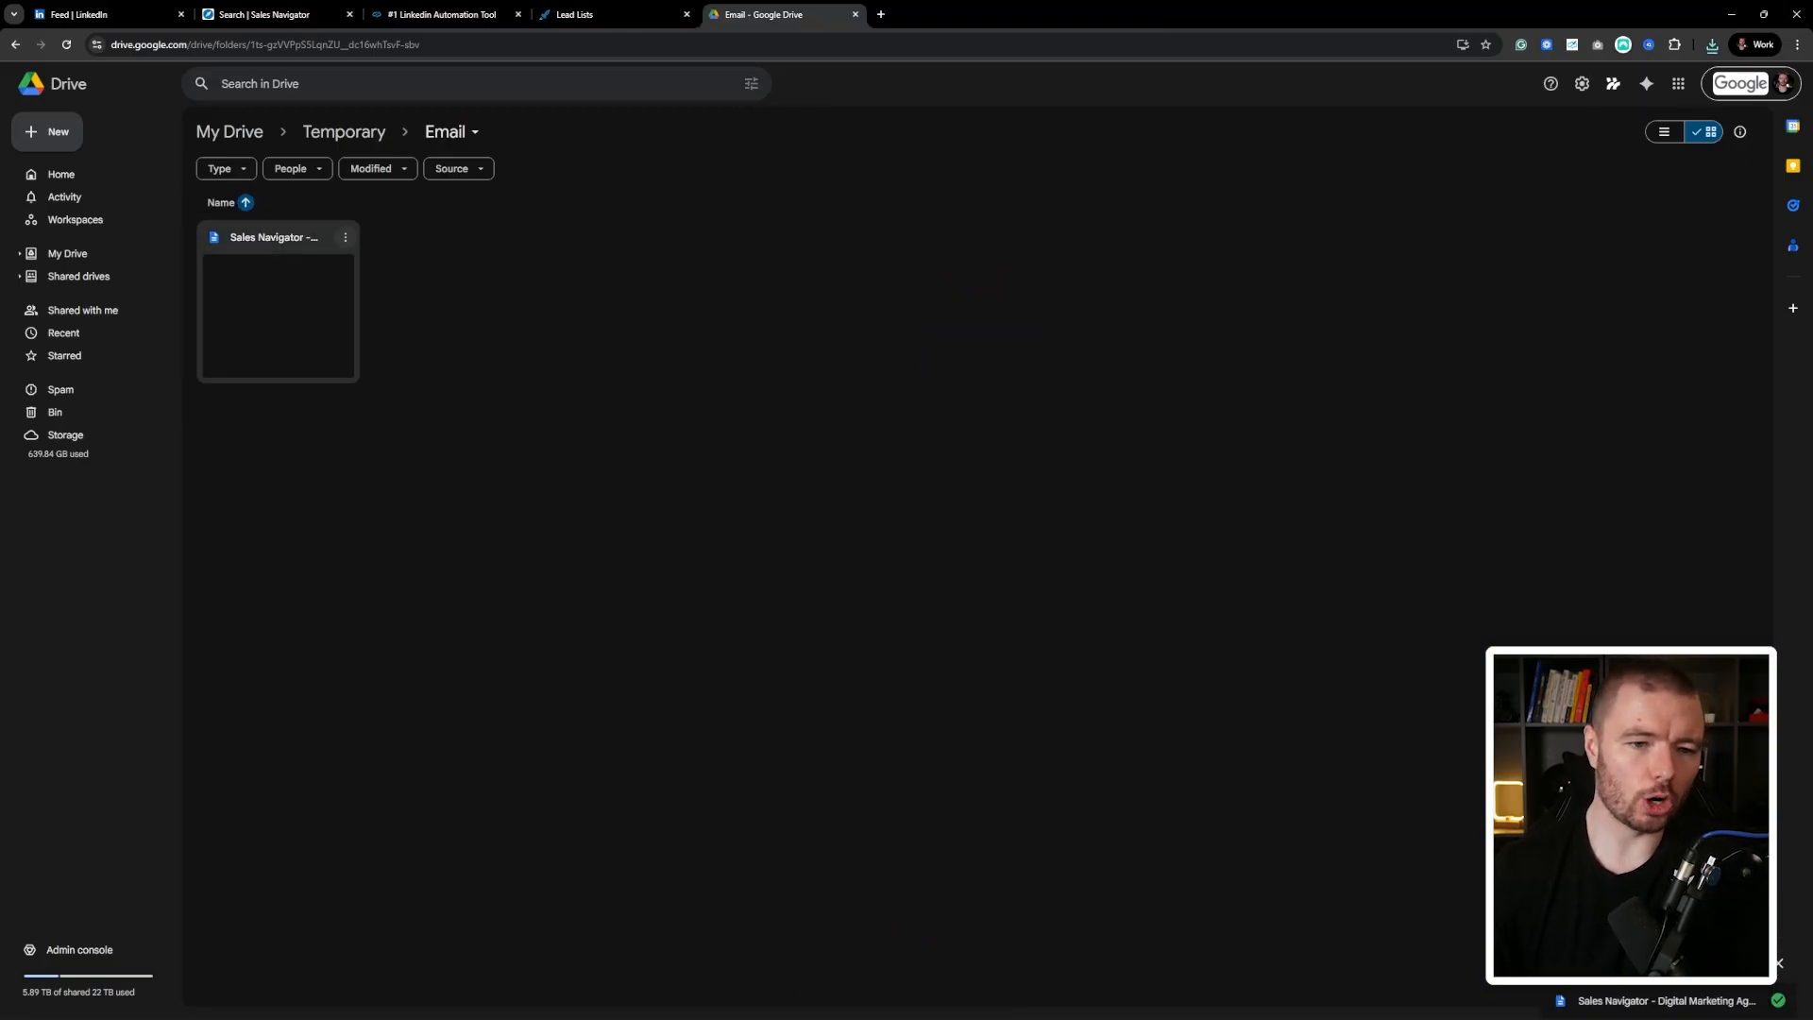
click(345, 237)
mouse_move(444, 265)
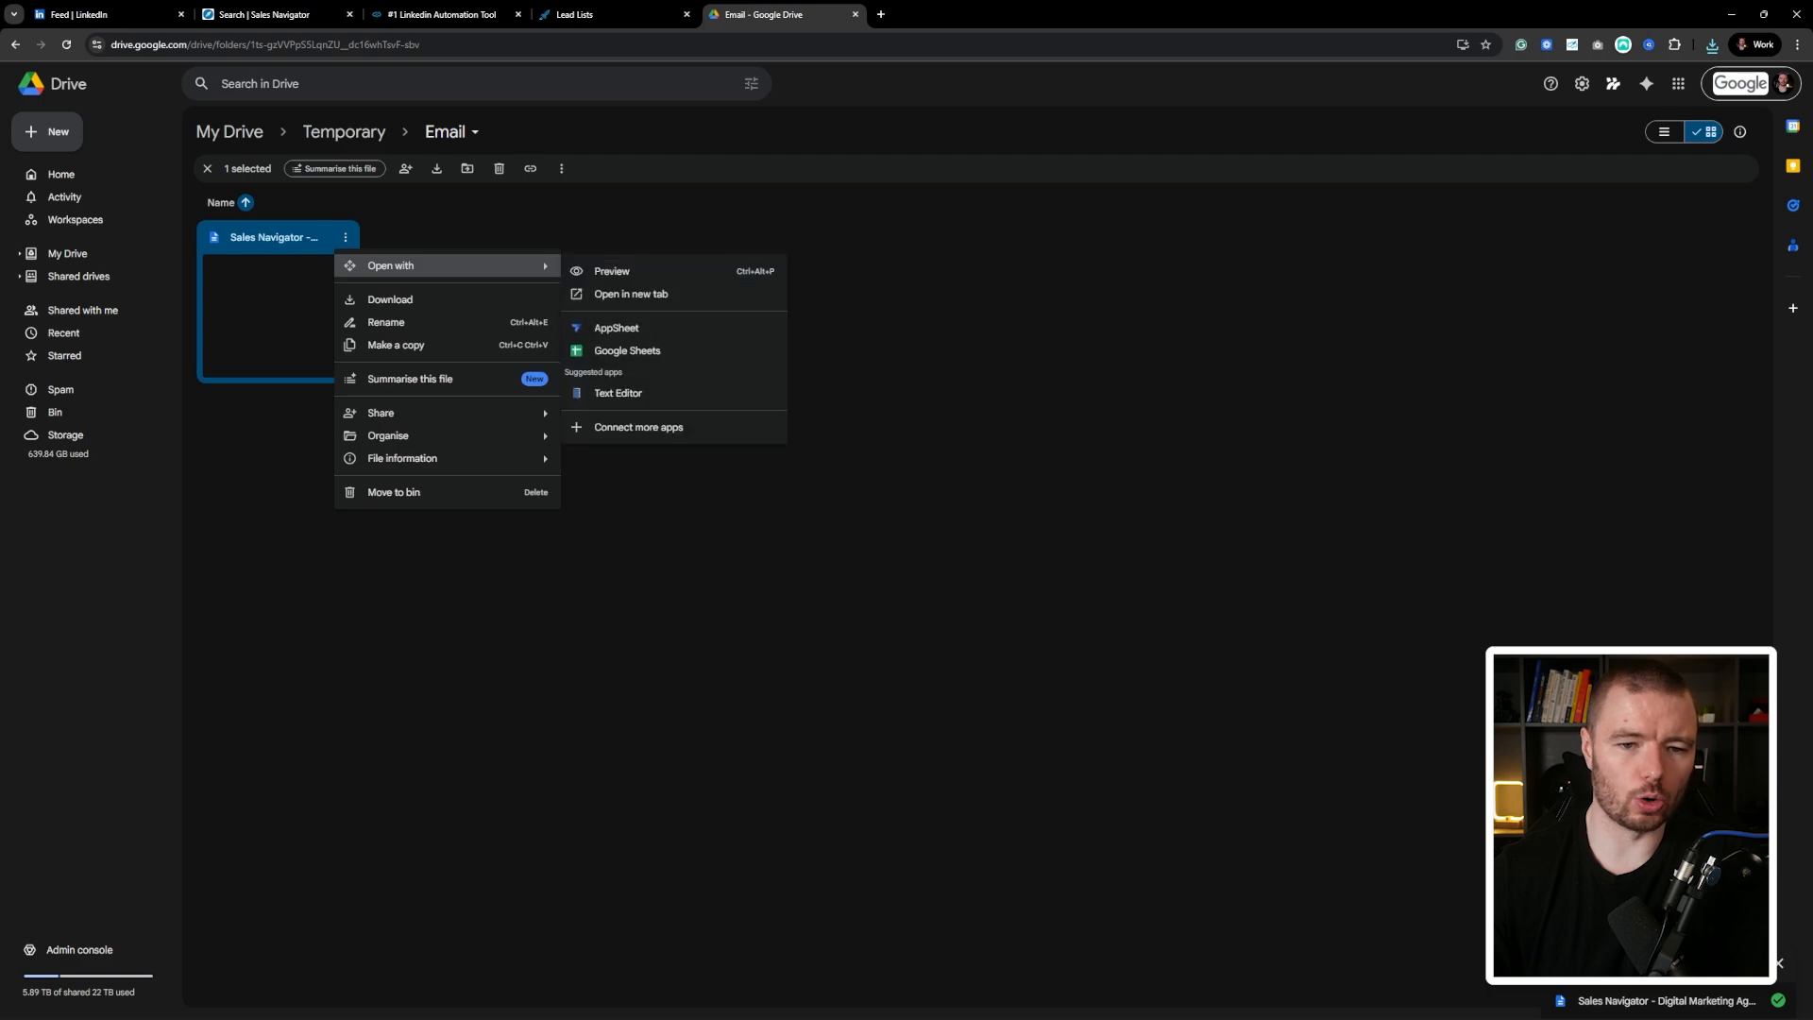
click(642, 350)
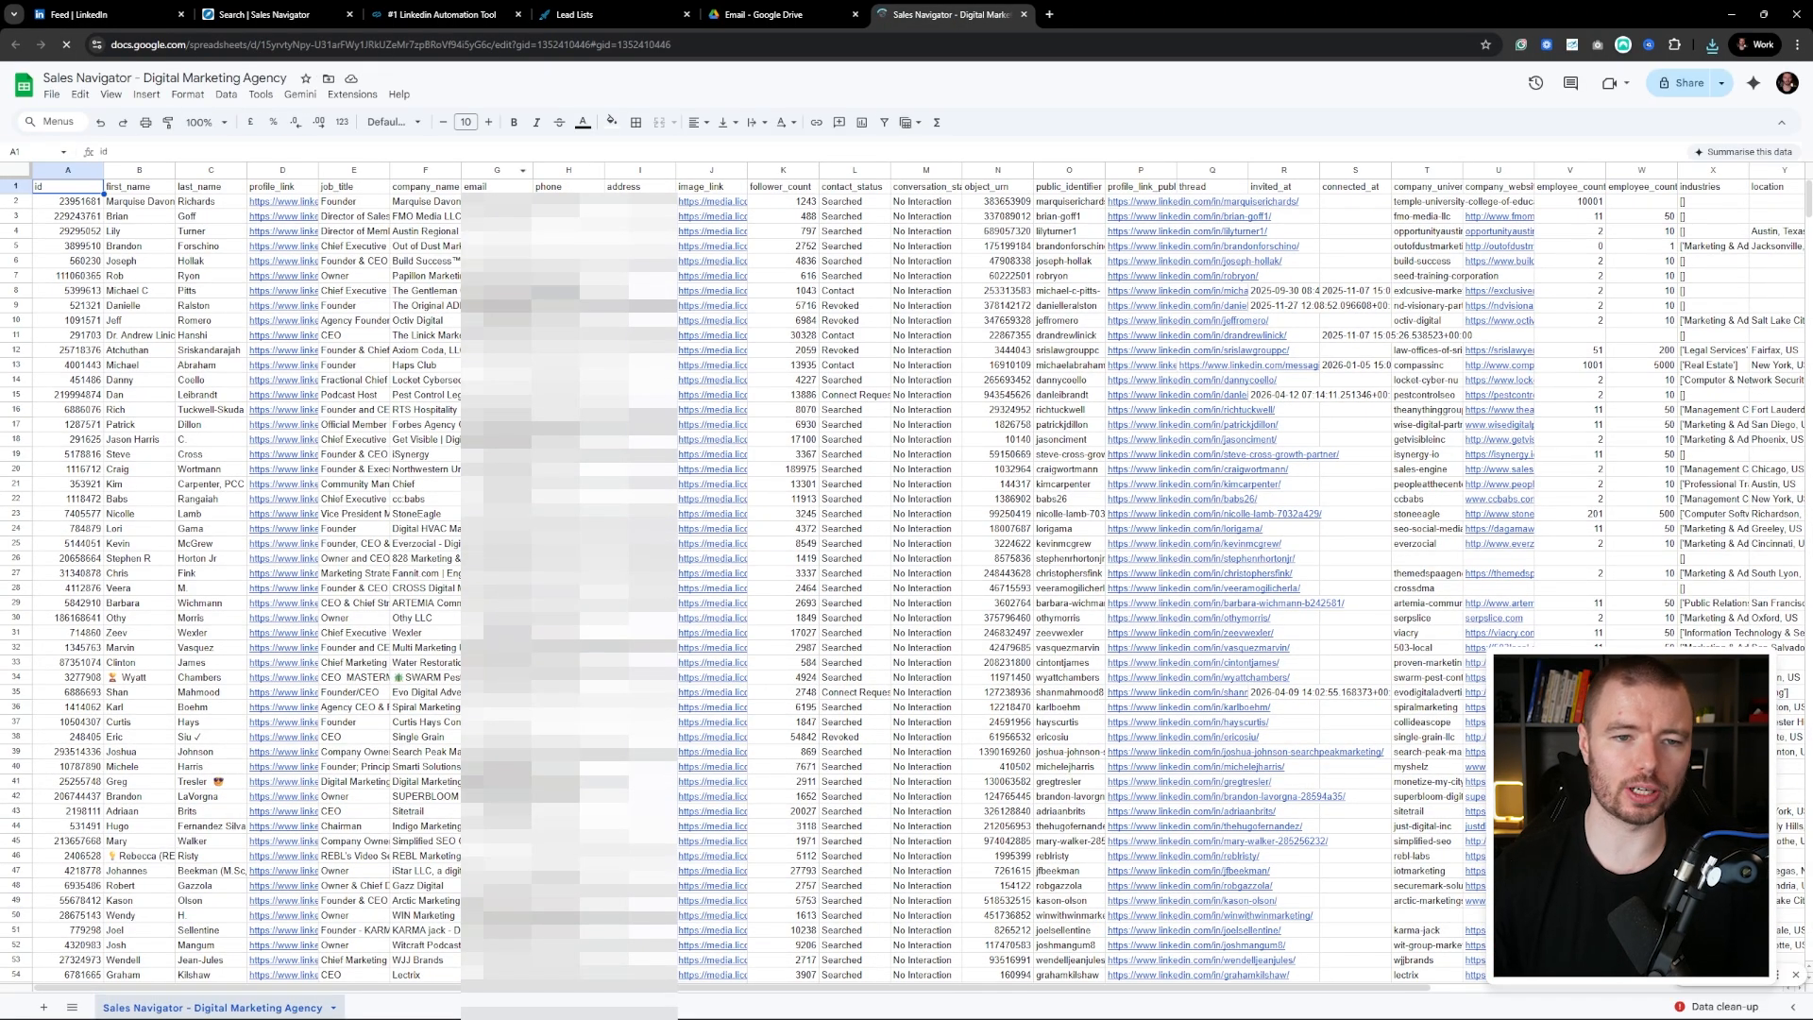
click(497, 171)
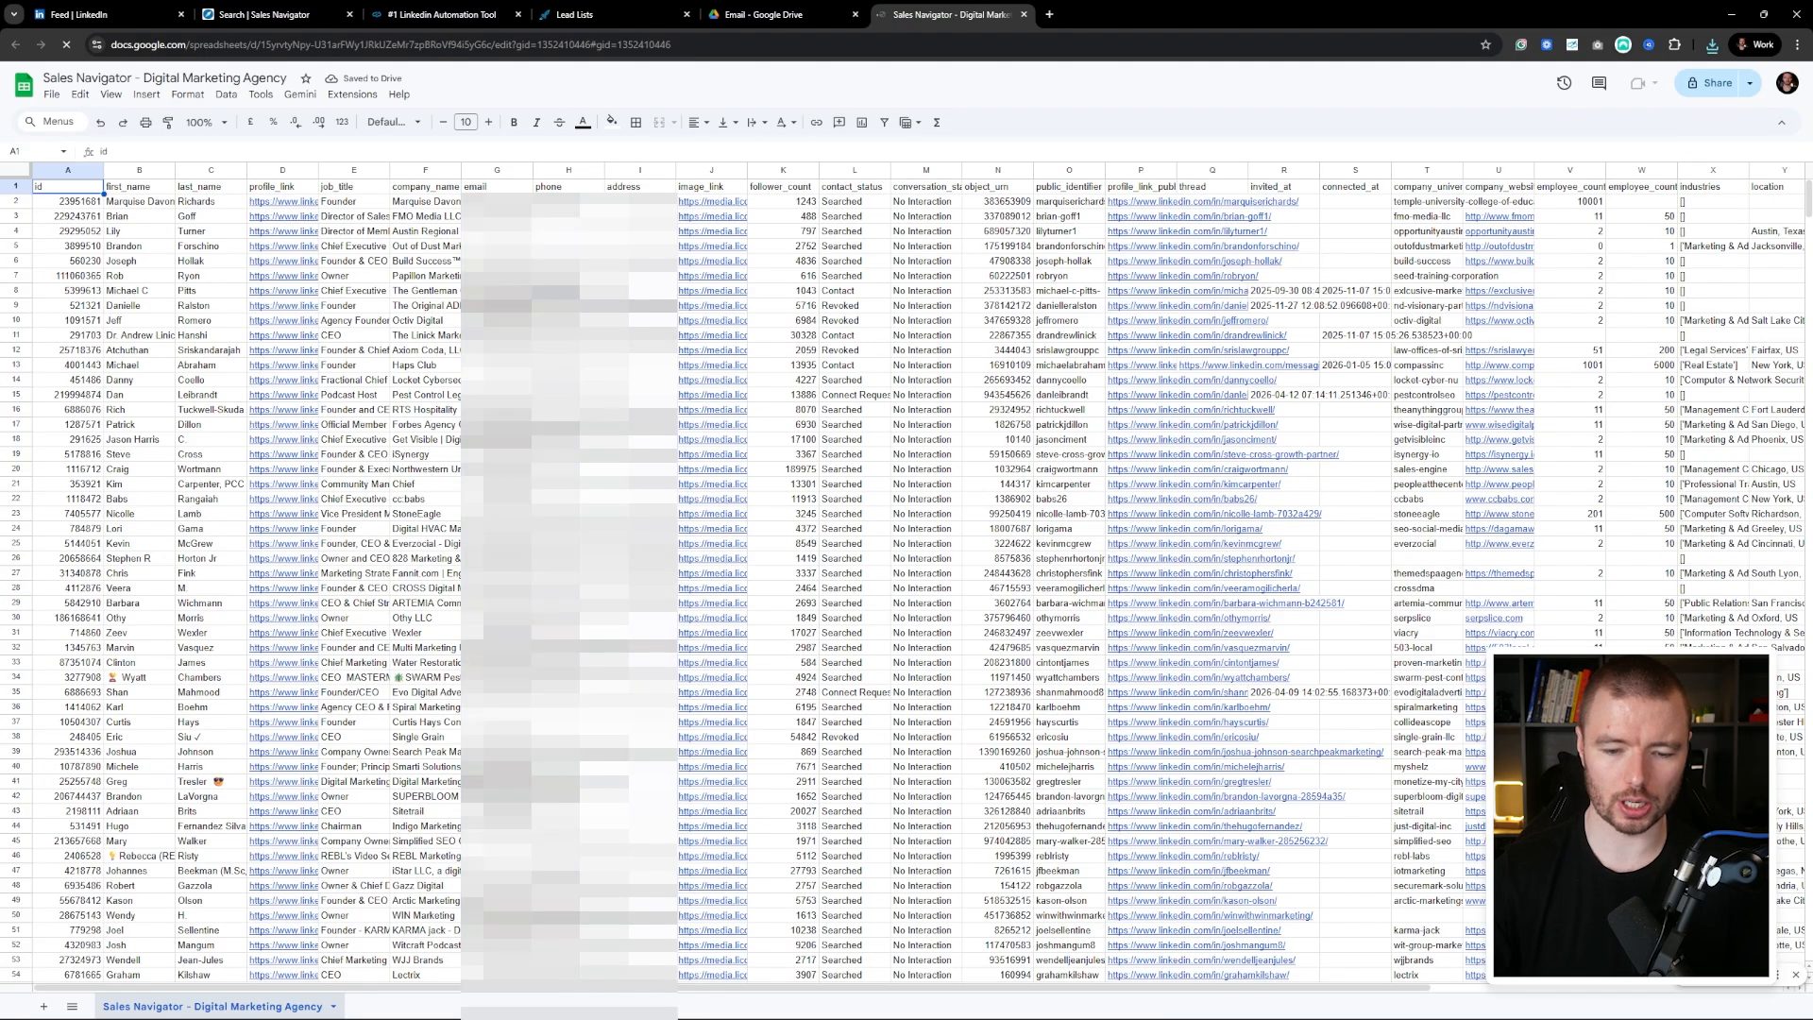
click(496, 170)
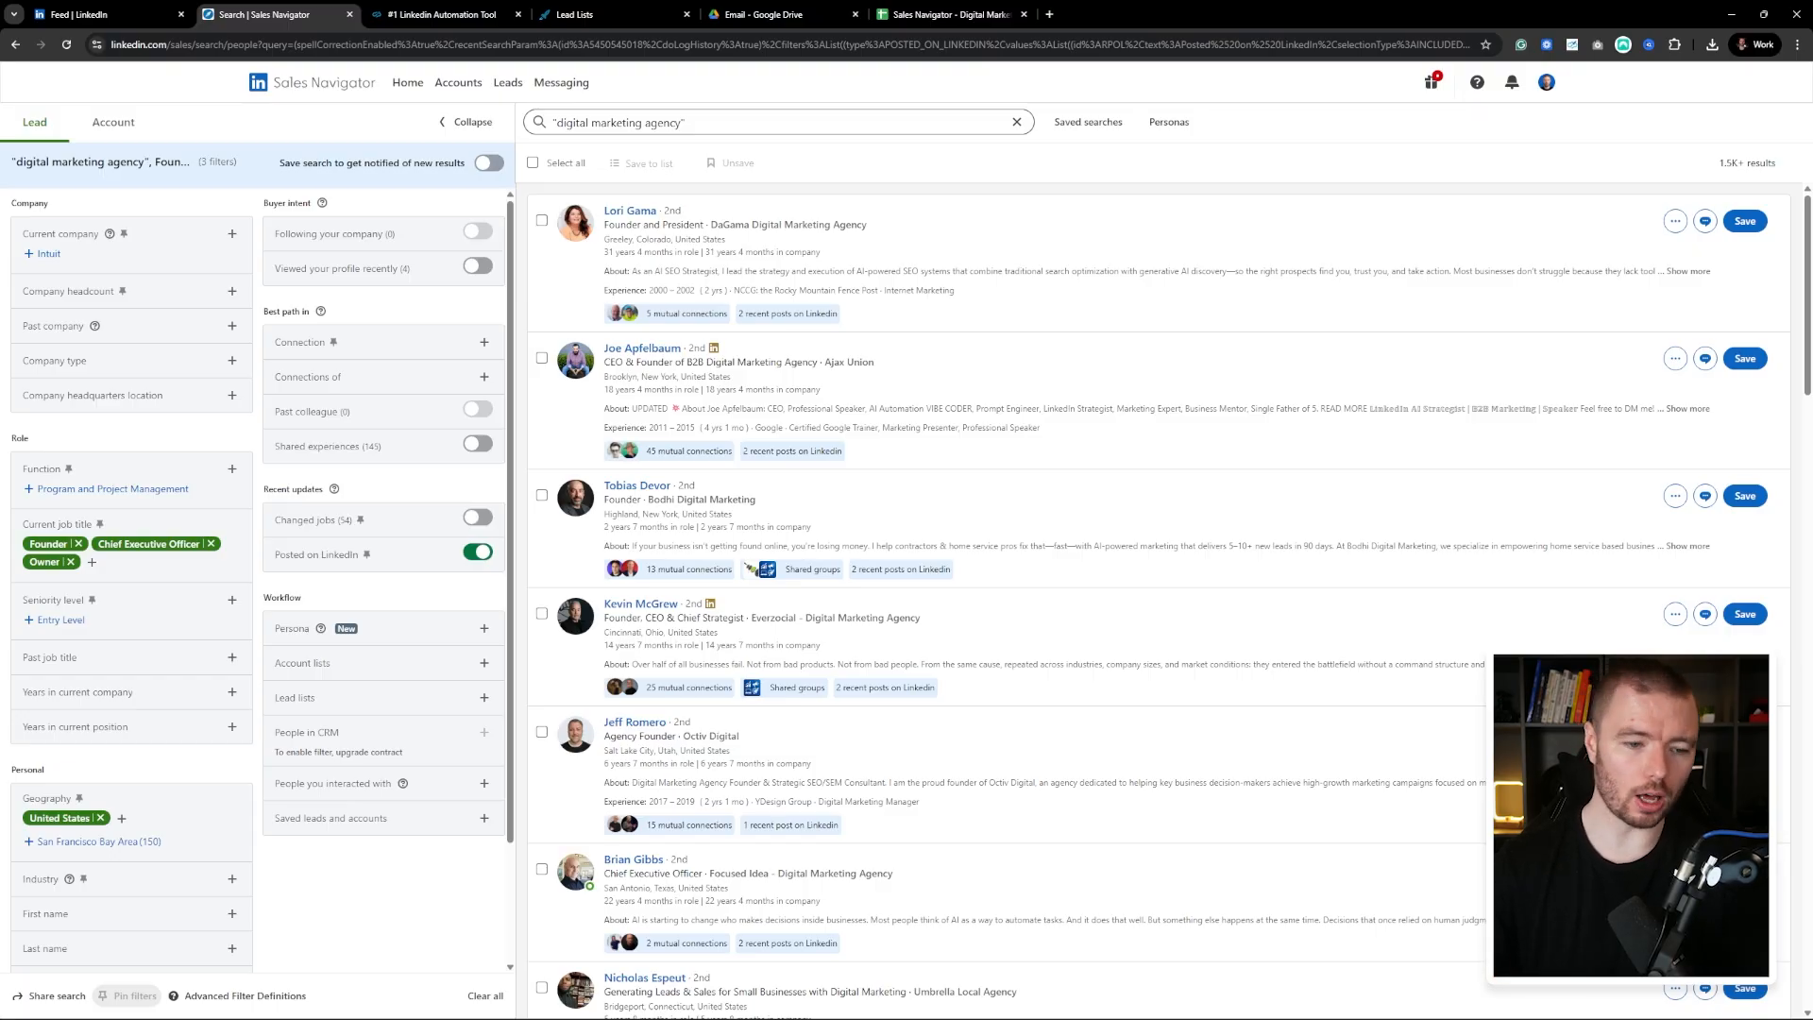
- In the Sales Navigator lead search, clear the keywords and filter the leads to connections of a specific contact
click(1017, 121)
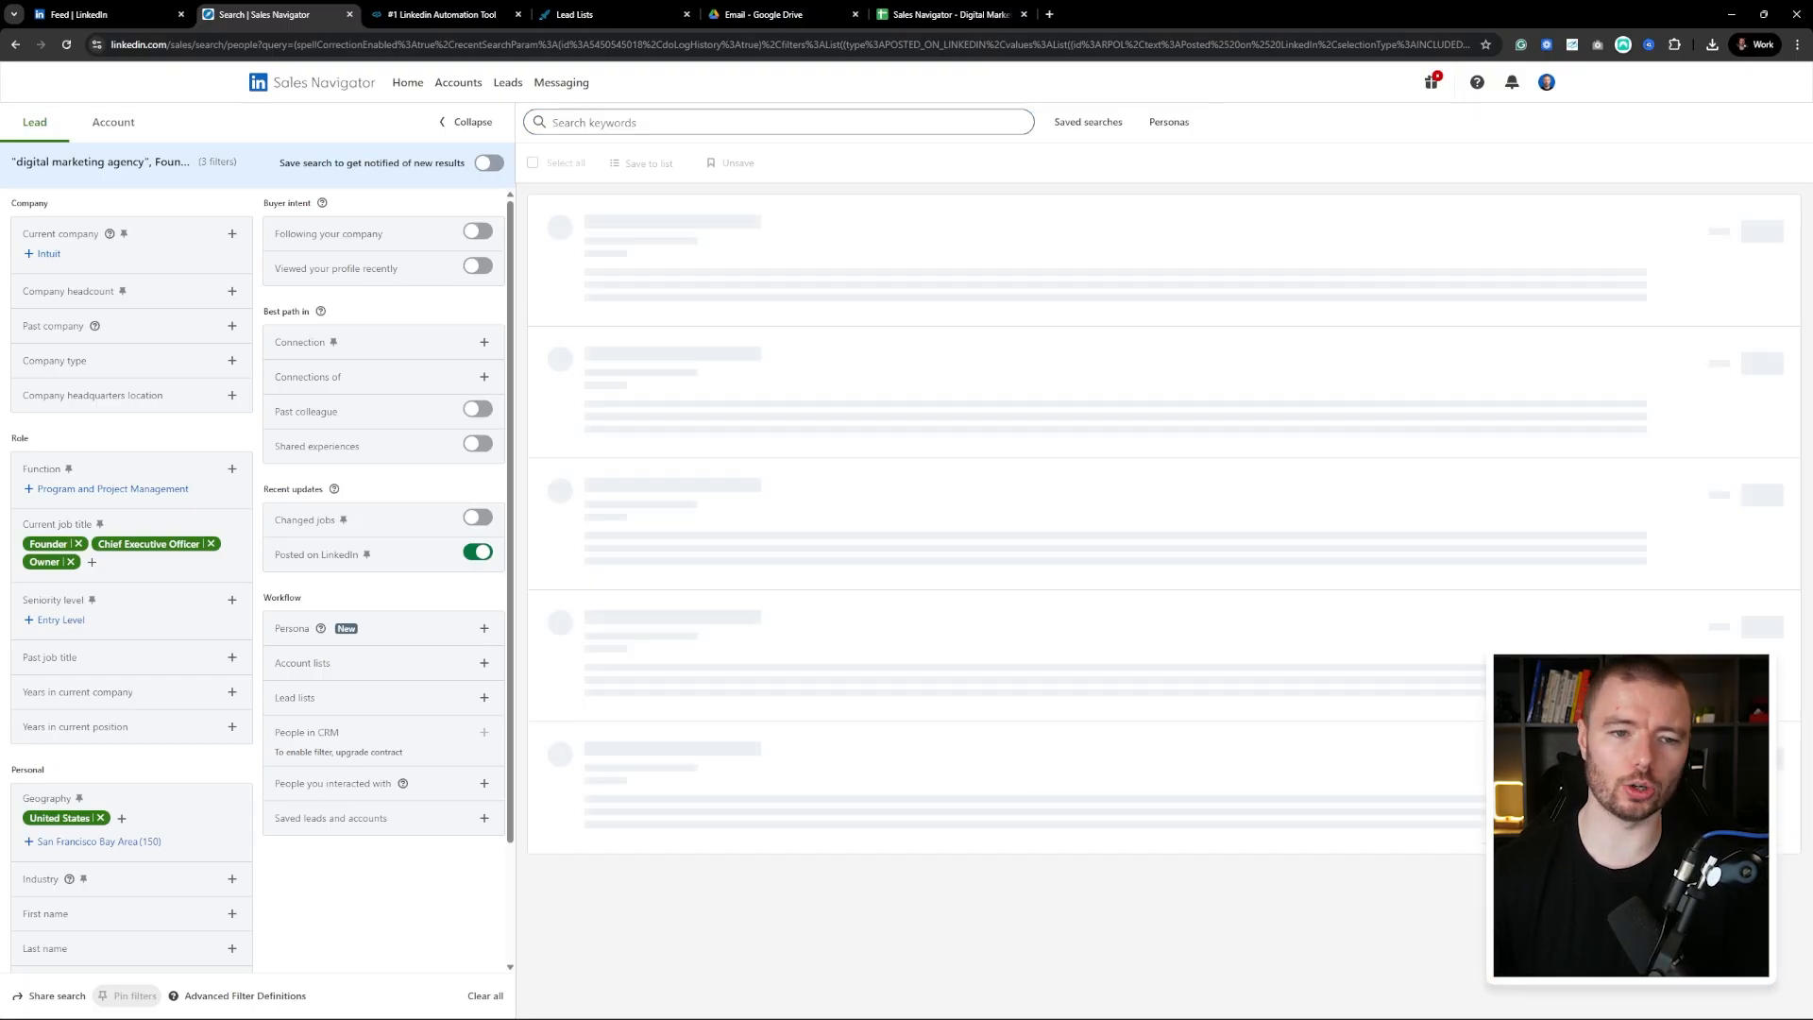
click(484, 342)
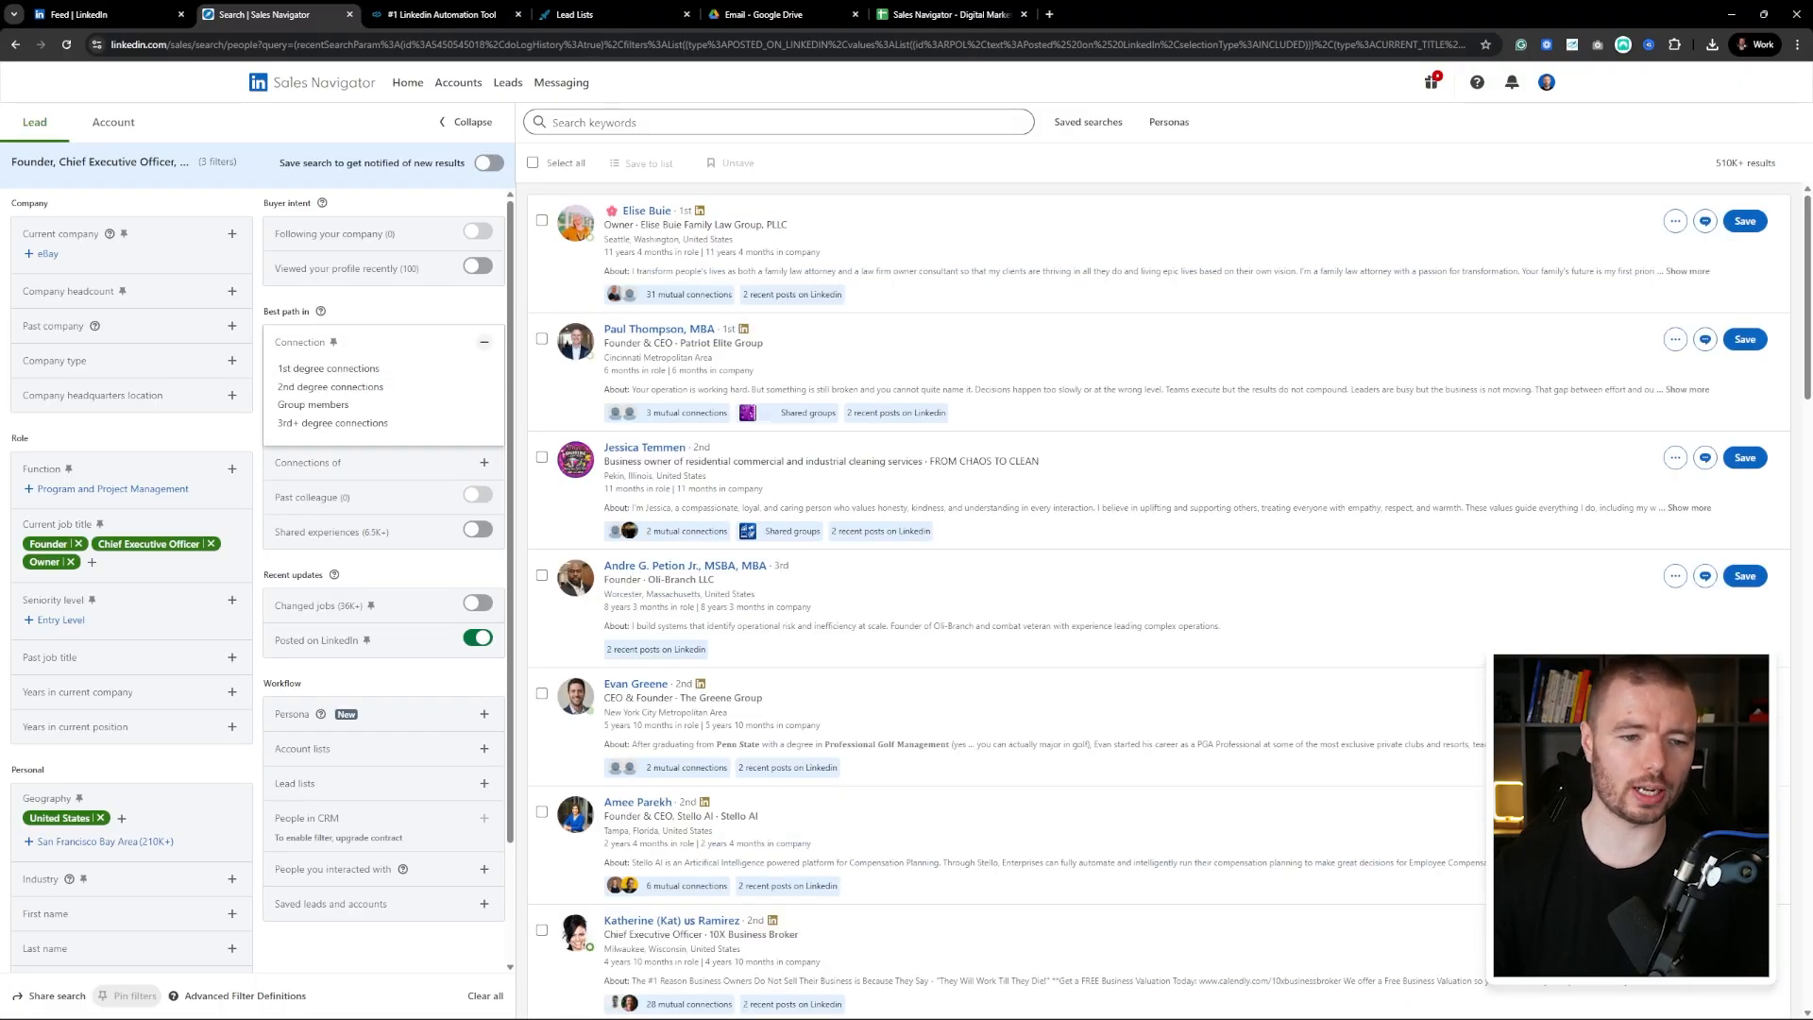
click(485, 341)
click(484, 376)
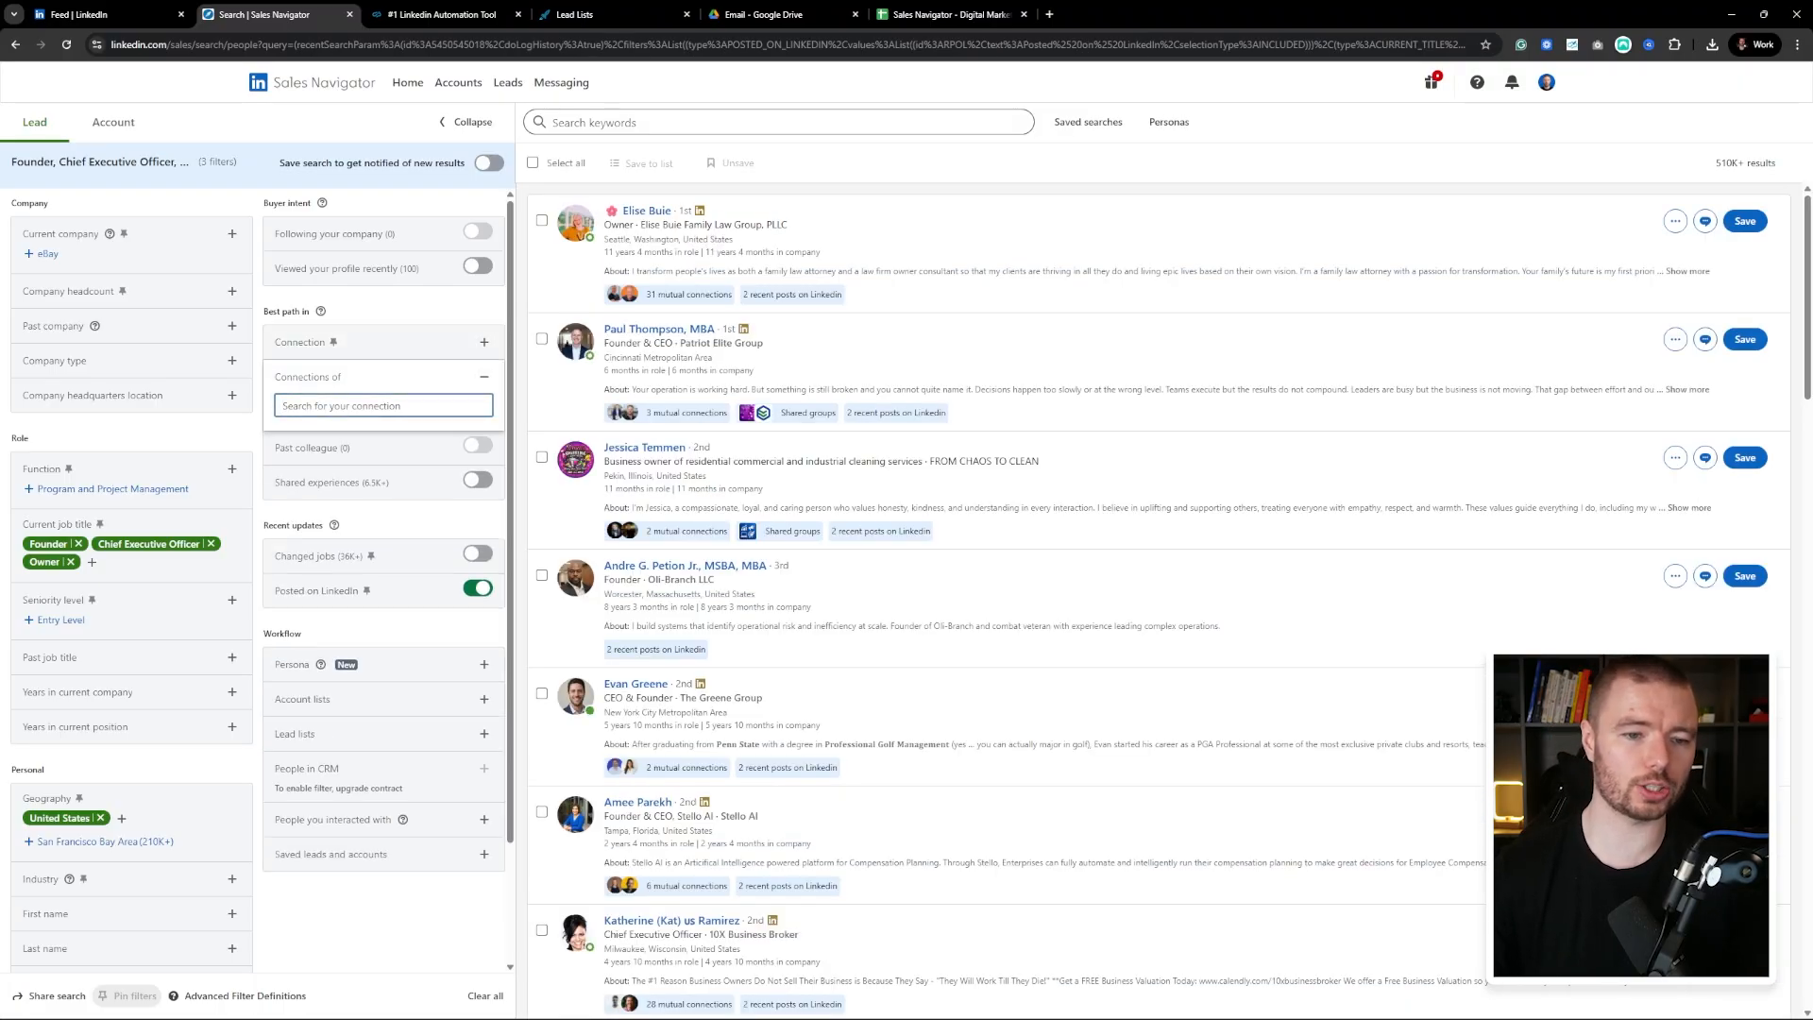
text(Jordan)
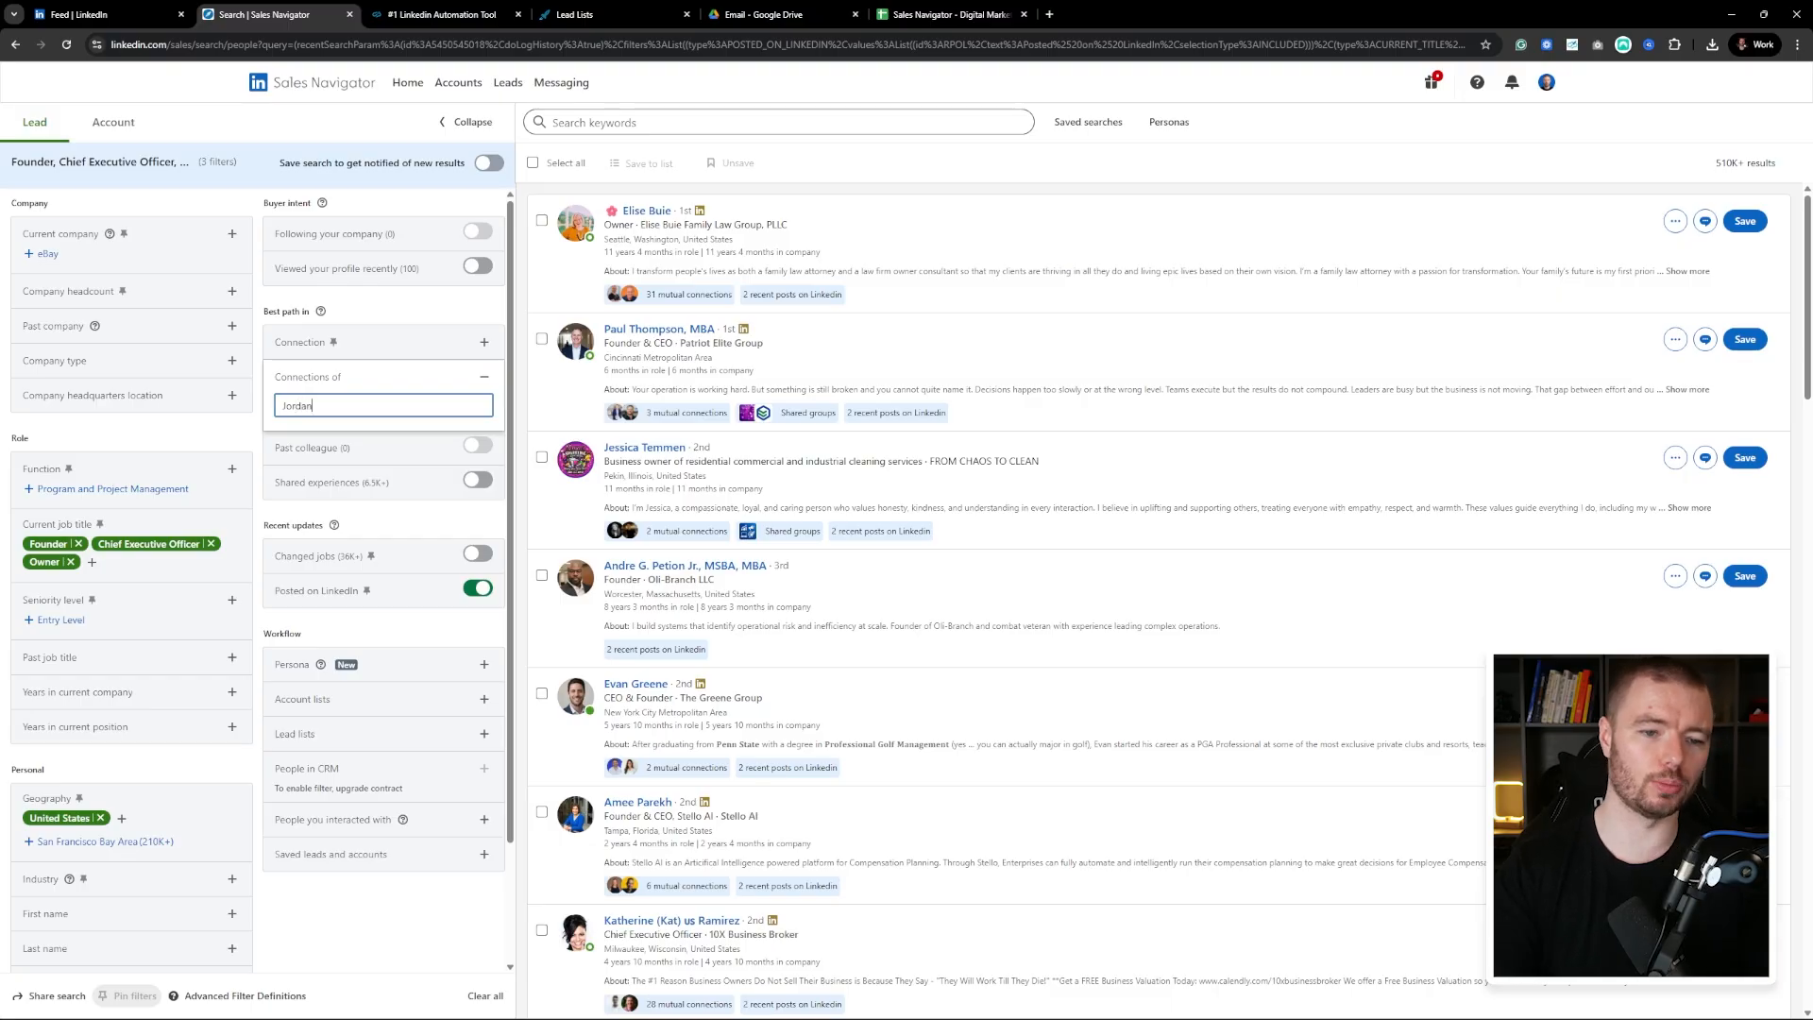
click(304, 431)
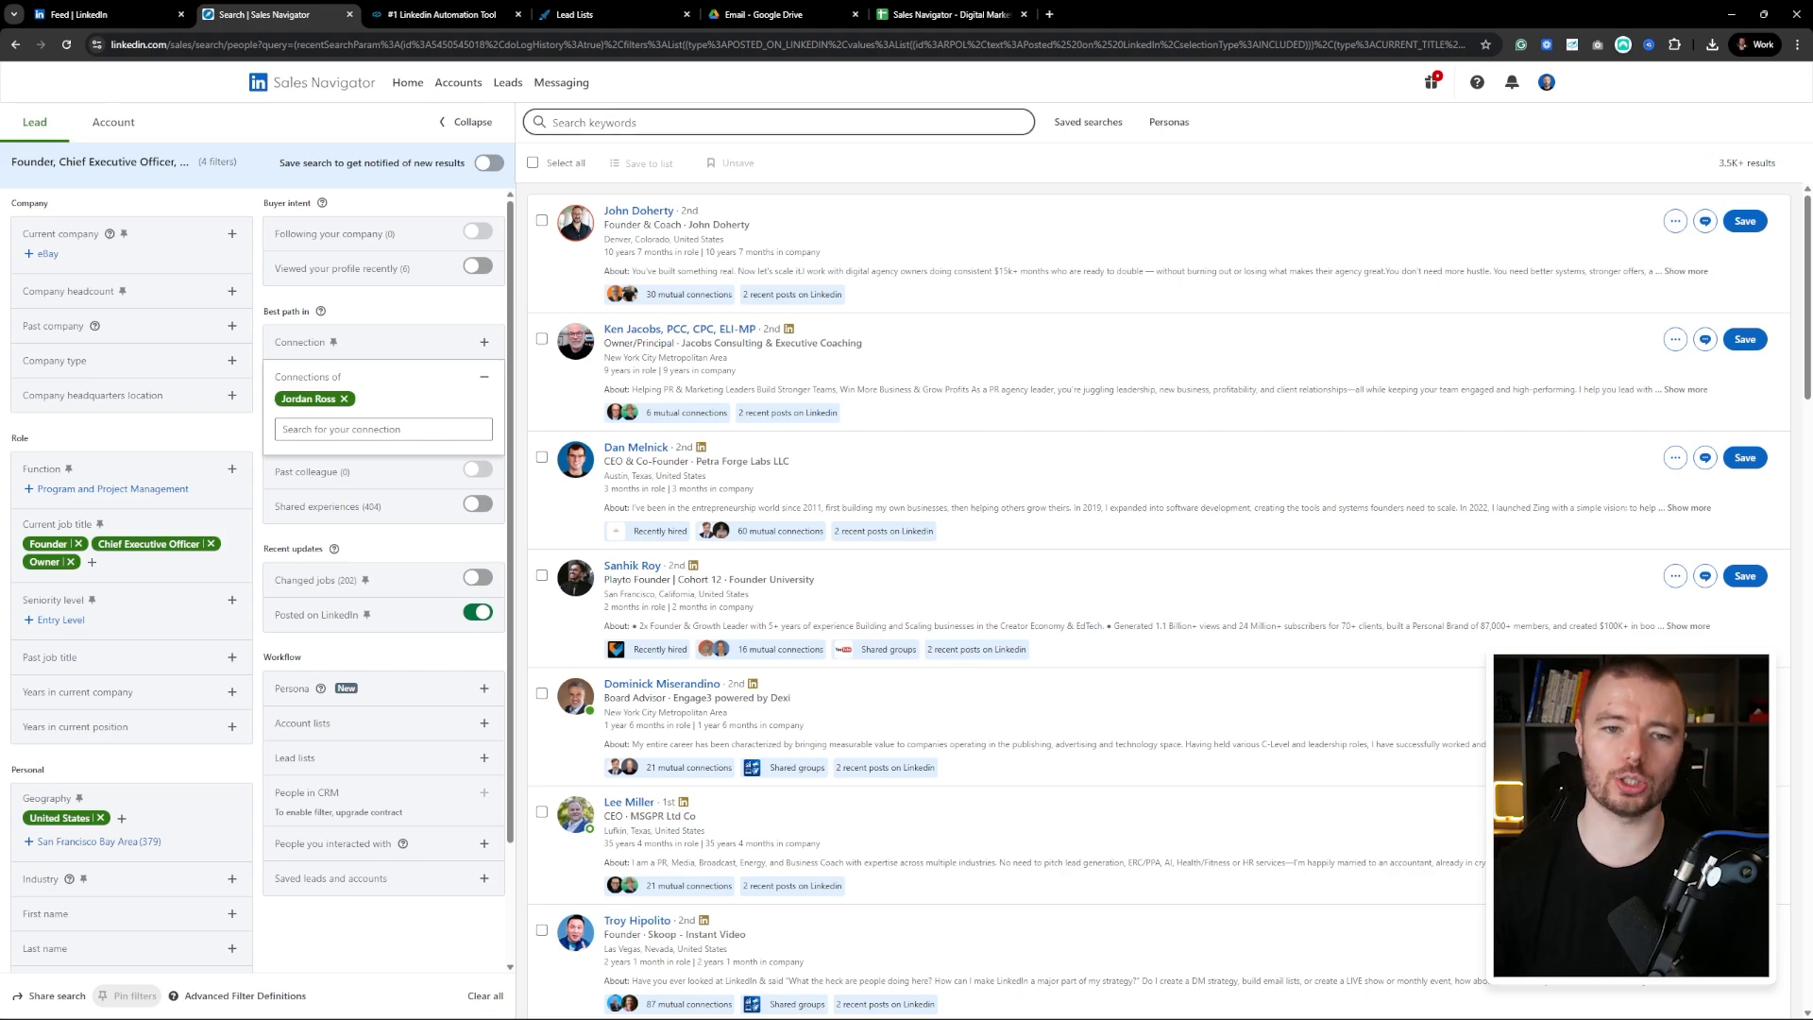
- Add the quoted keyword "agency" to the Sales Navigator lead search and run it
click(661, 122)
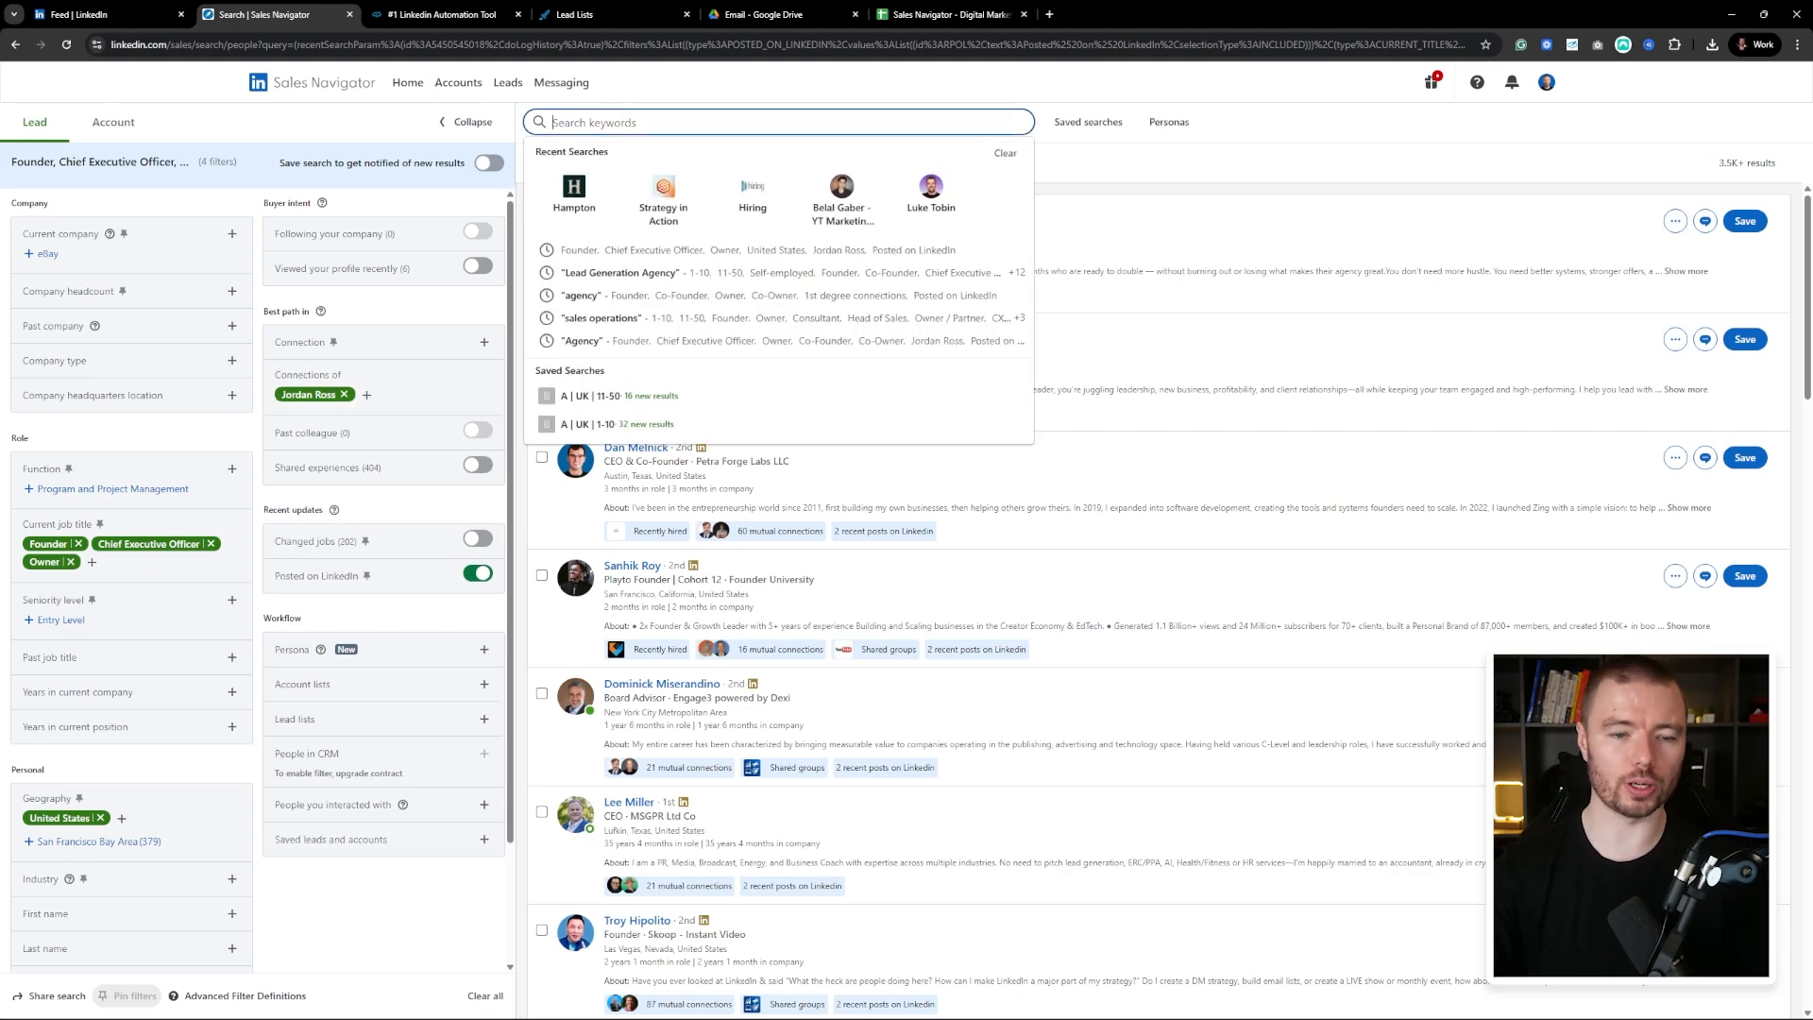
text("")
text(agency)
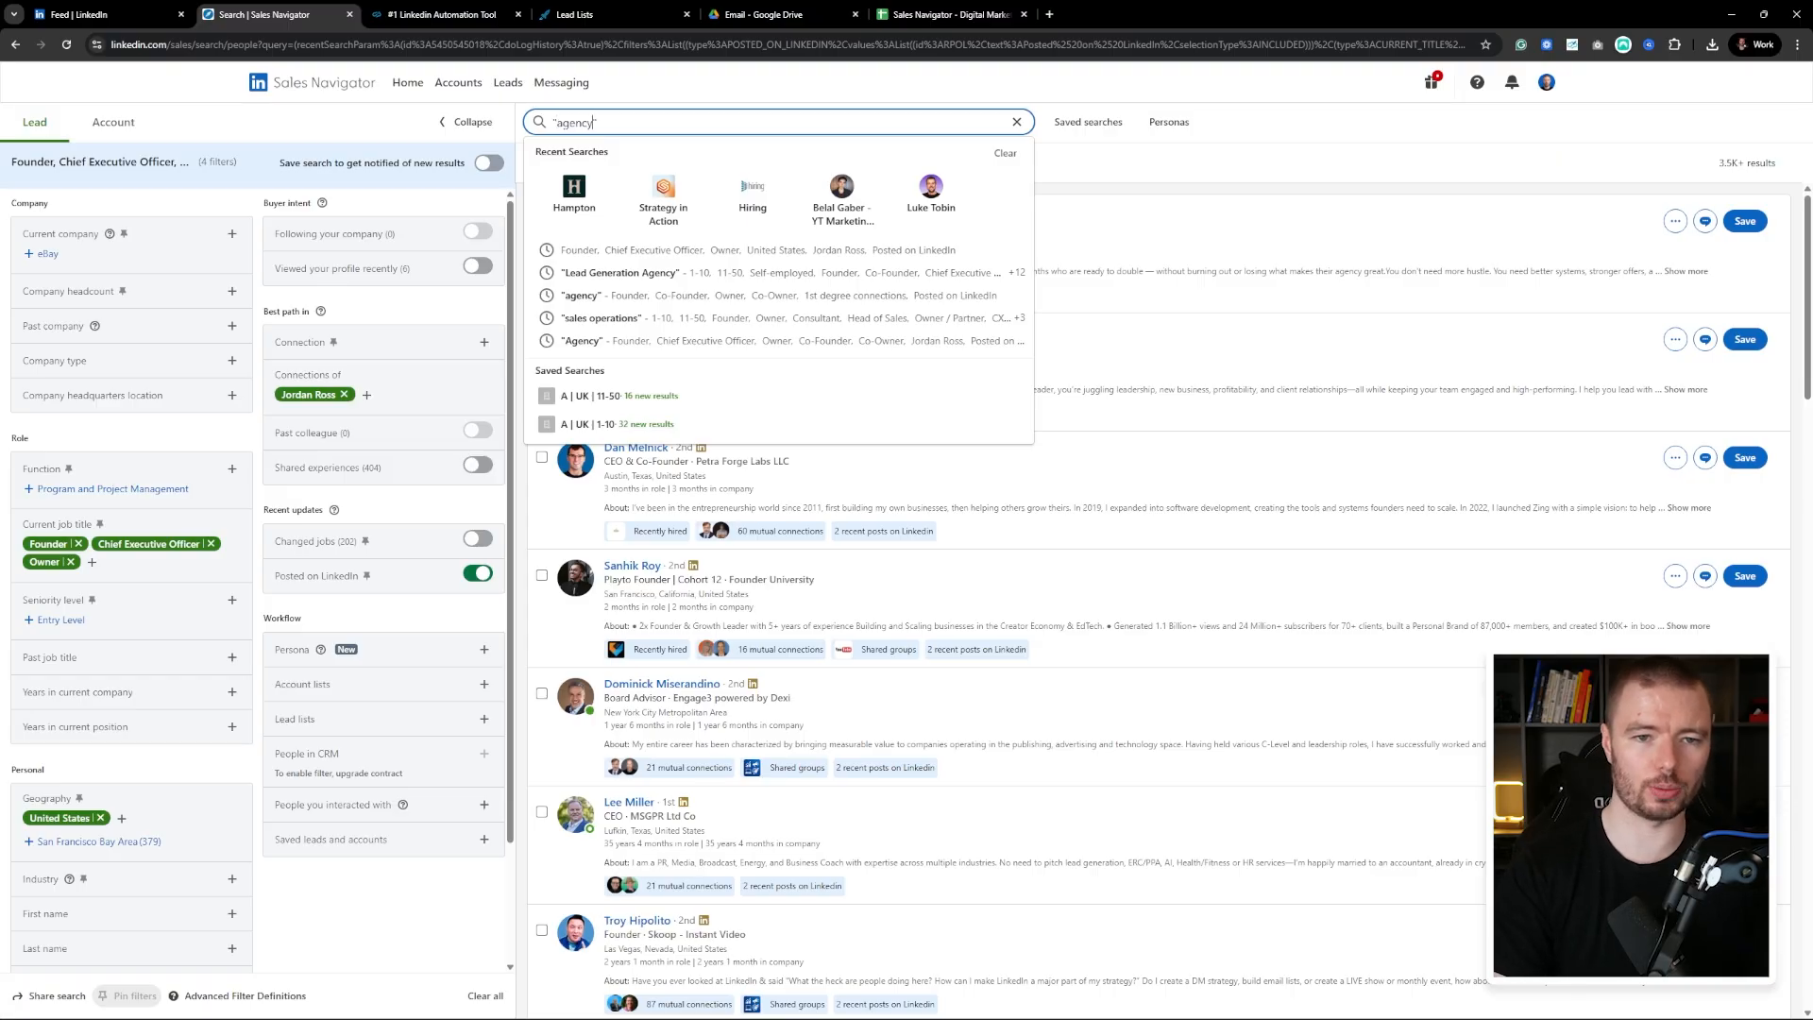
key(Return)
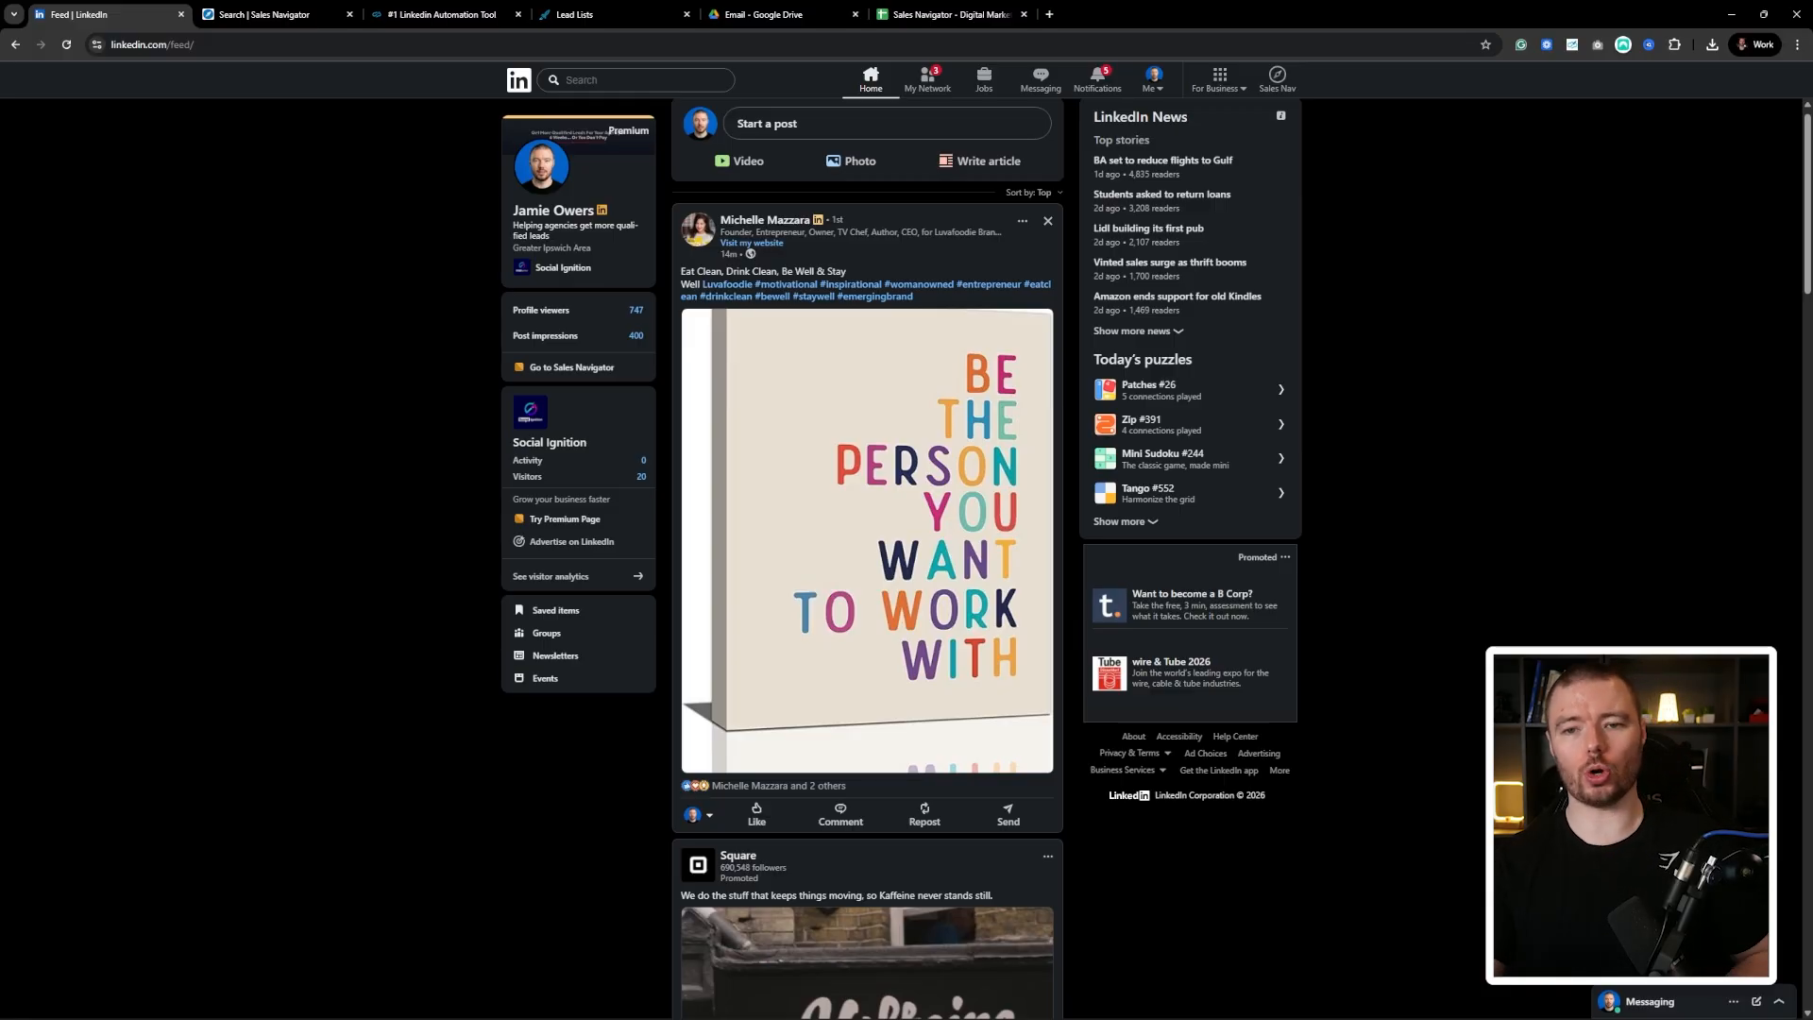
- Switch to the regular LinkedIn site and search it for "Agency"
click(635, 80)
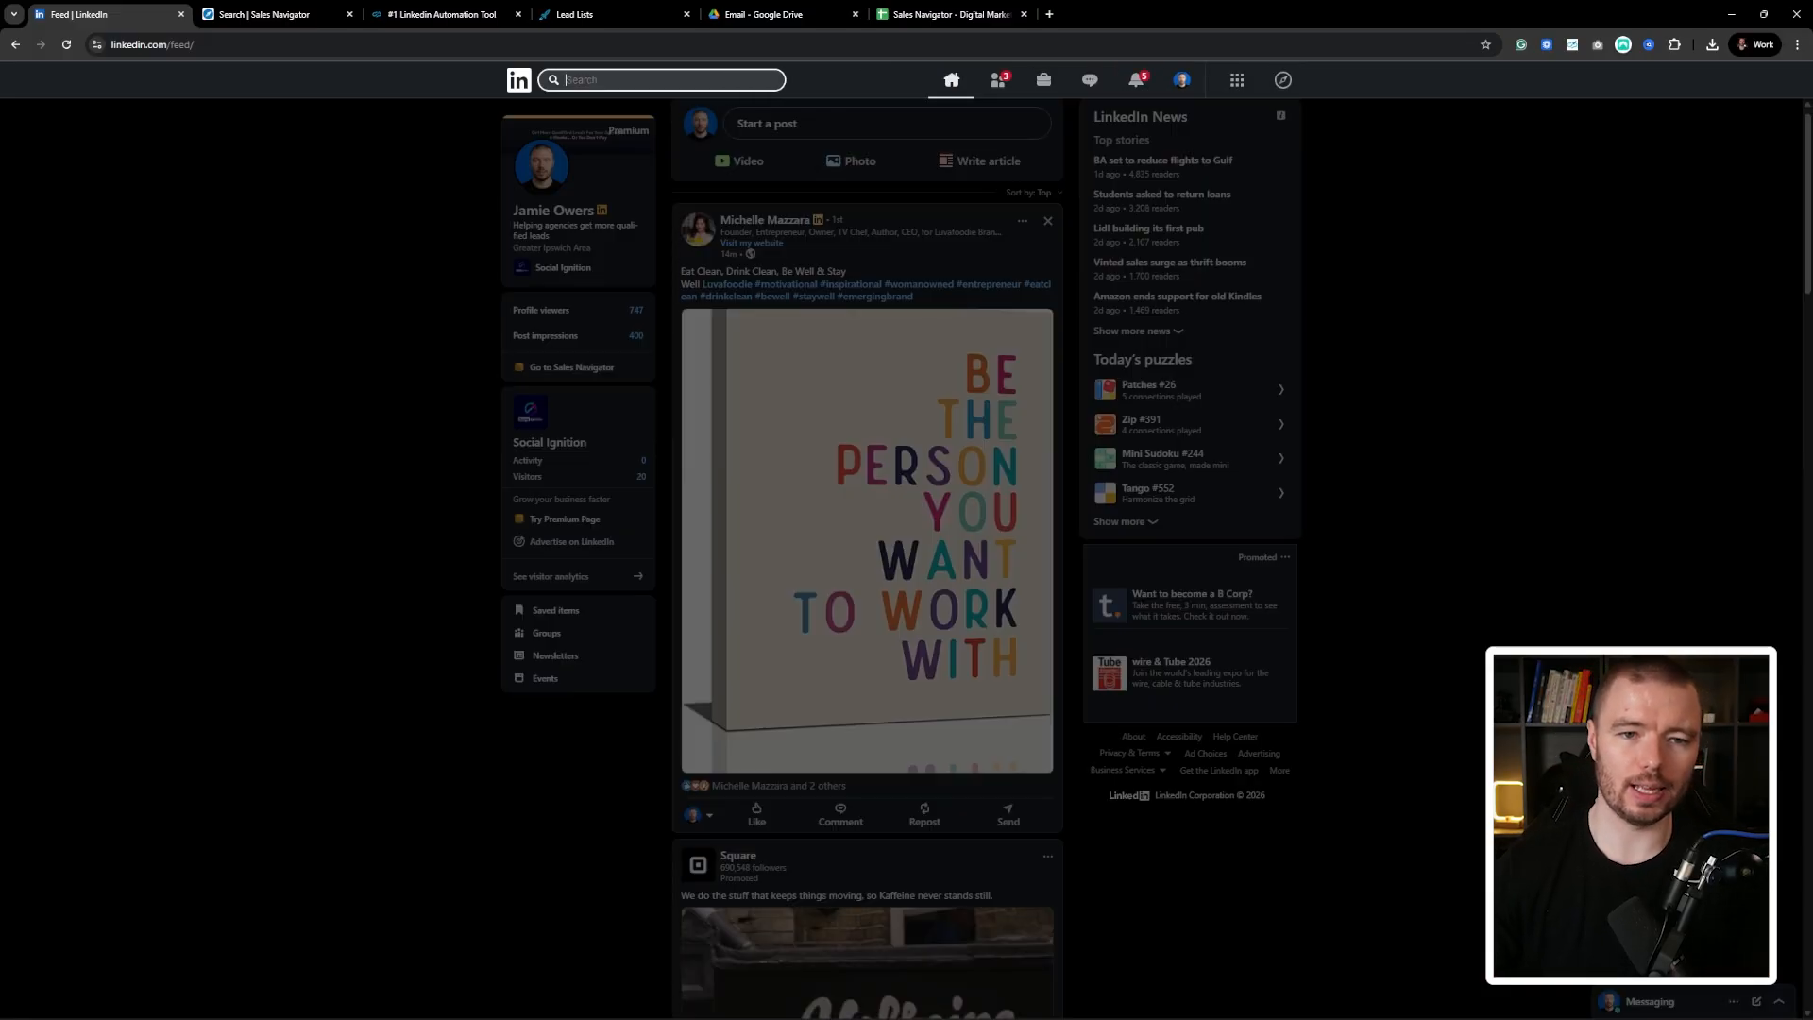
text(Agnecuy)
key(BackSpace)
key(BackSpace)
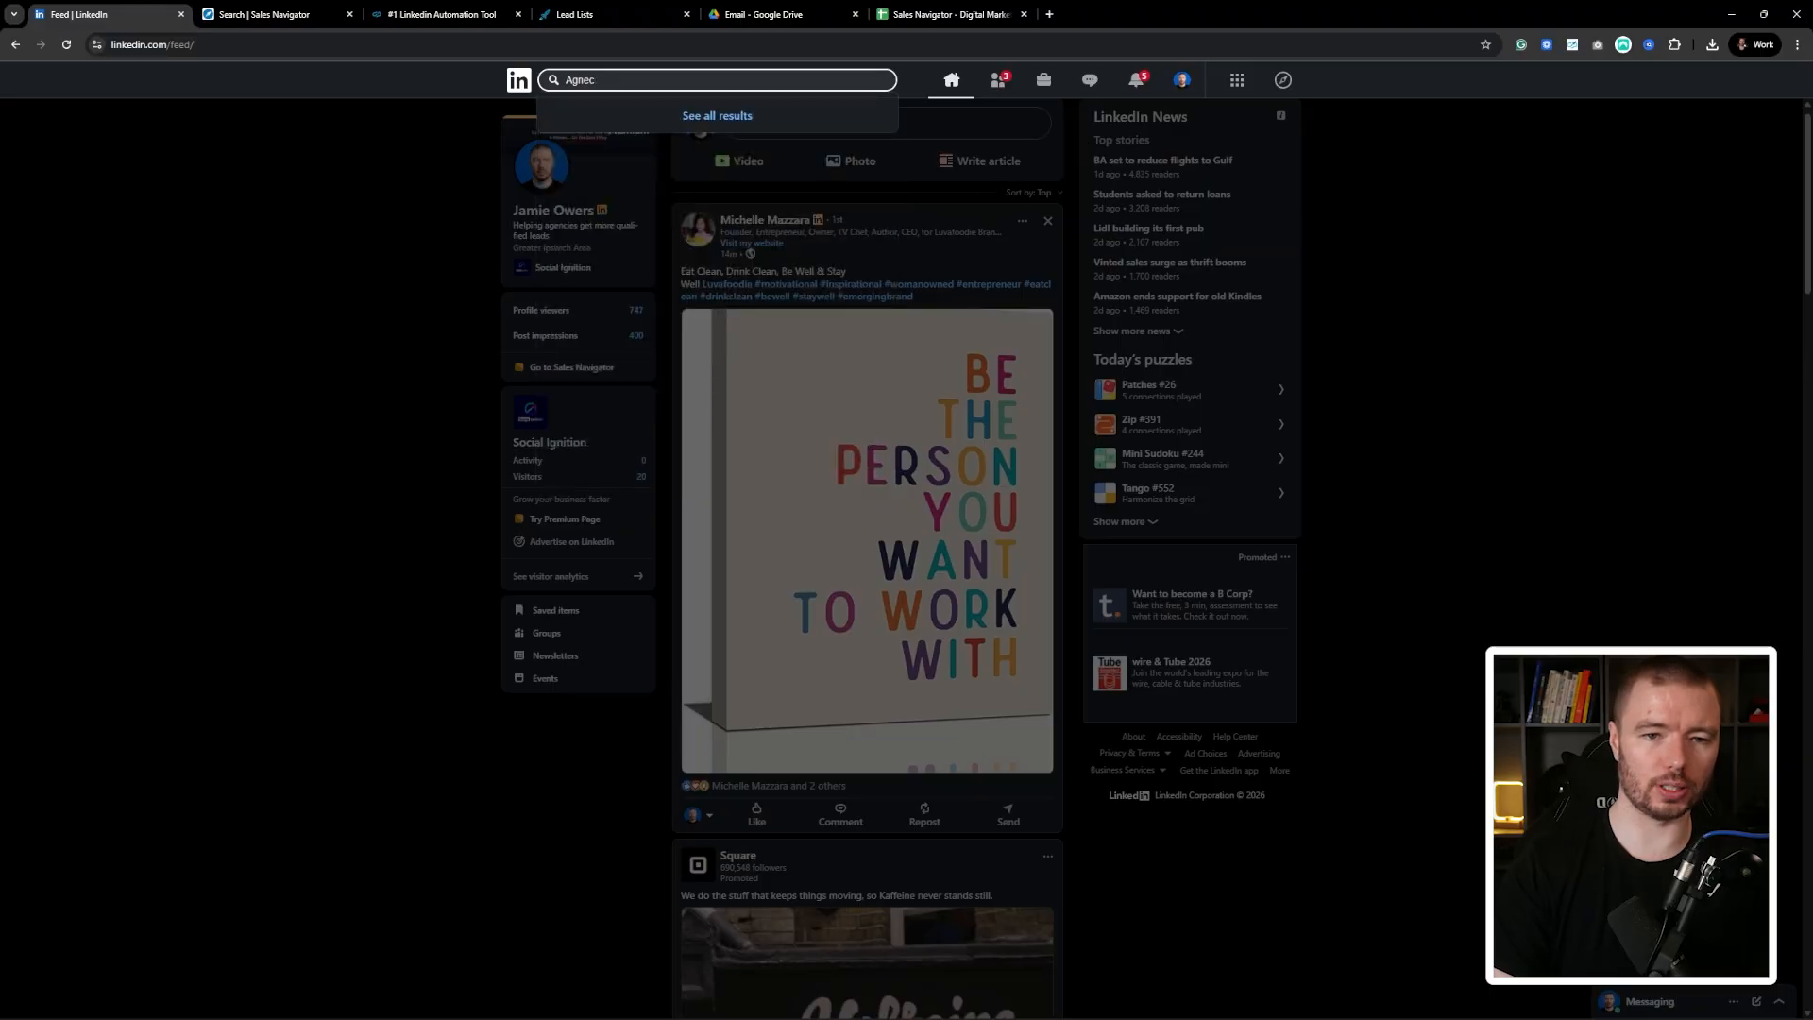
text(y)
key(Return)
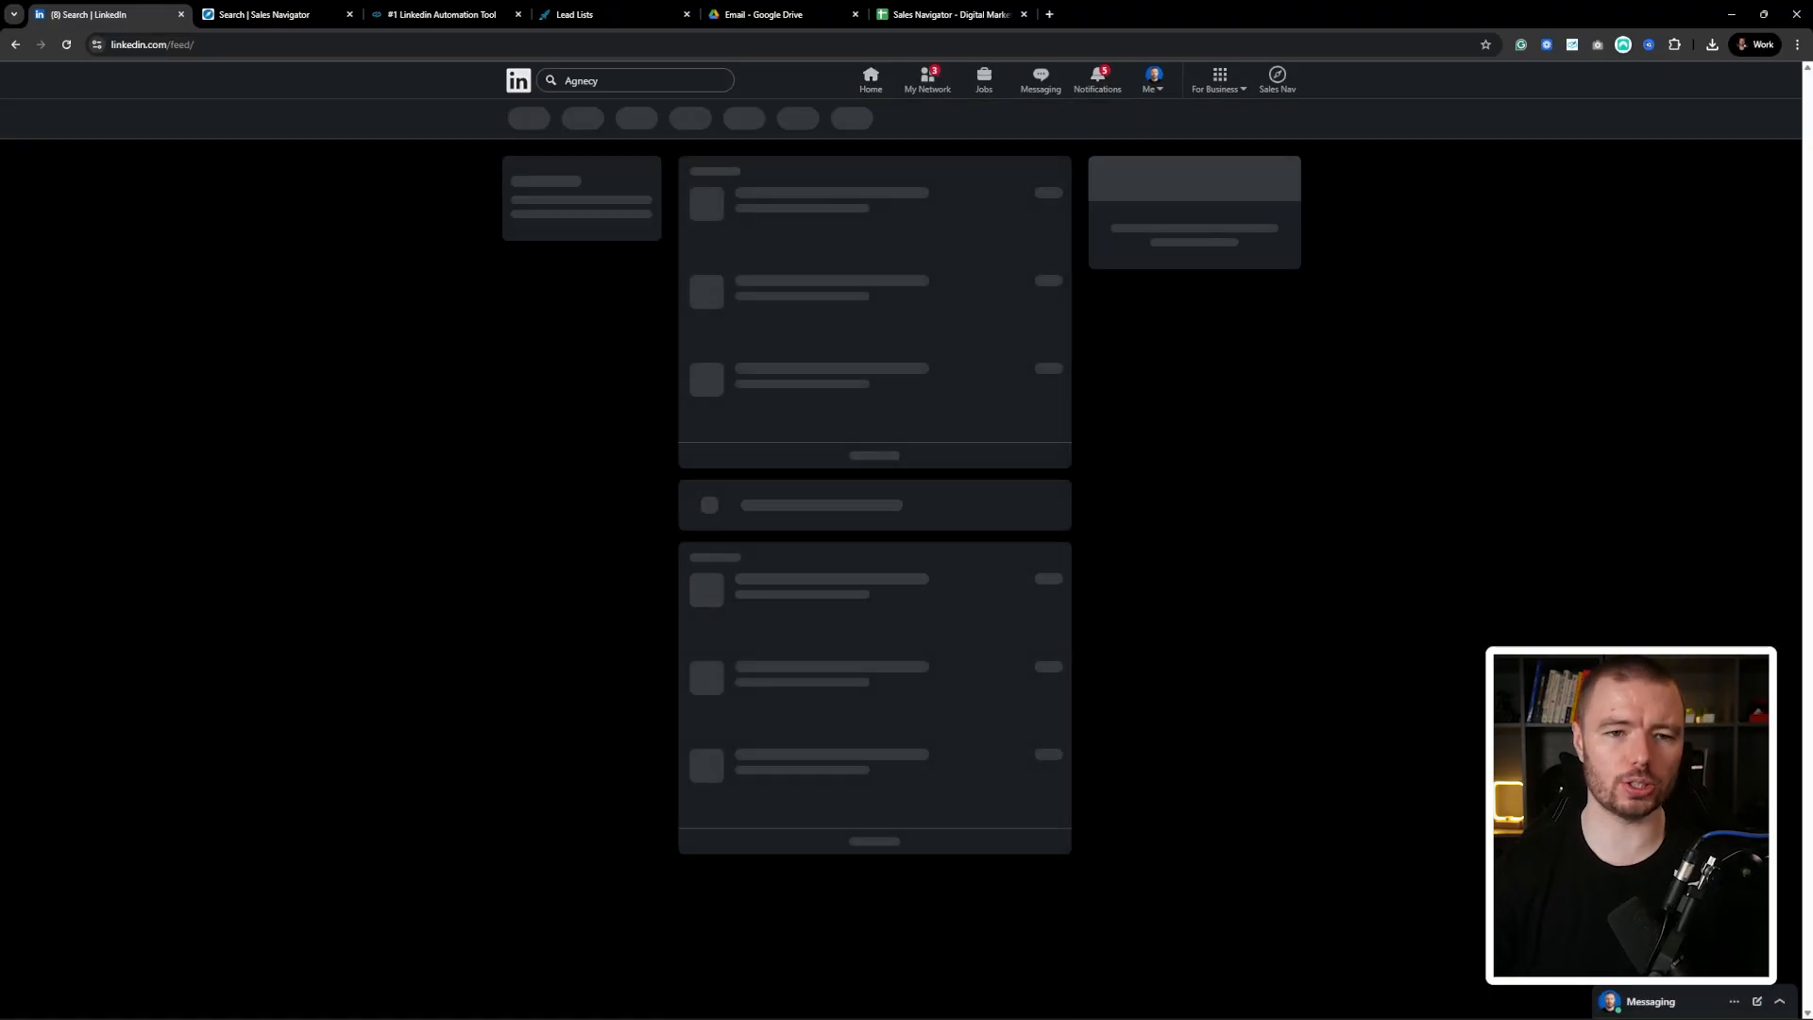
key(BackSpace)
key(BackSpace)
key(BackSpace)
key(BackSpace)
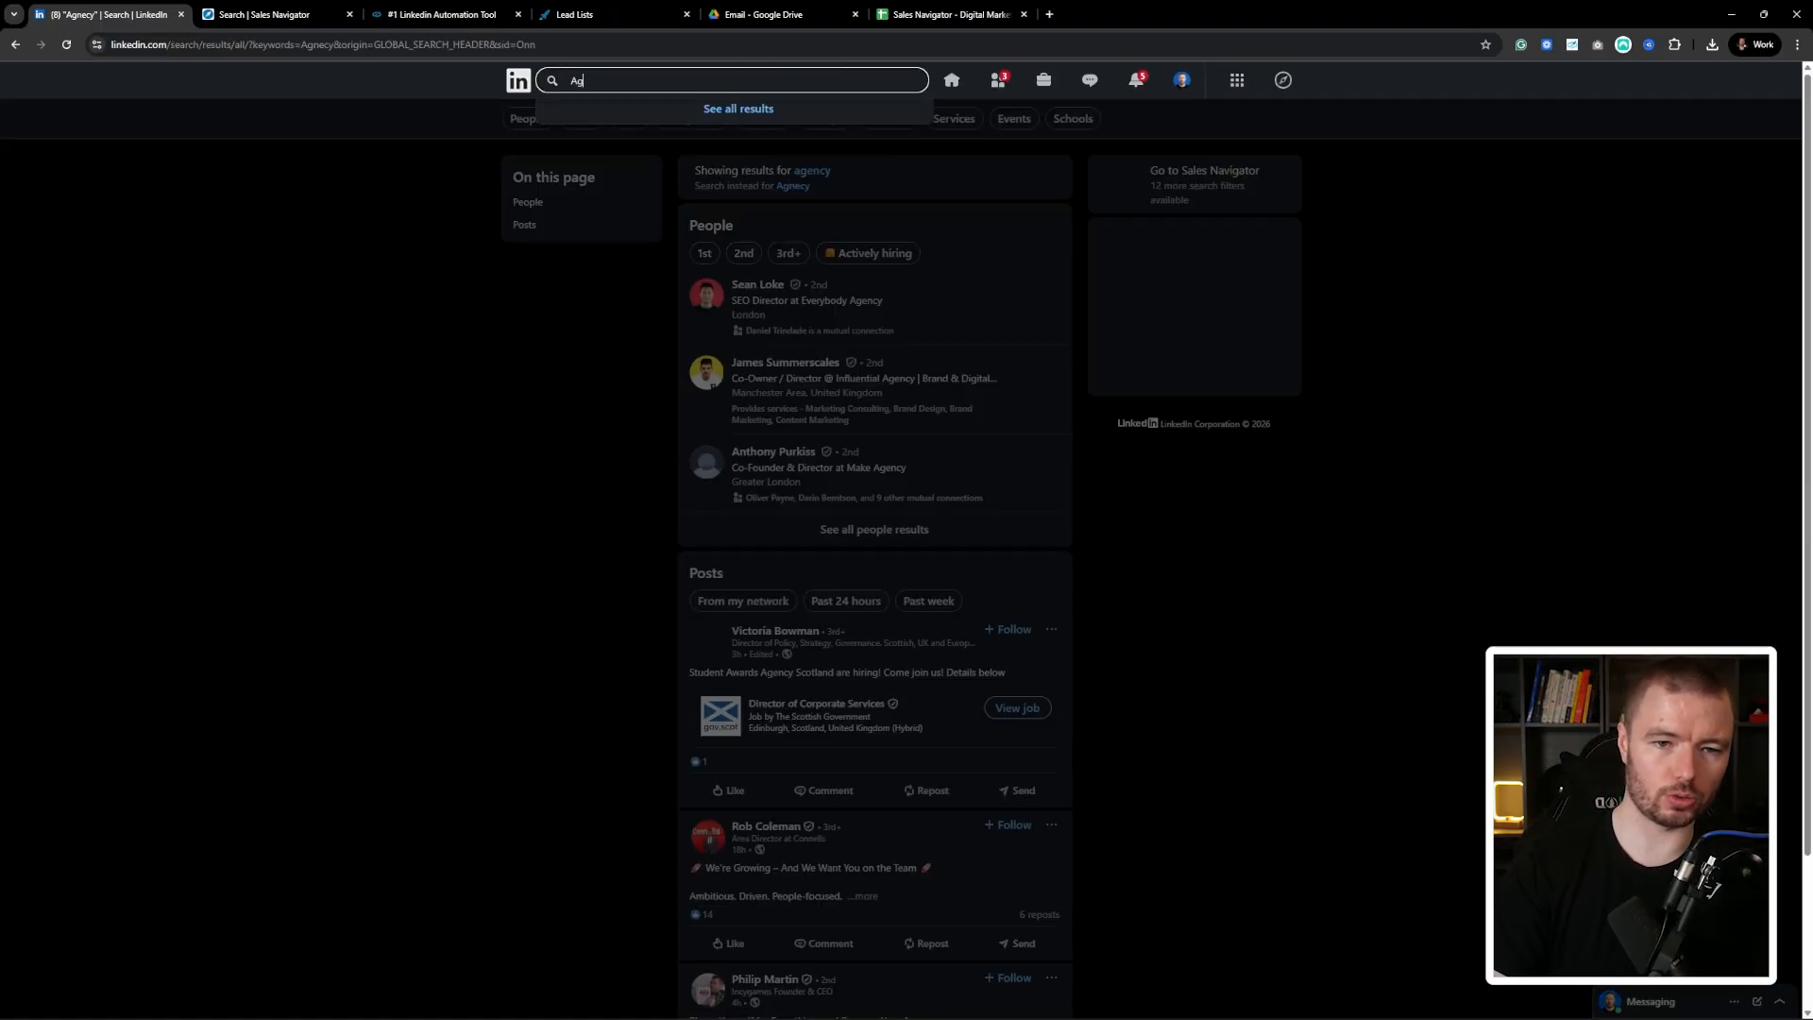
text(ency)
key(Return)
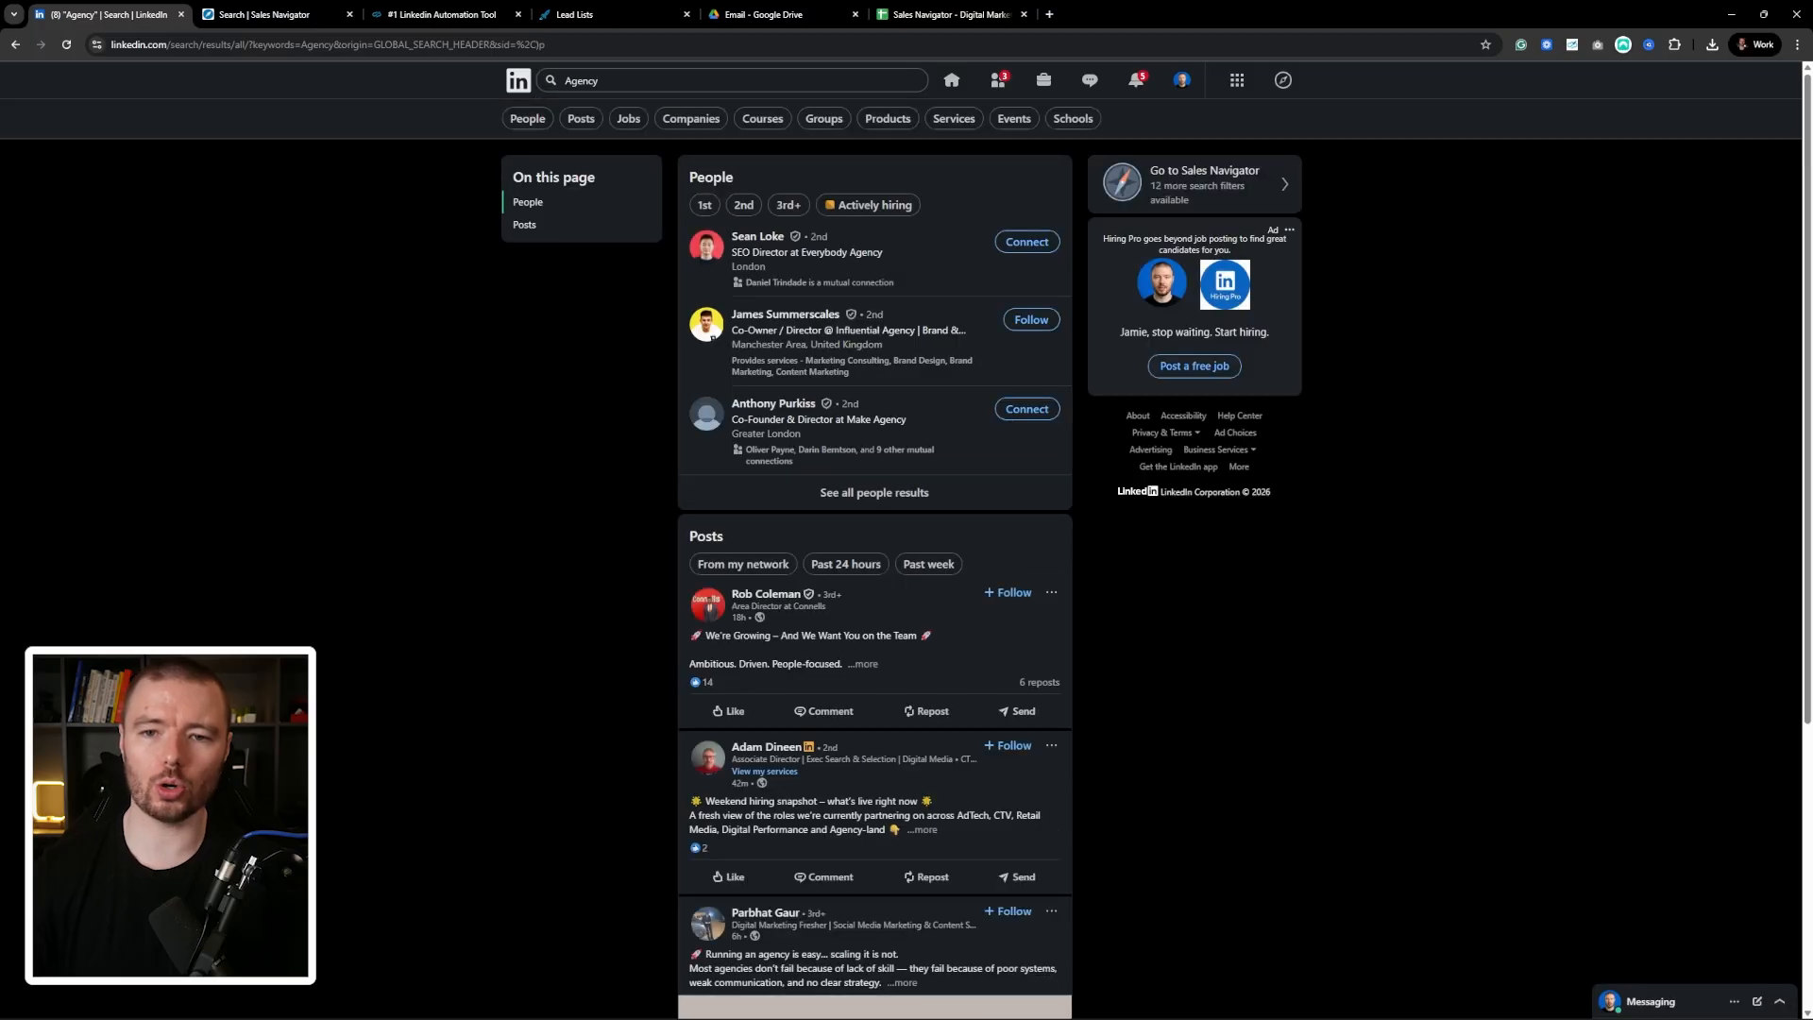
- Restrict the search to people and add Dan Martell as the creator in the Followers of filter
click(1146, 119)
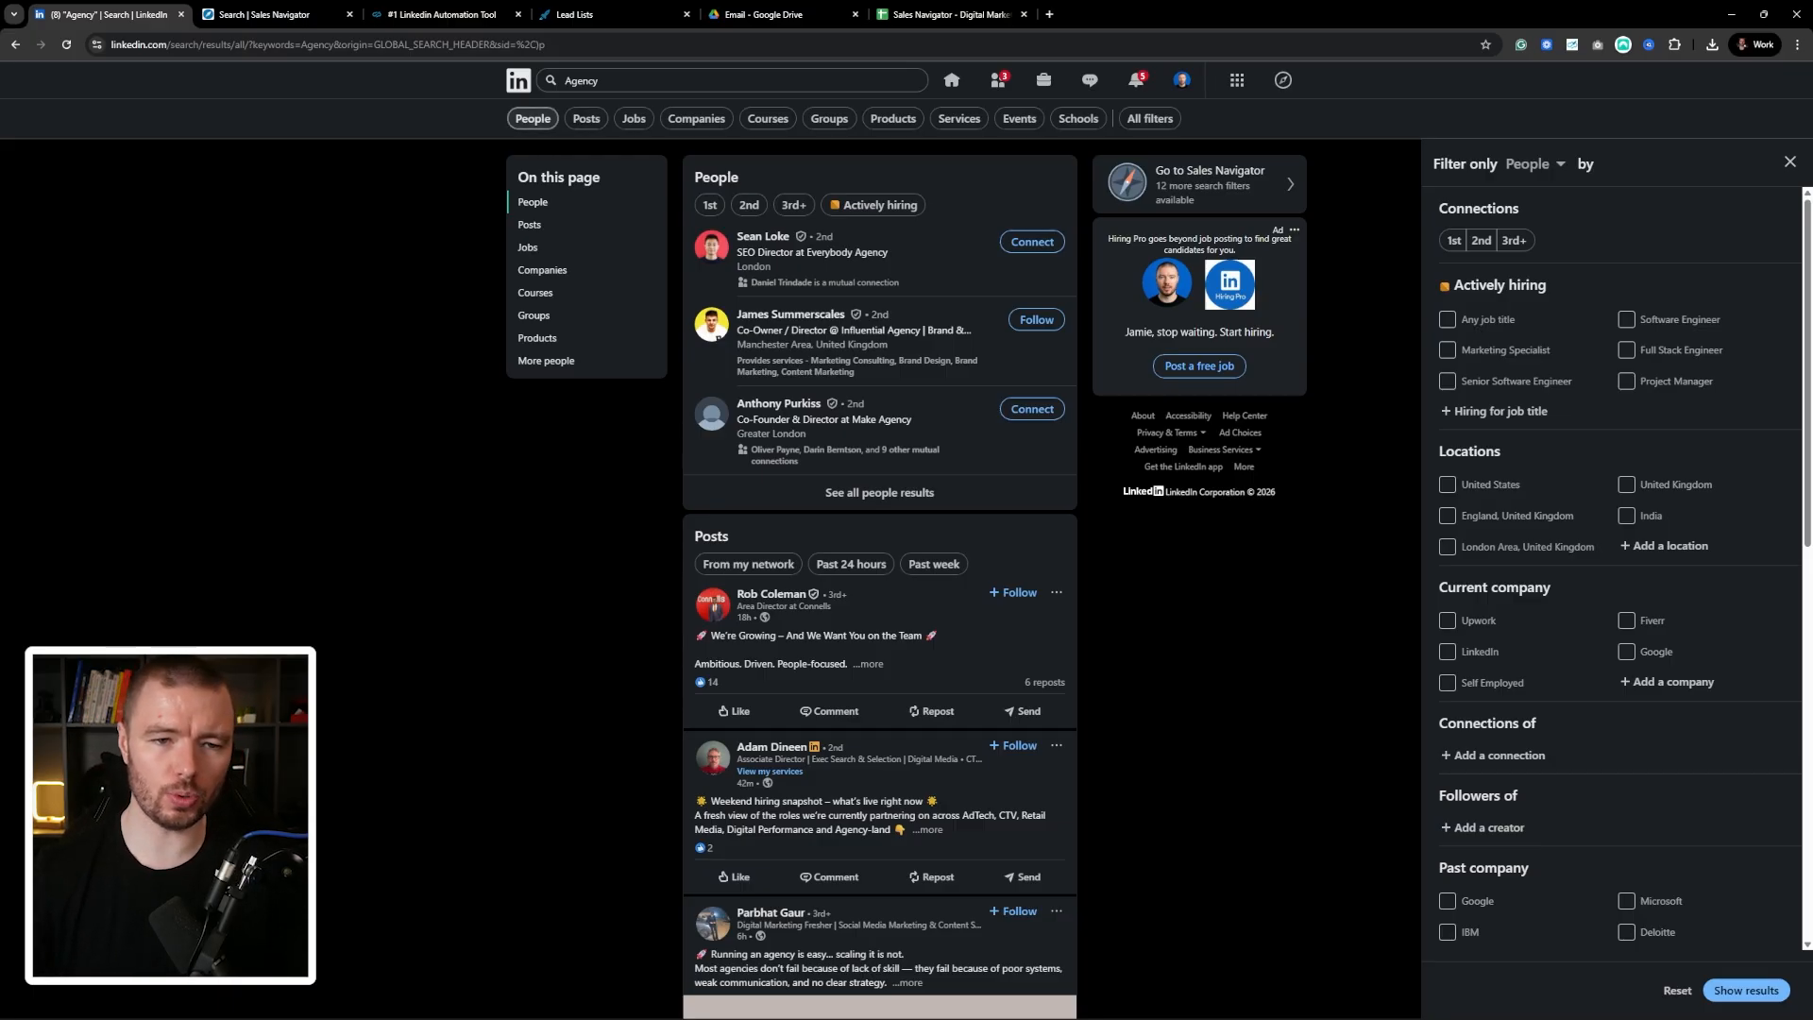
click(532, 119)
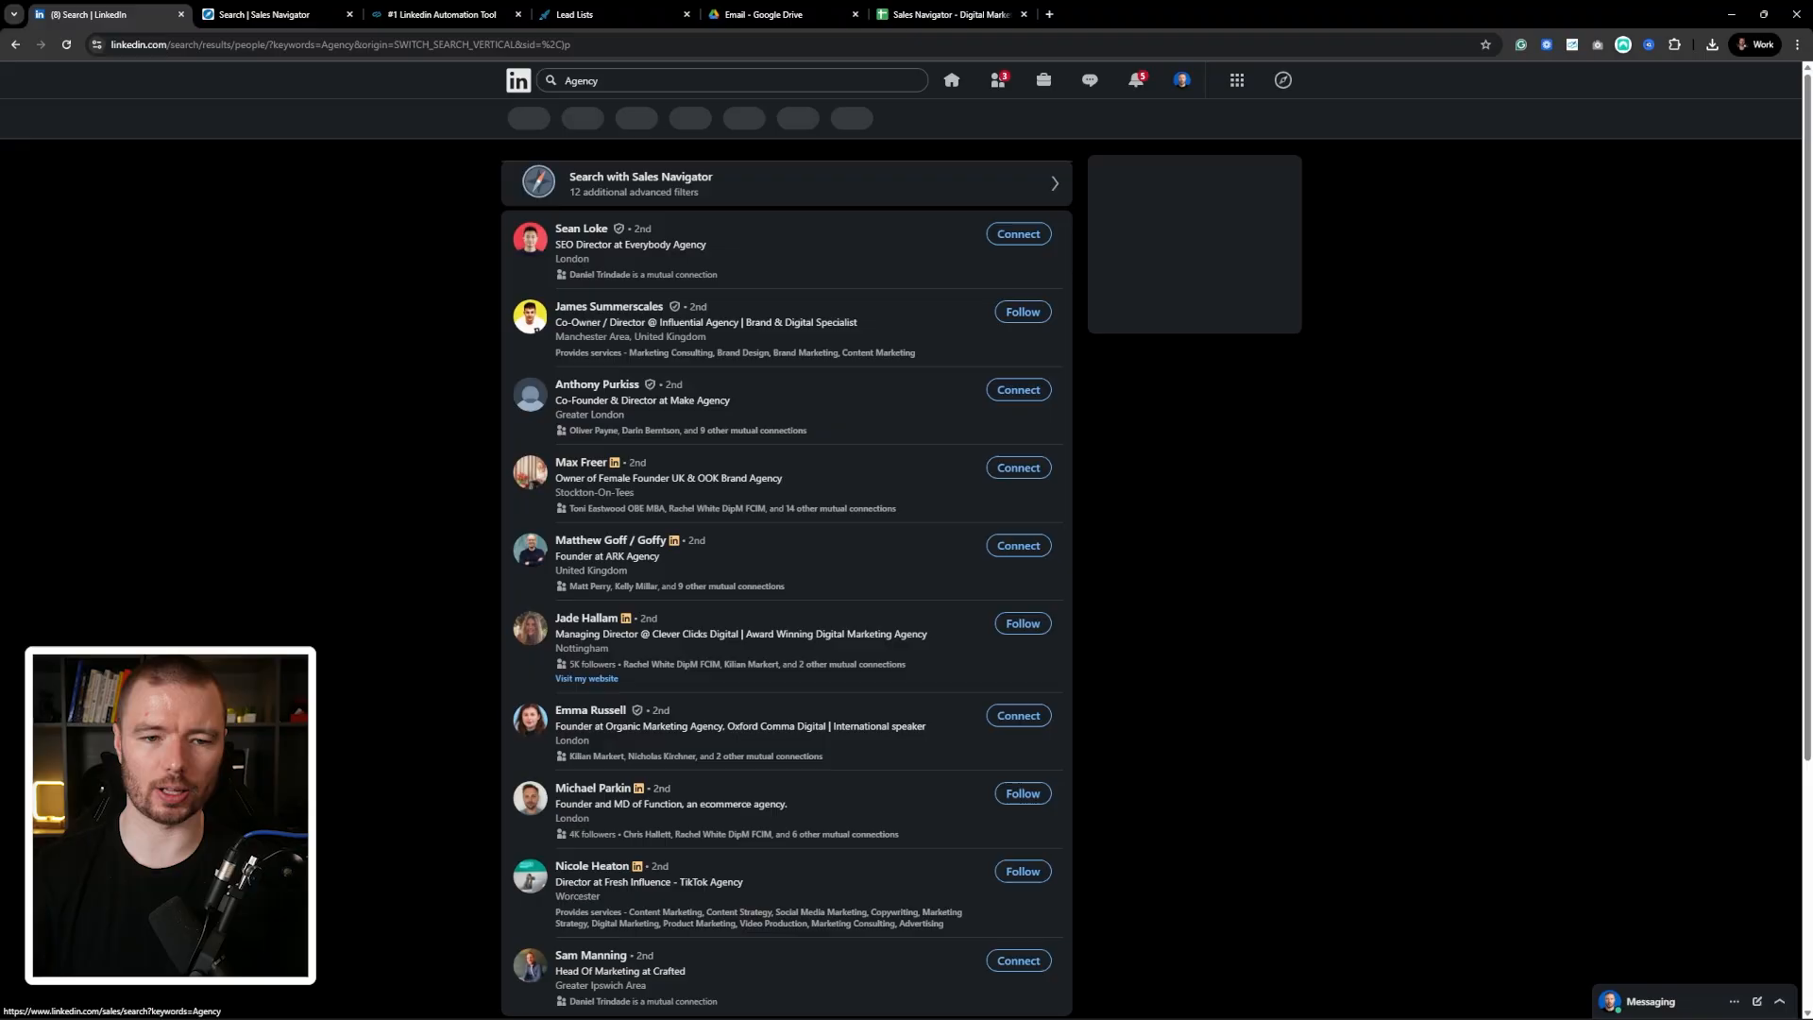
click(1056, 119)
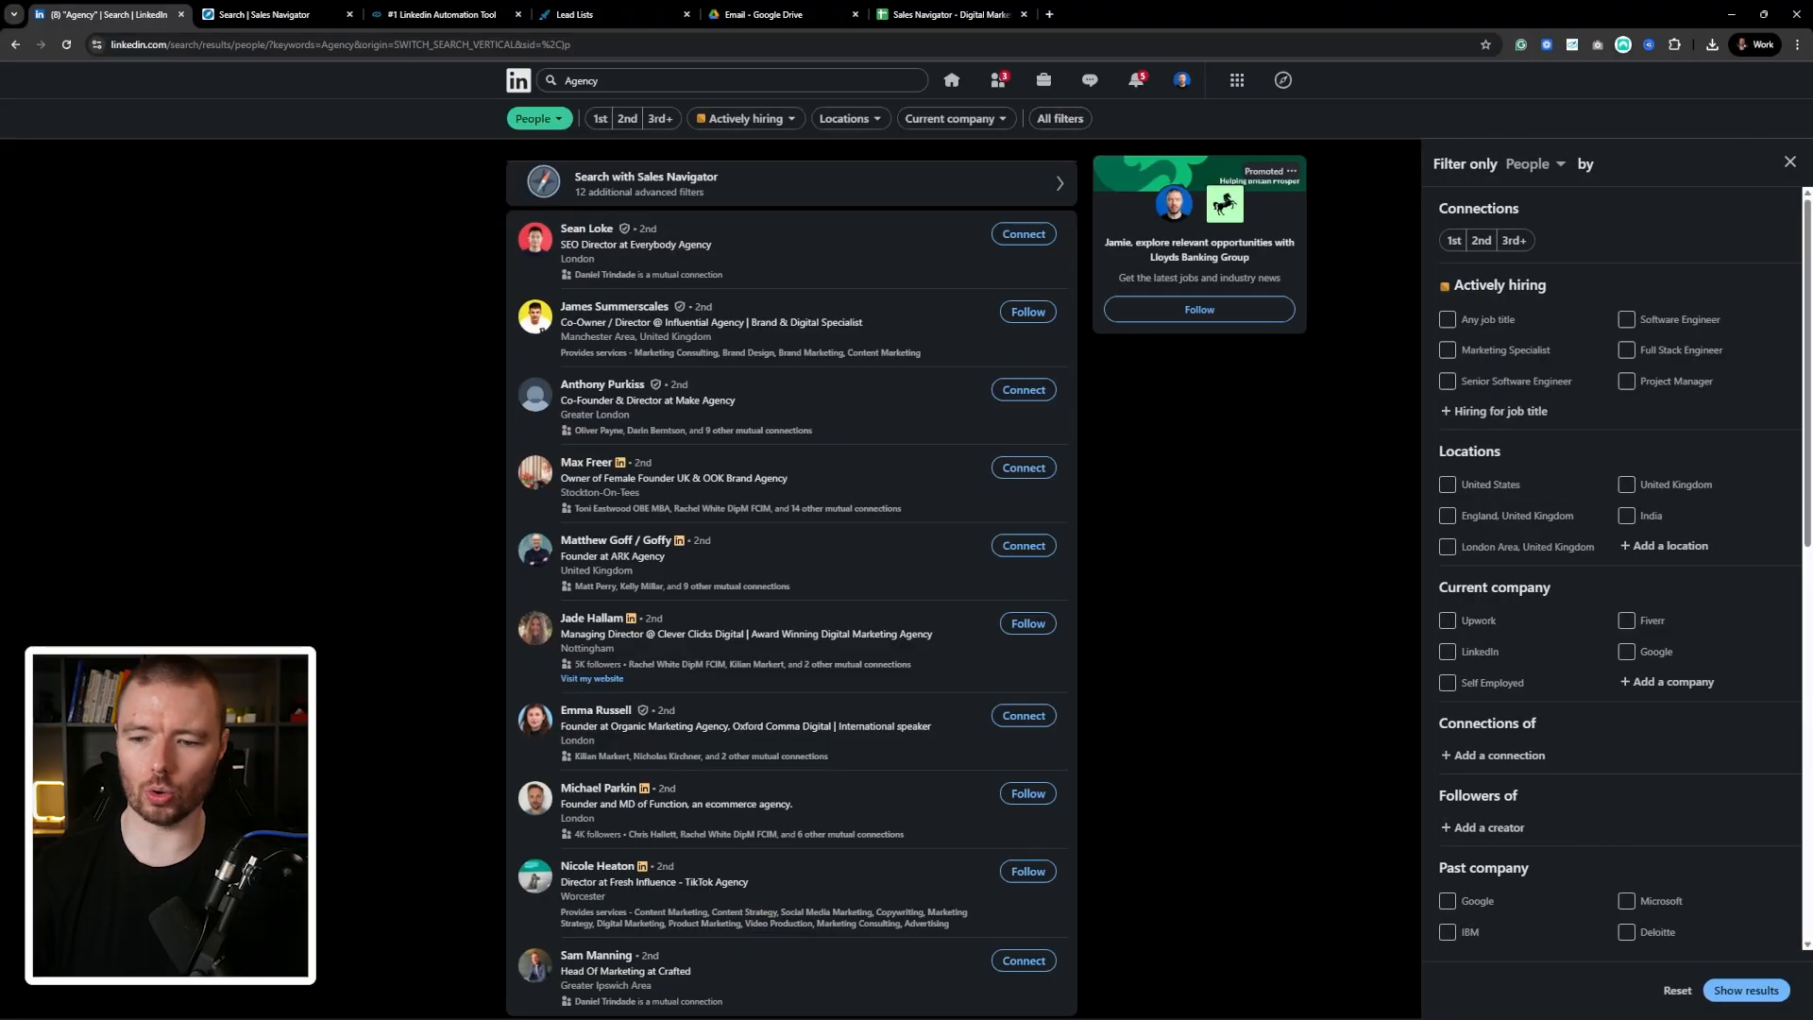
scroll(1614, 567, down, 3)
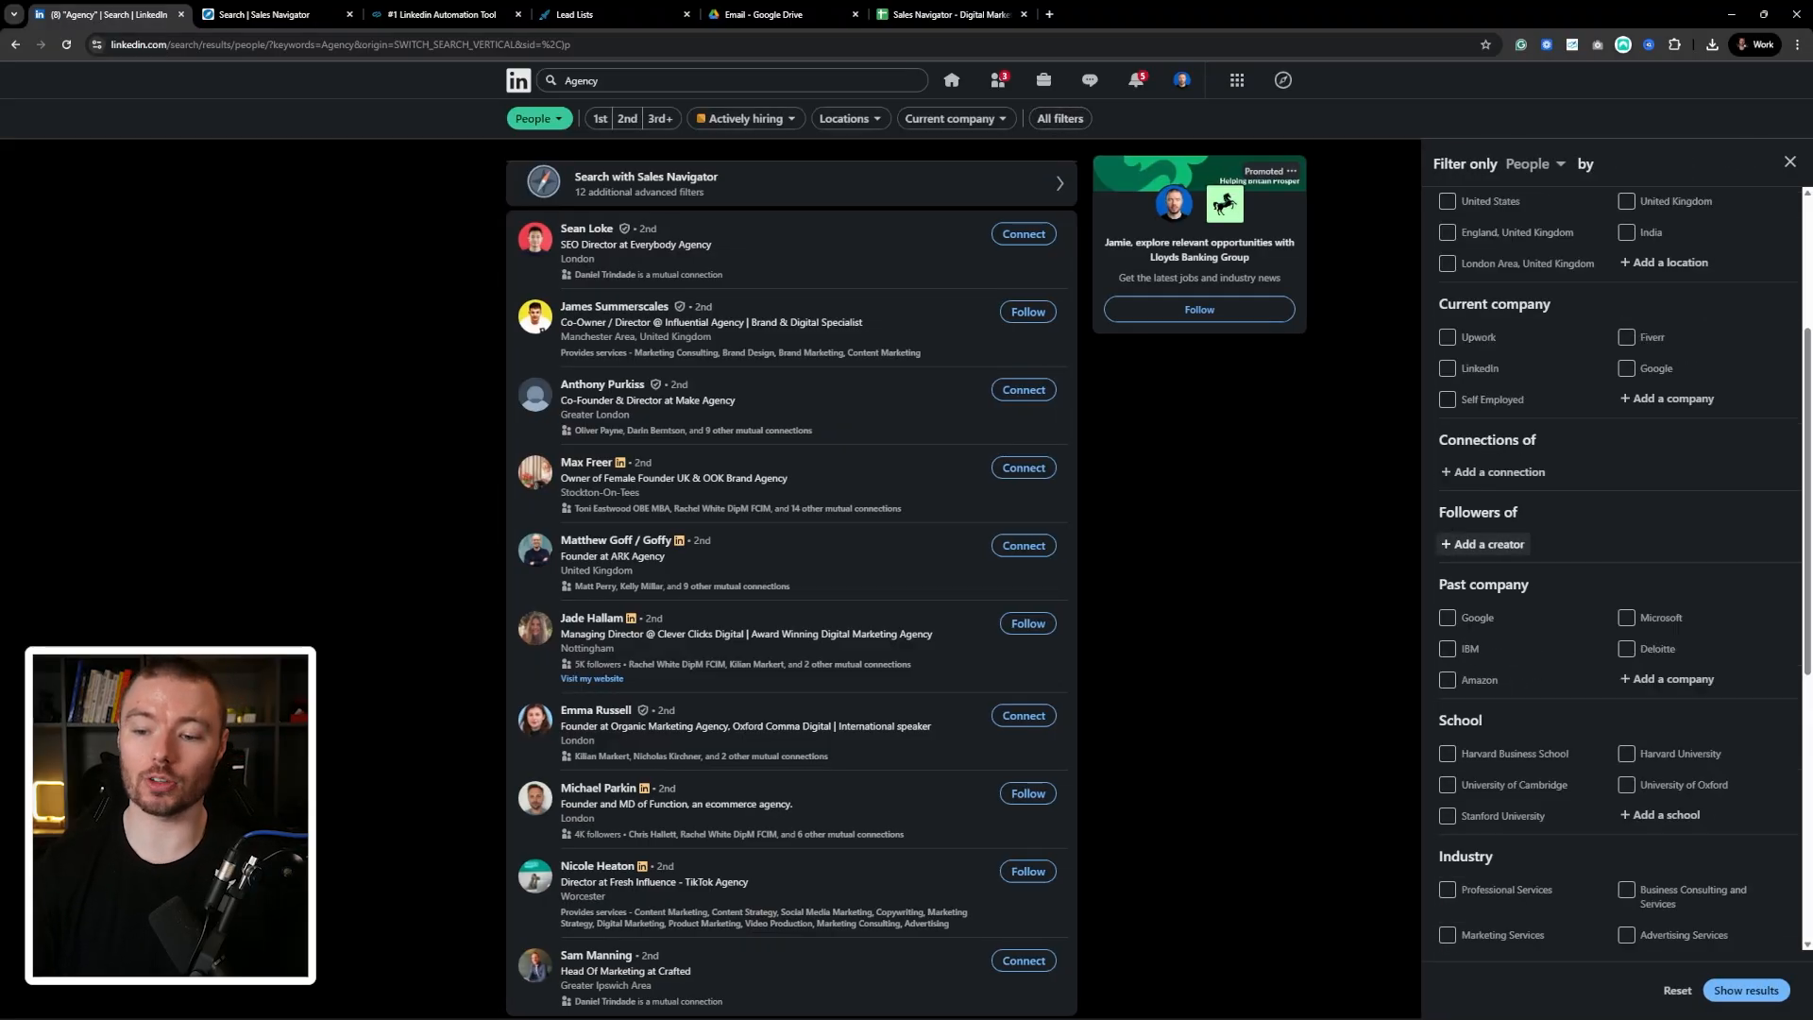
click(1483, 544)
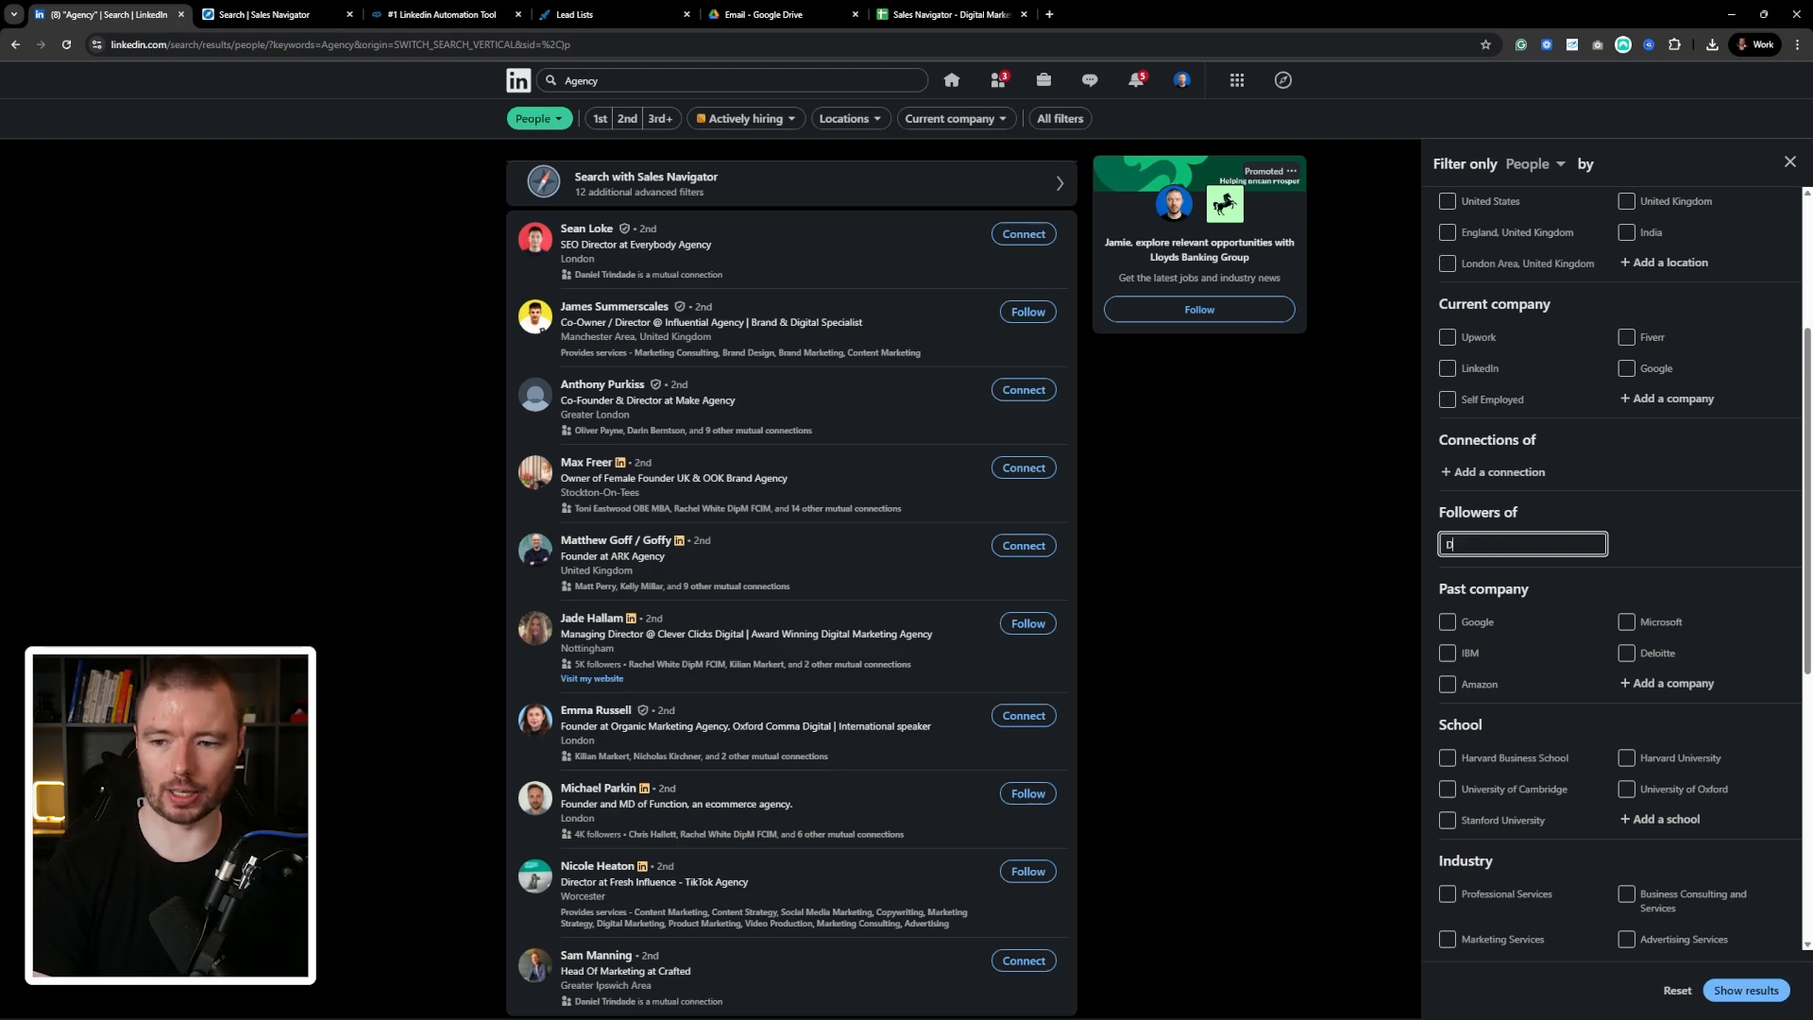
text(Dan Mart)
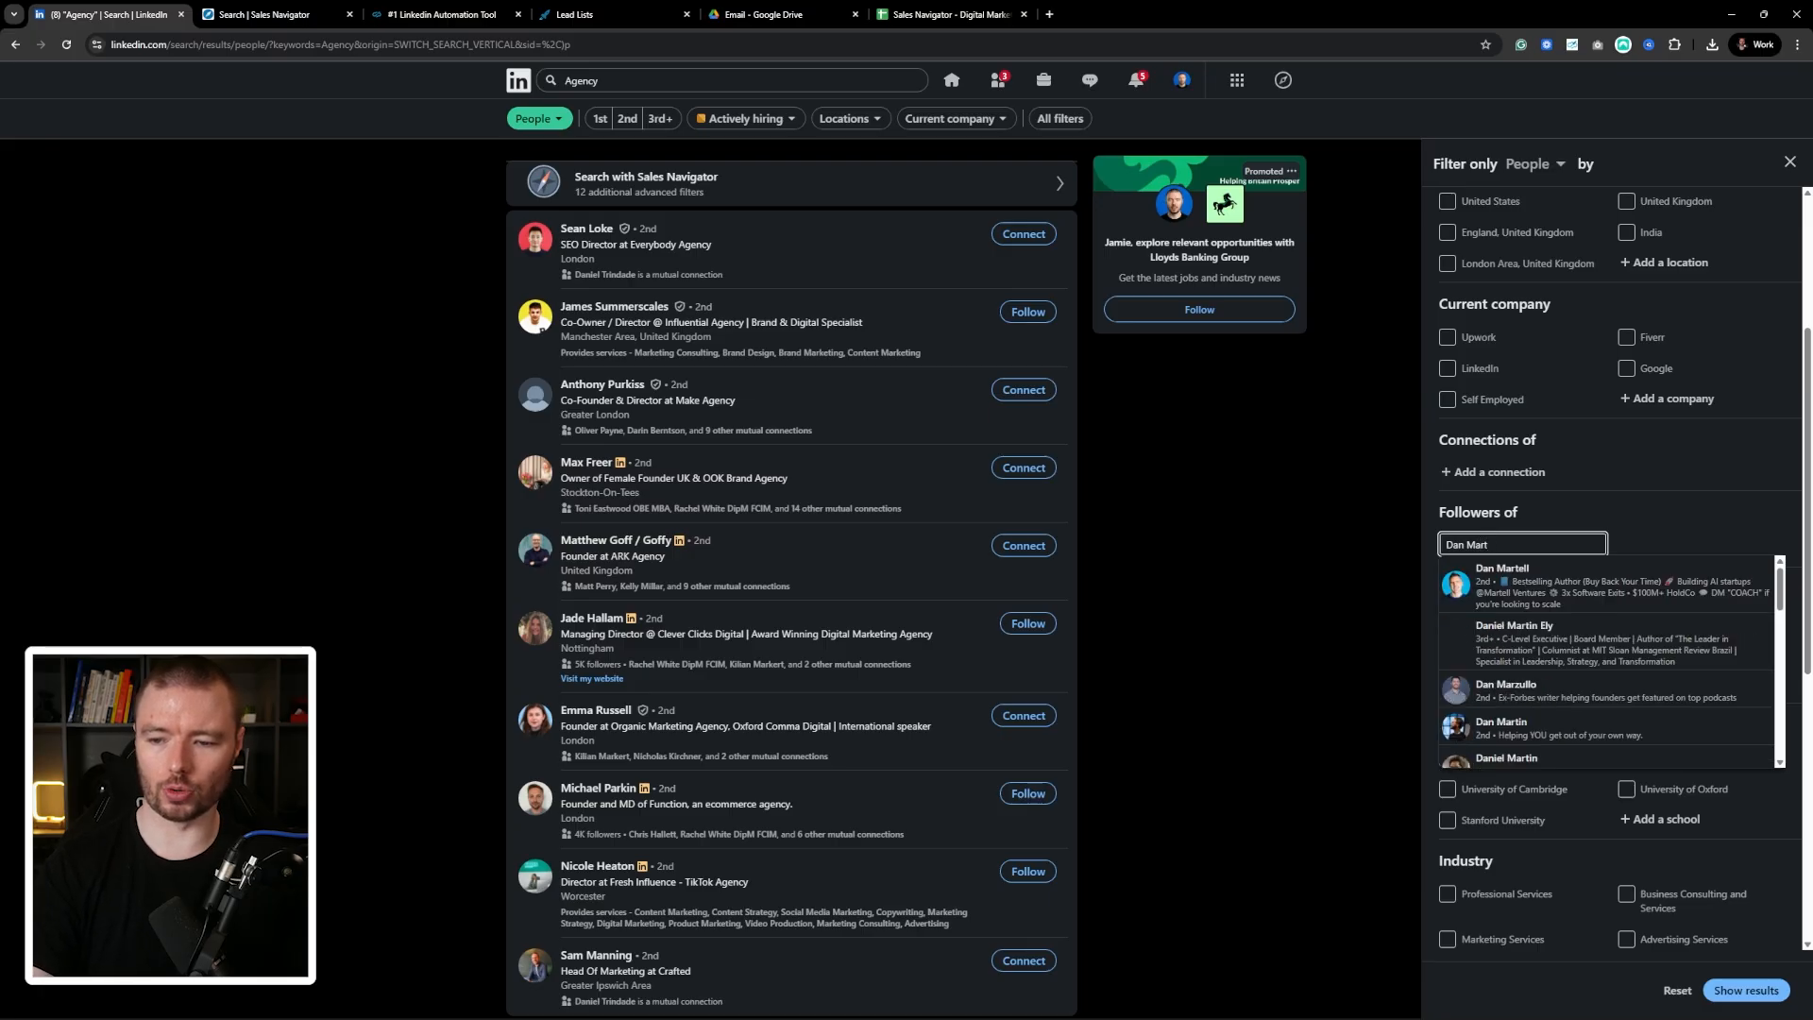
click(1607, 586)
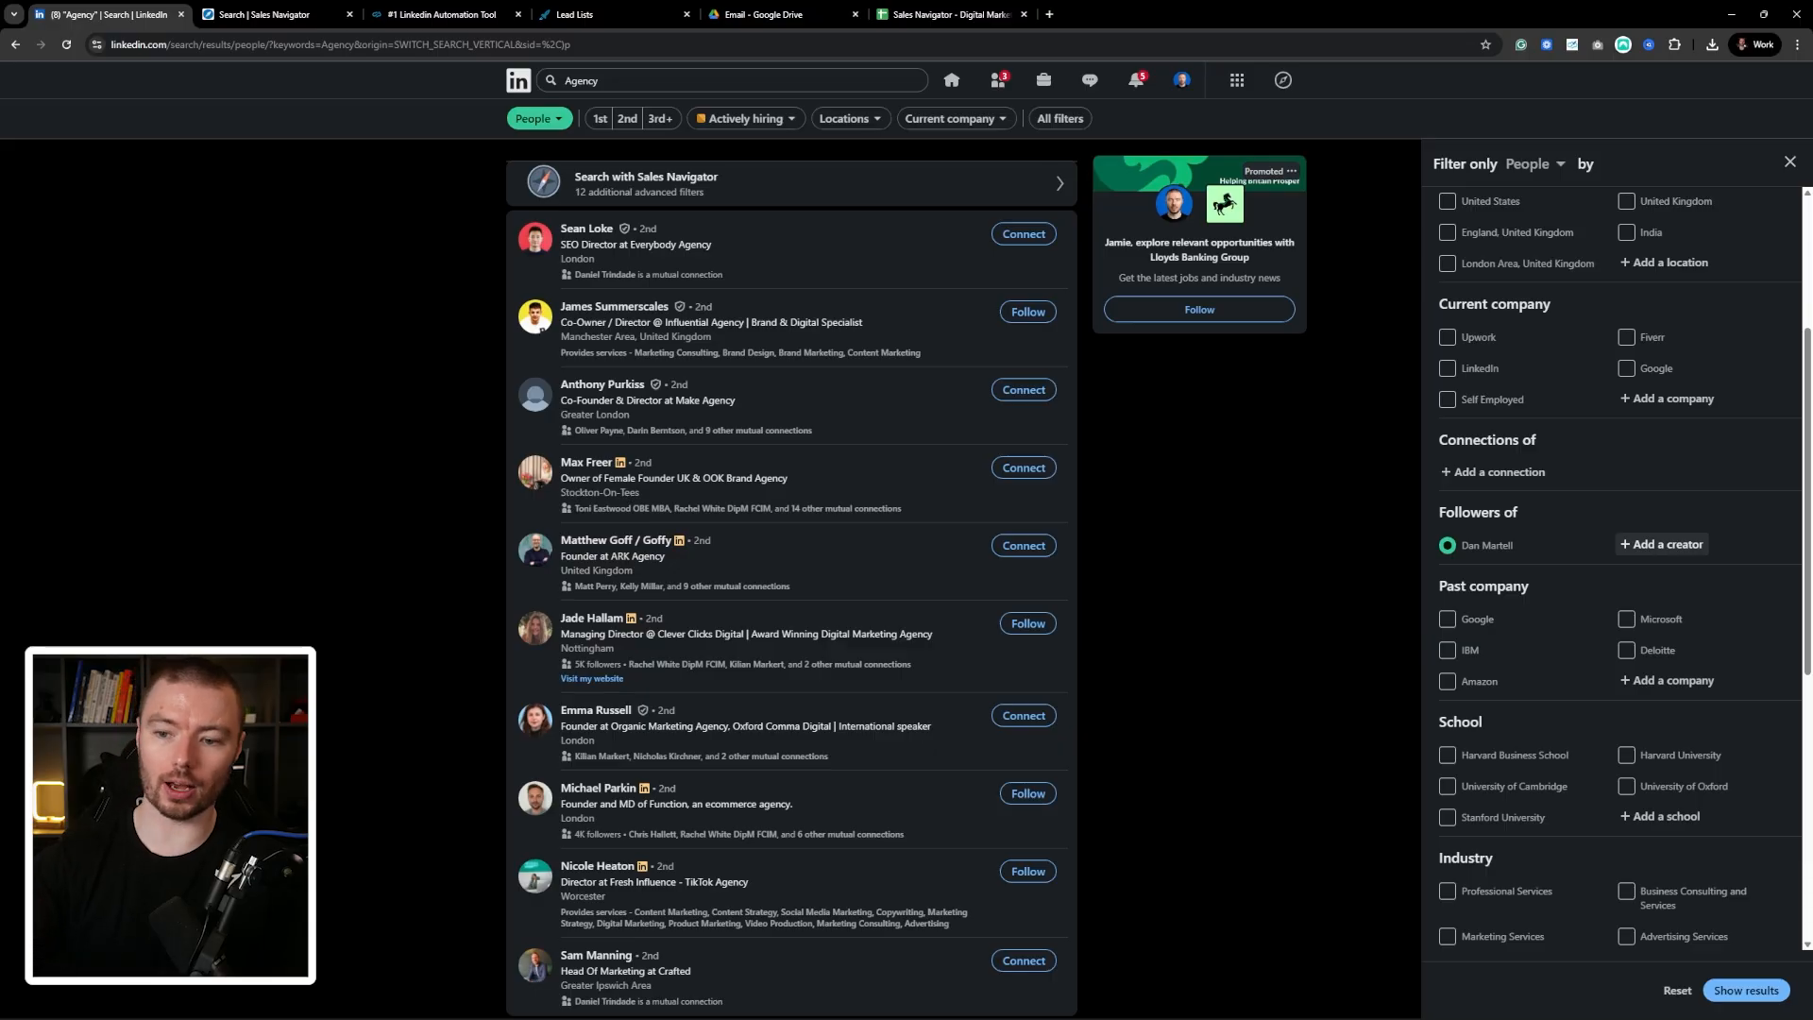
- Set the title keyword filter to "Founder" OR "Owner" and show the filtered people results
scroll(1614, 567, down, 6)
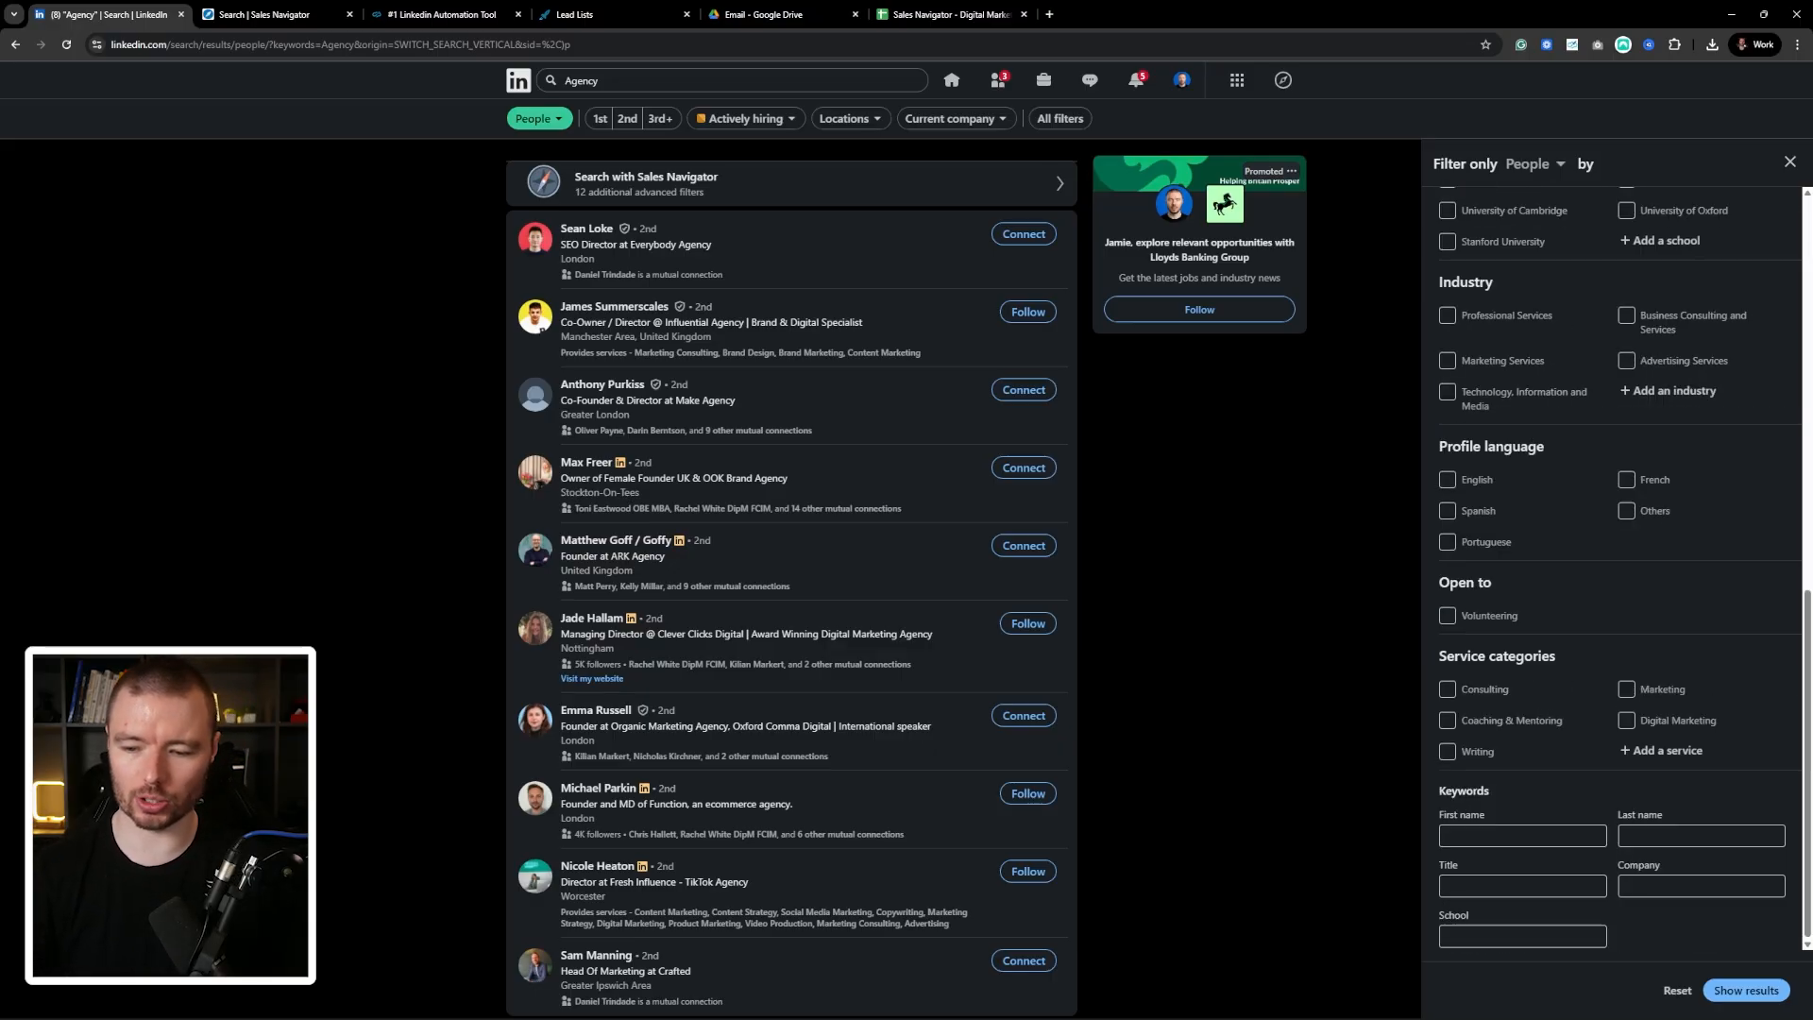
click(1522, 885)
text(")
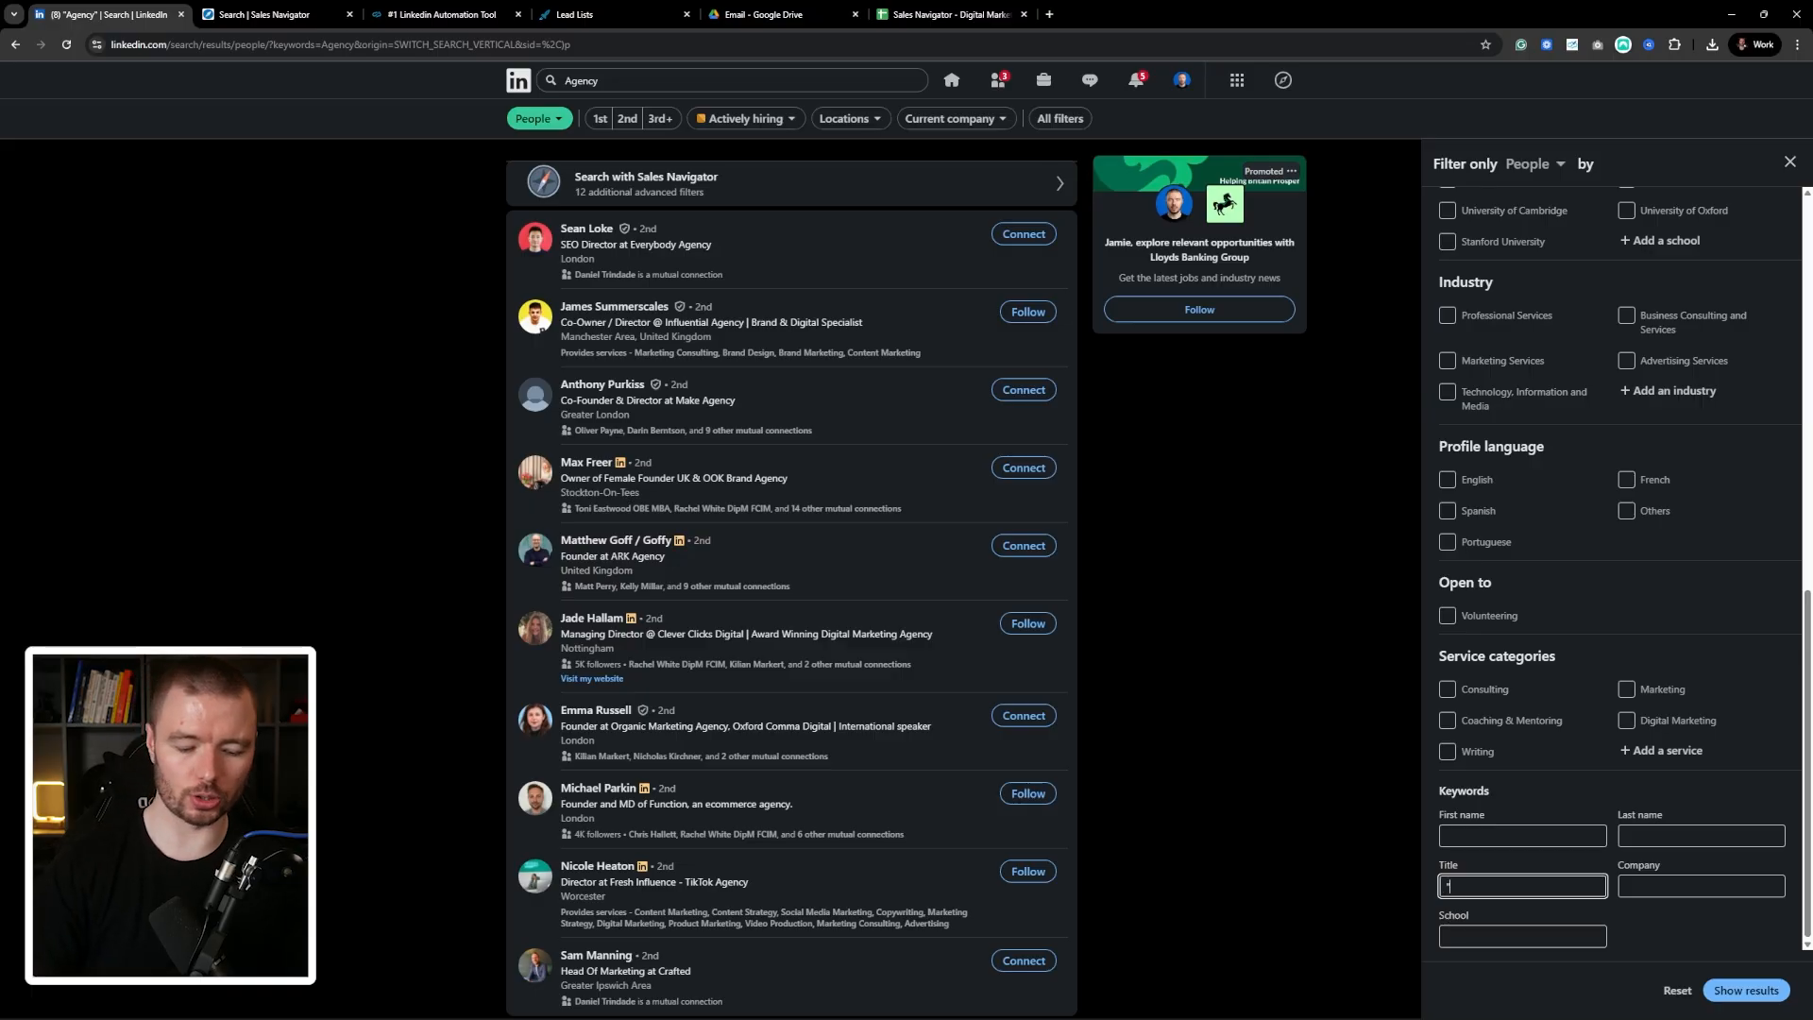
text(Founder)
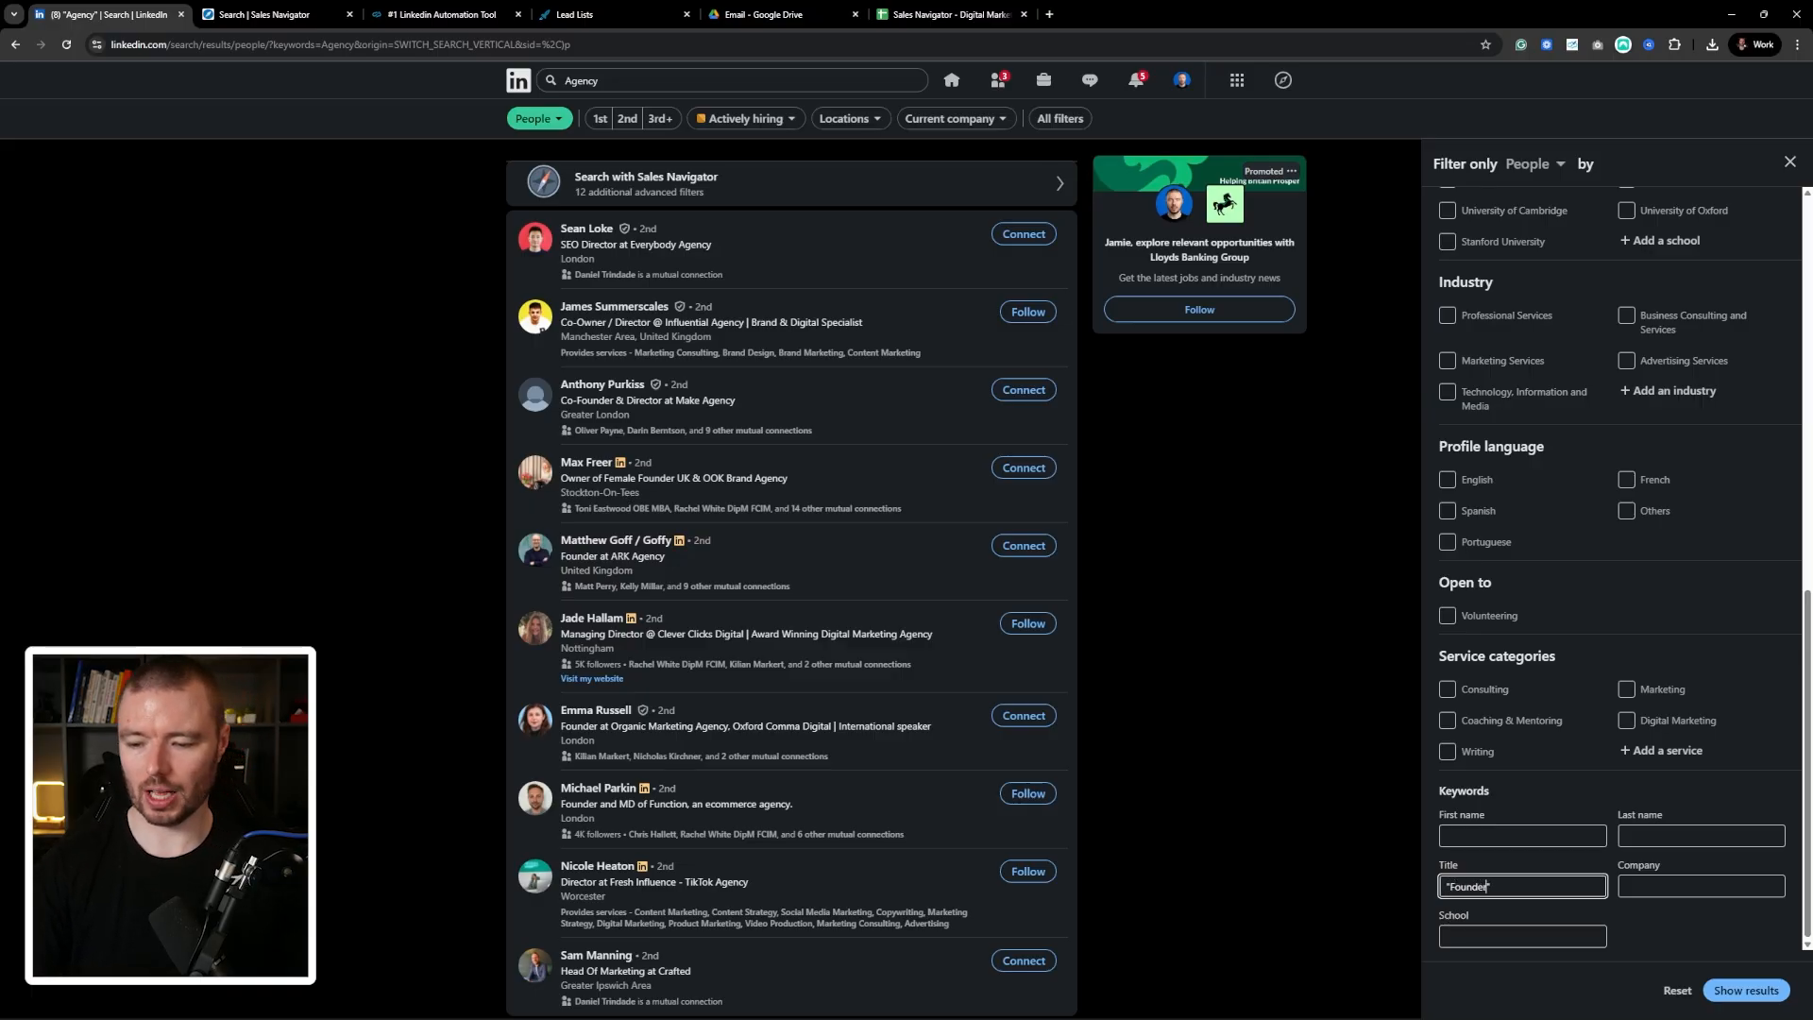
text(" OR ")
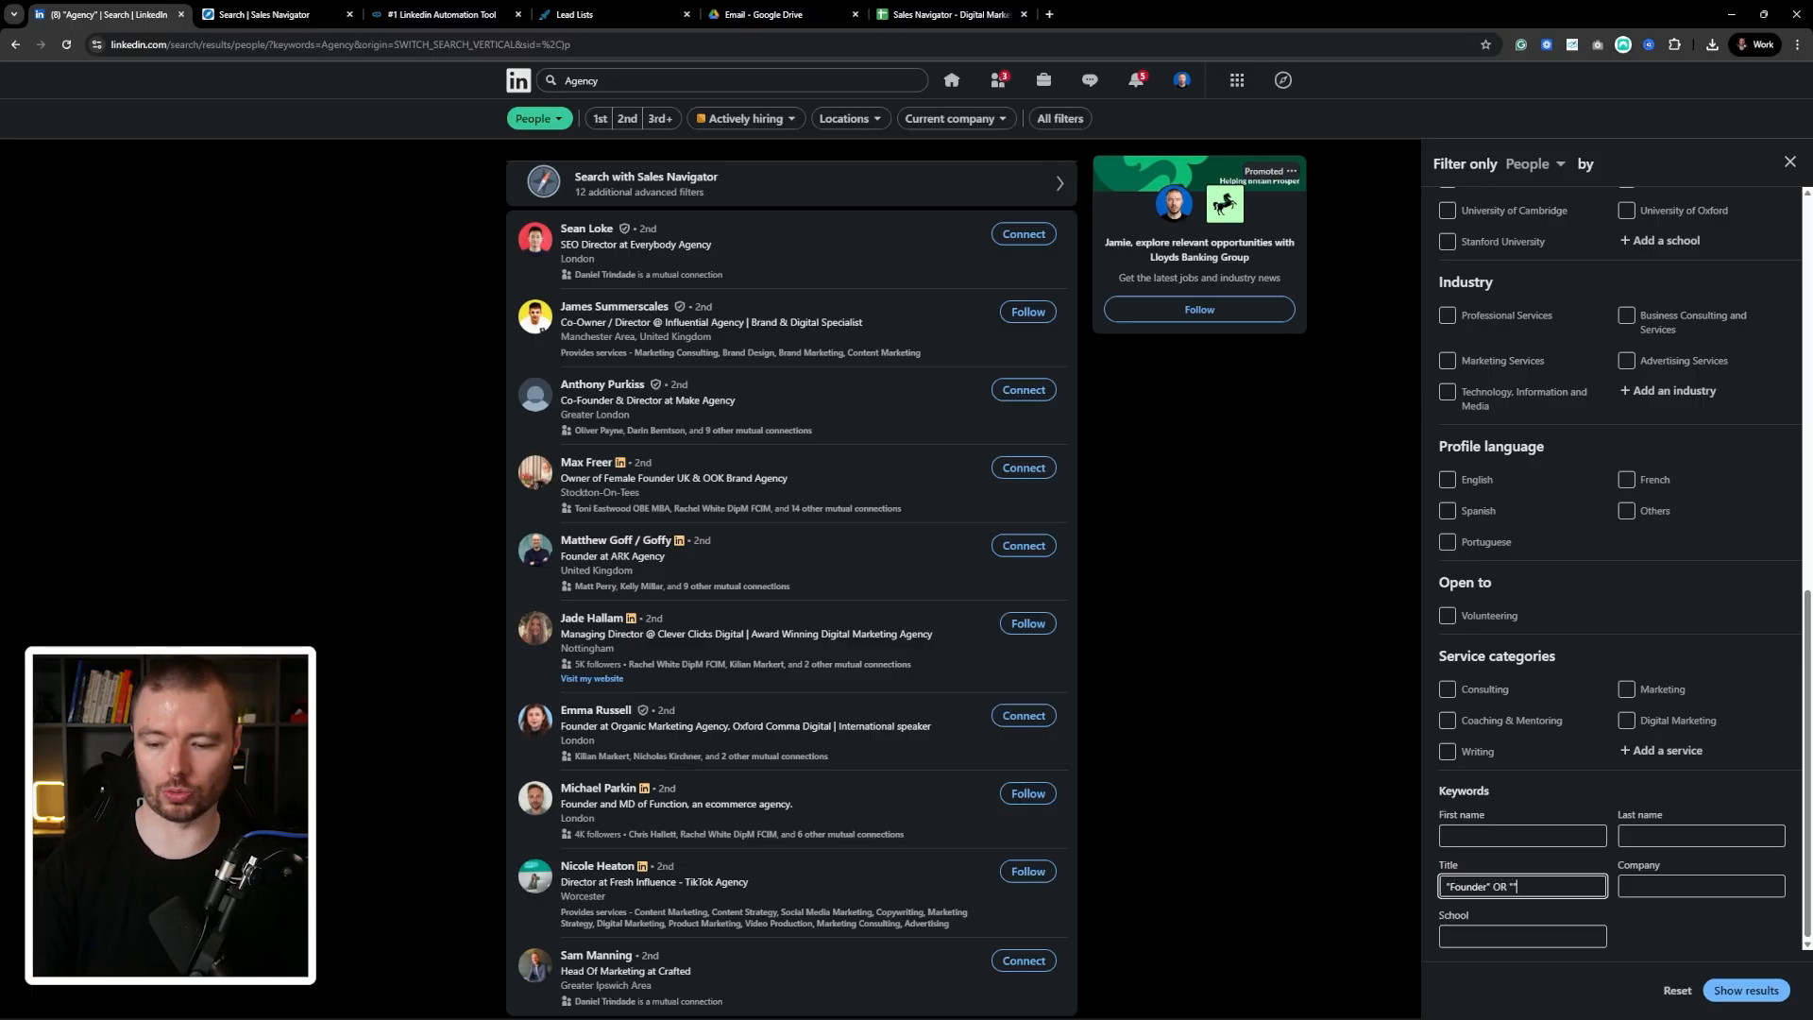
text(Owner)
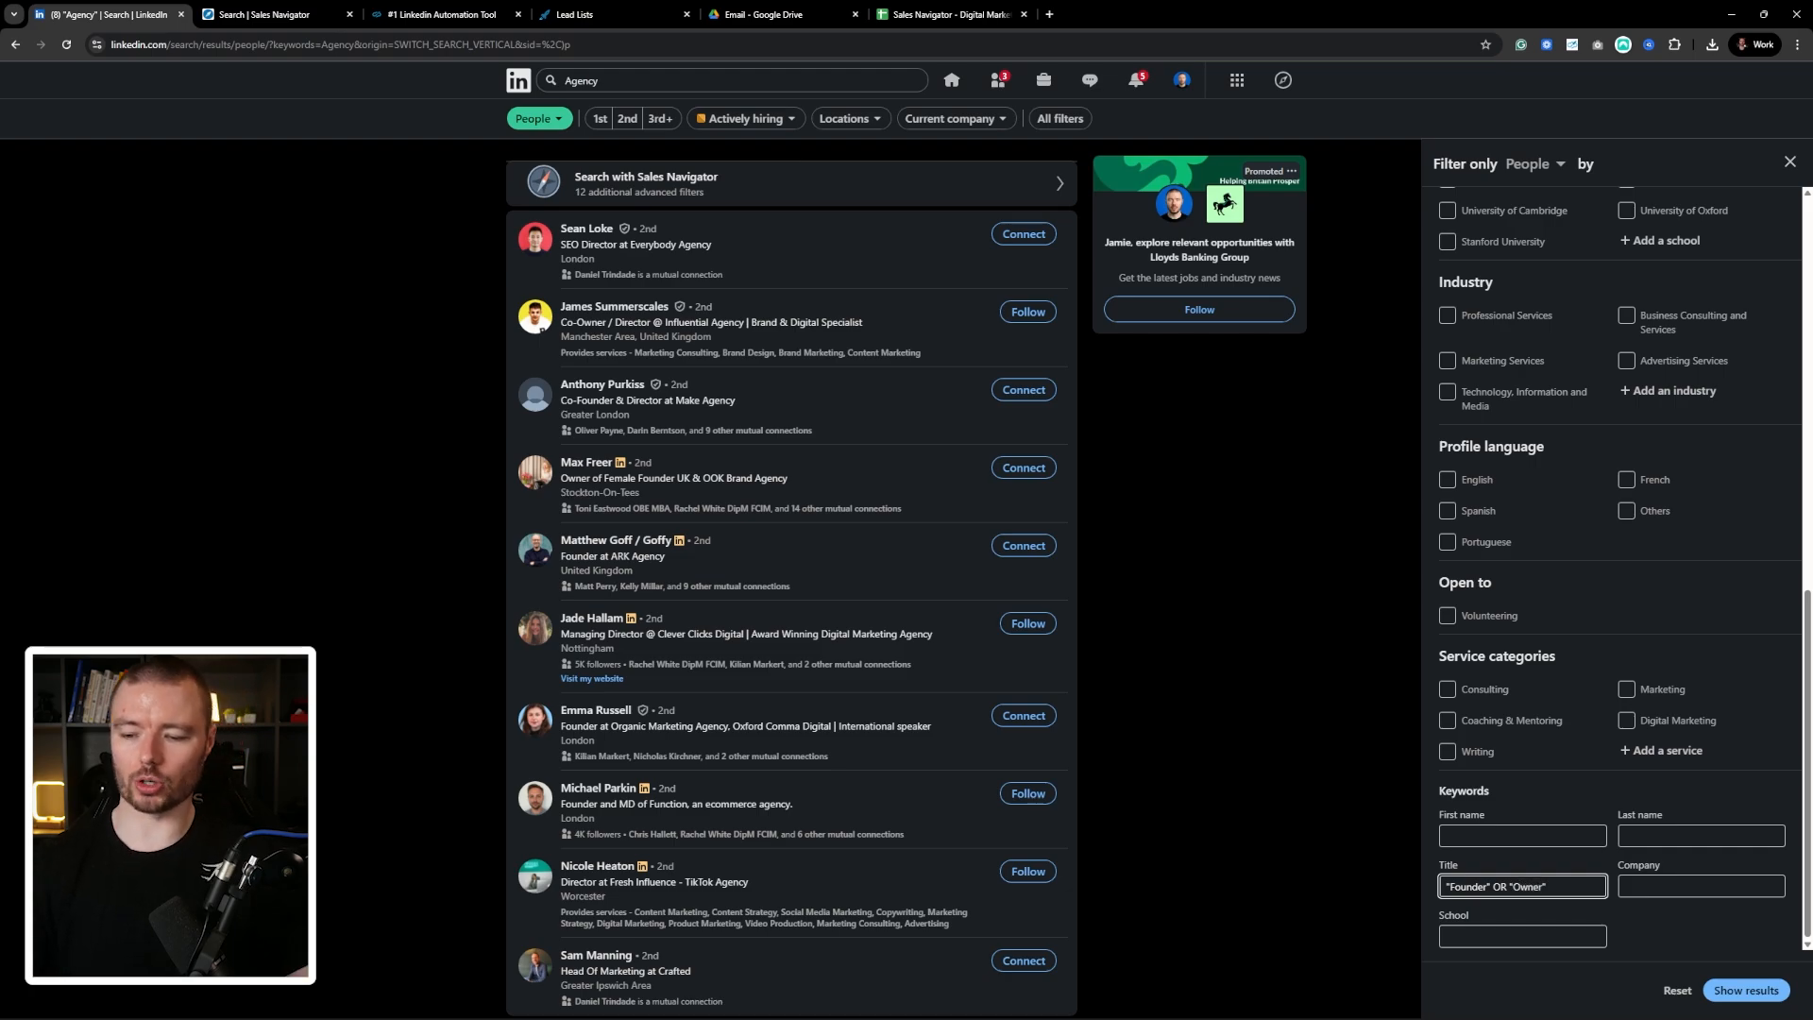
click(1746, 989)
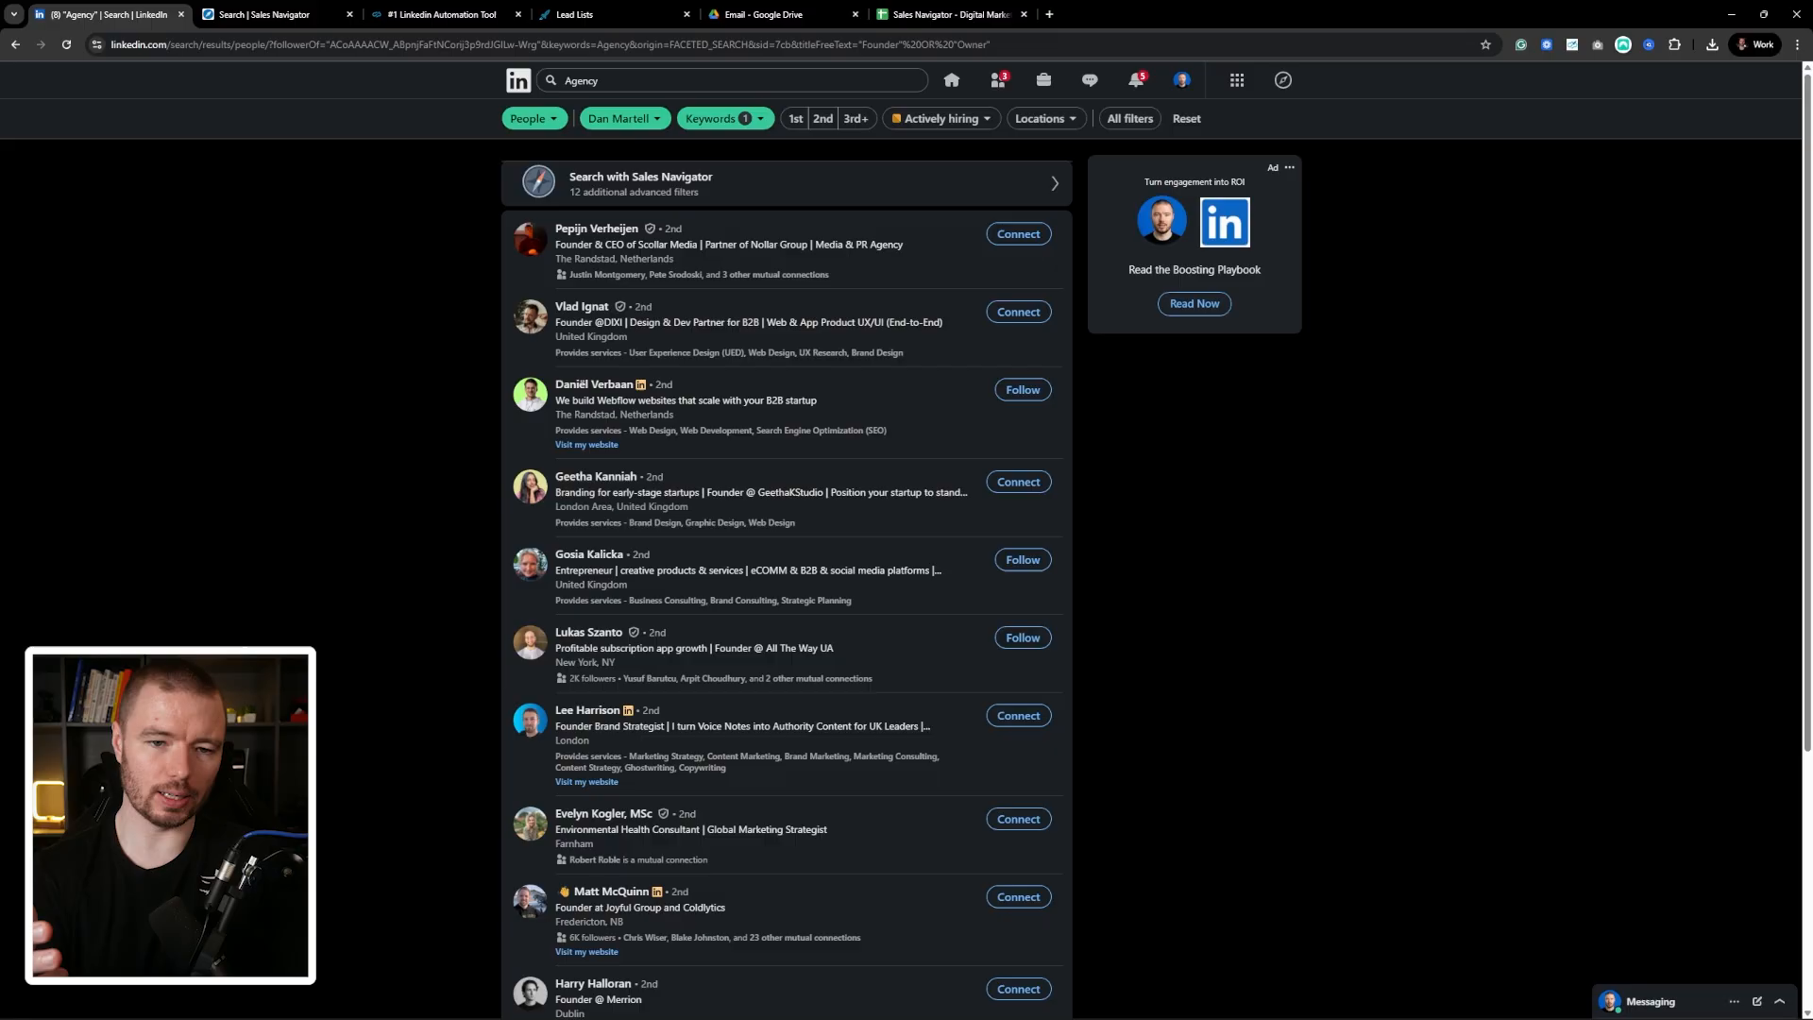
- Look through the filtered people results, checking the profiles' headlines and the number of result pages
scroll(786, 566, down, 4)
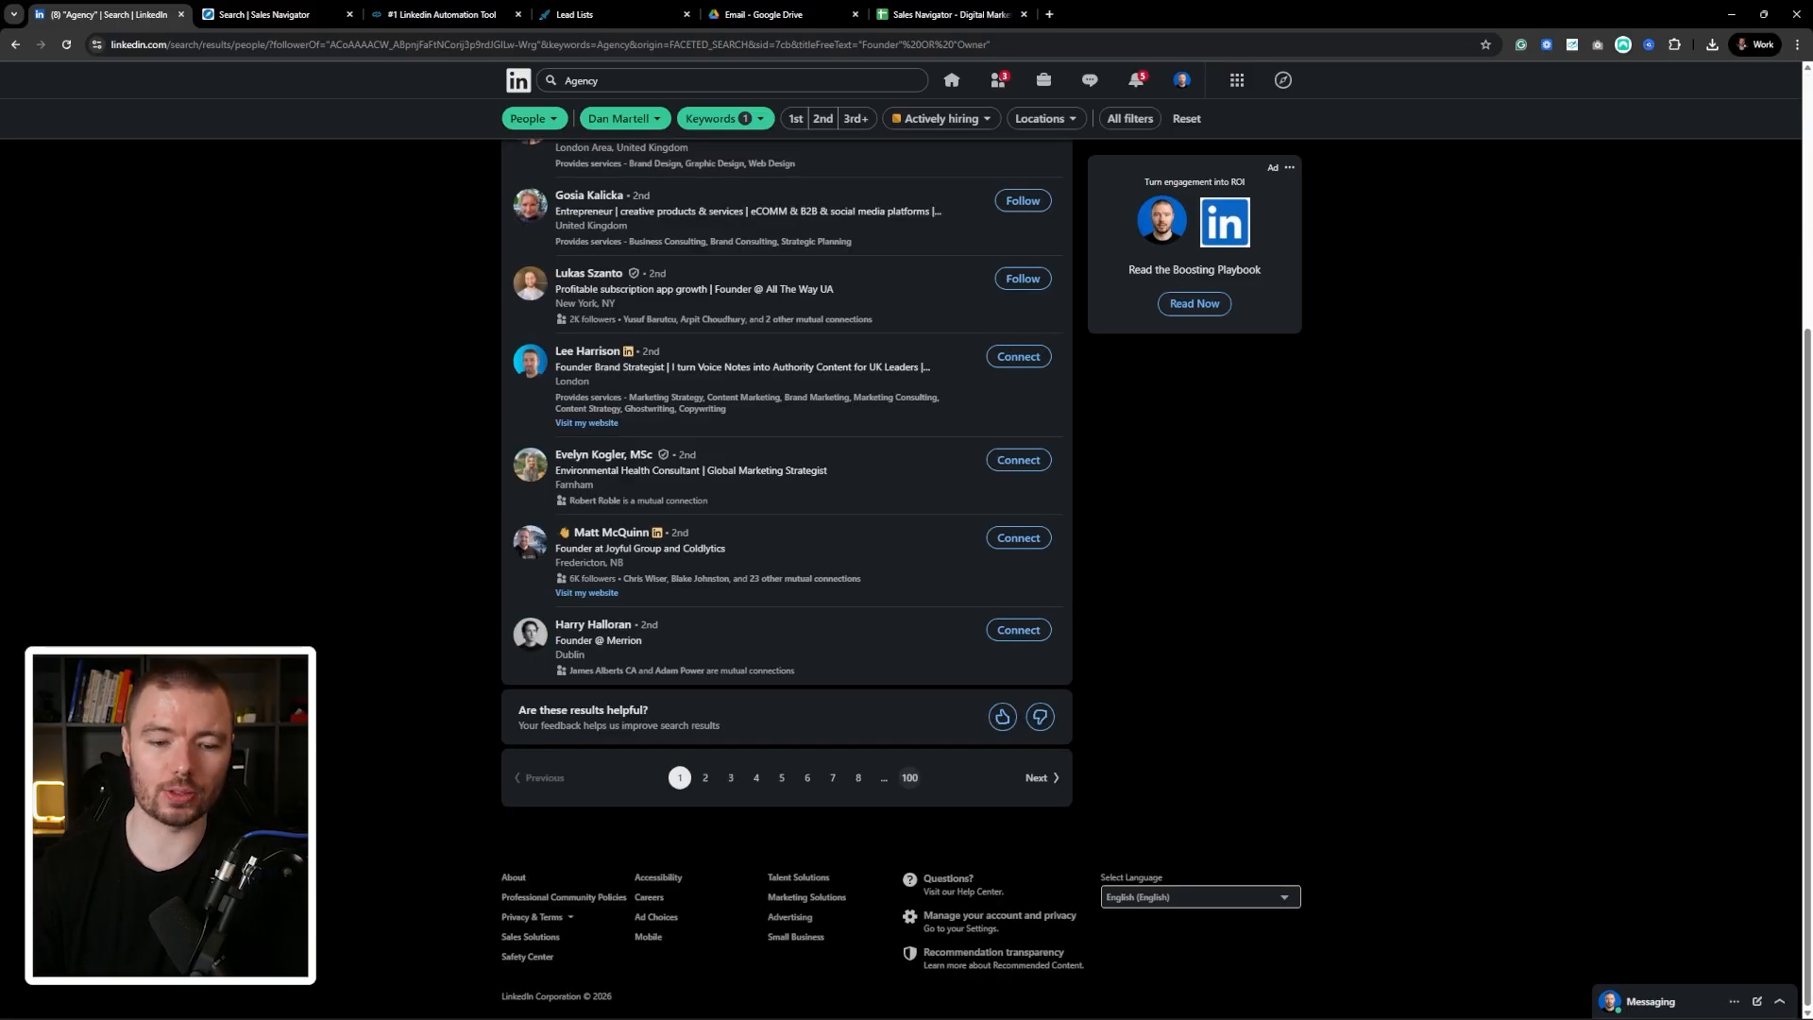
scroll(784, 775, up, 4)
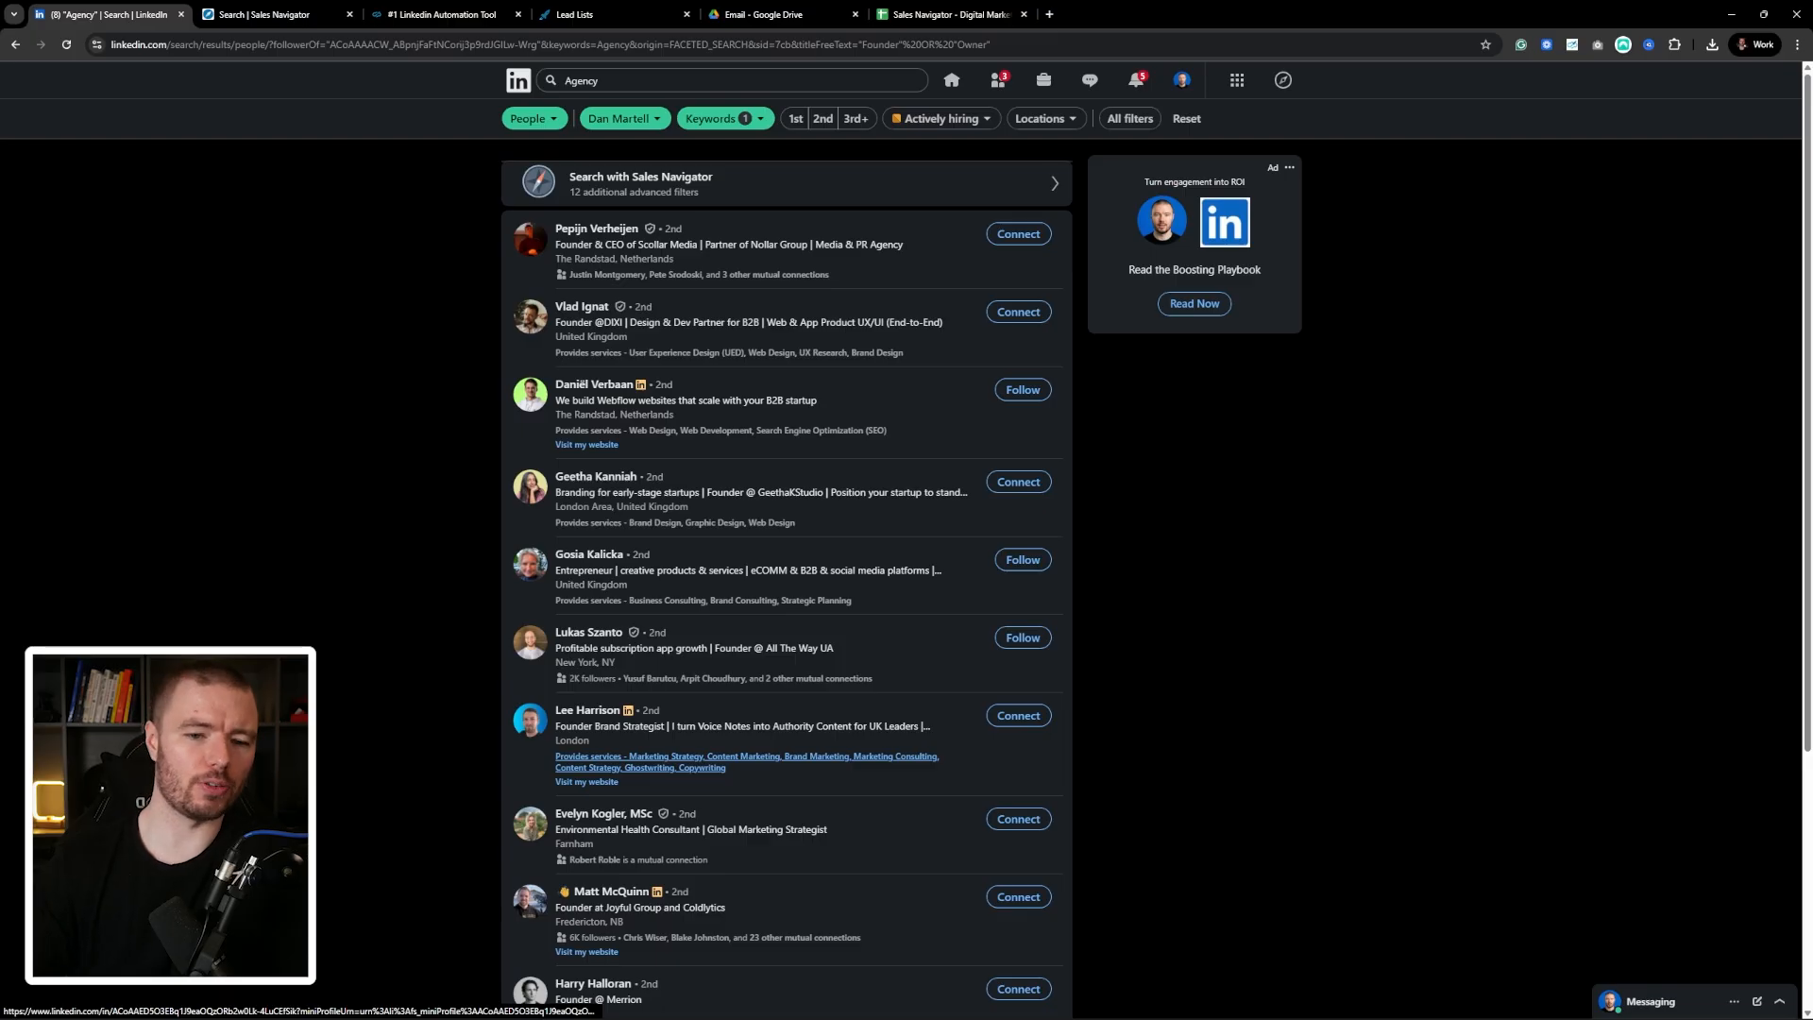
scroll(745, 761, down, 4)
scroll(746, 761, up, 4)
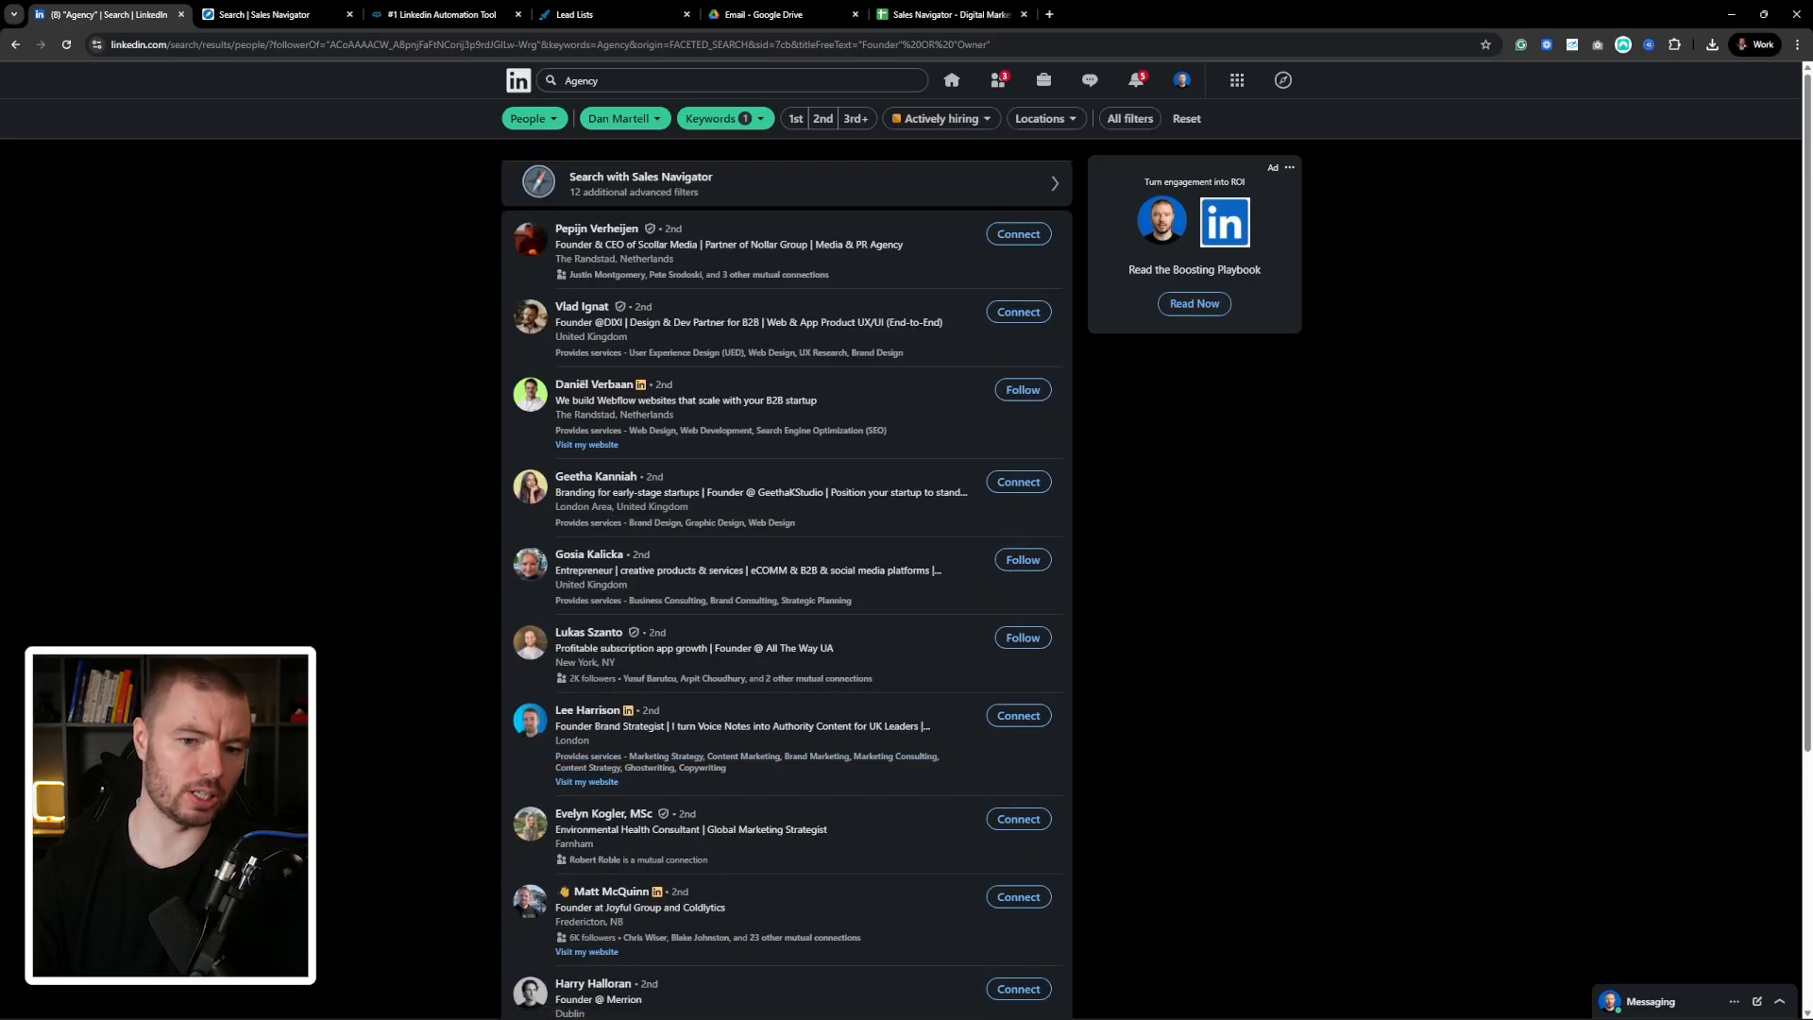
scroll(745, 761, down, 4)
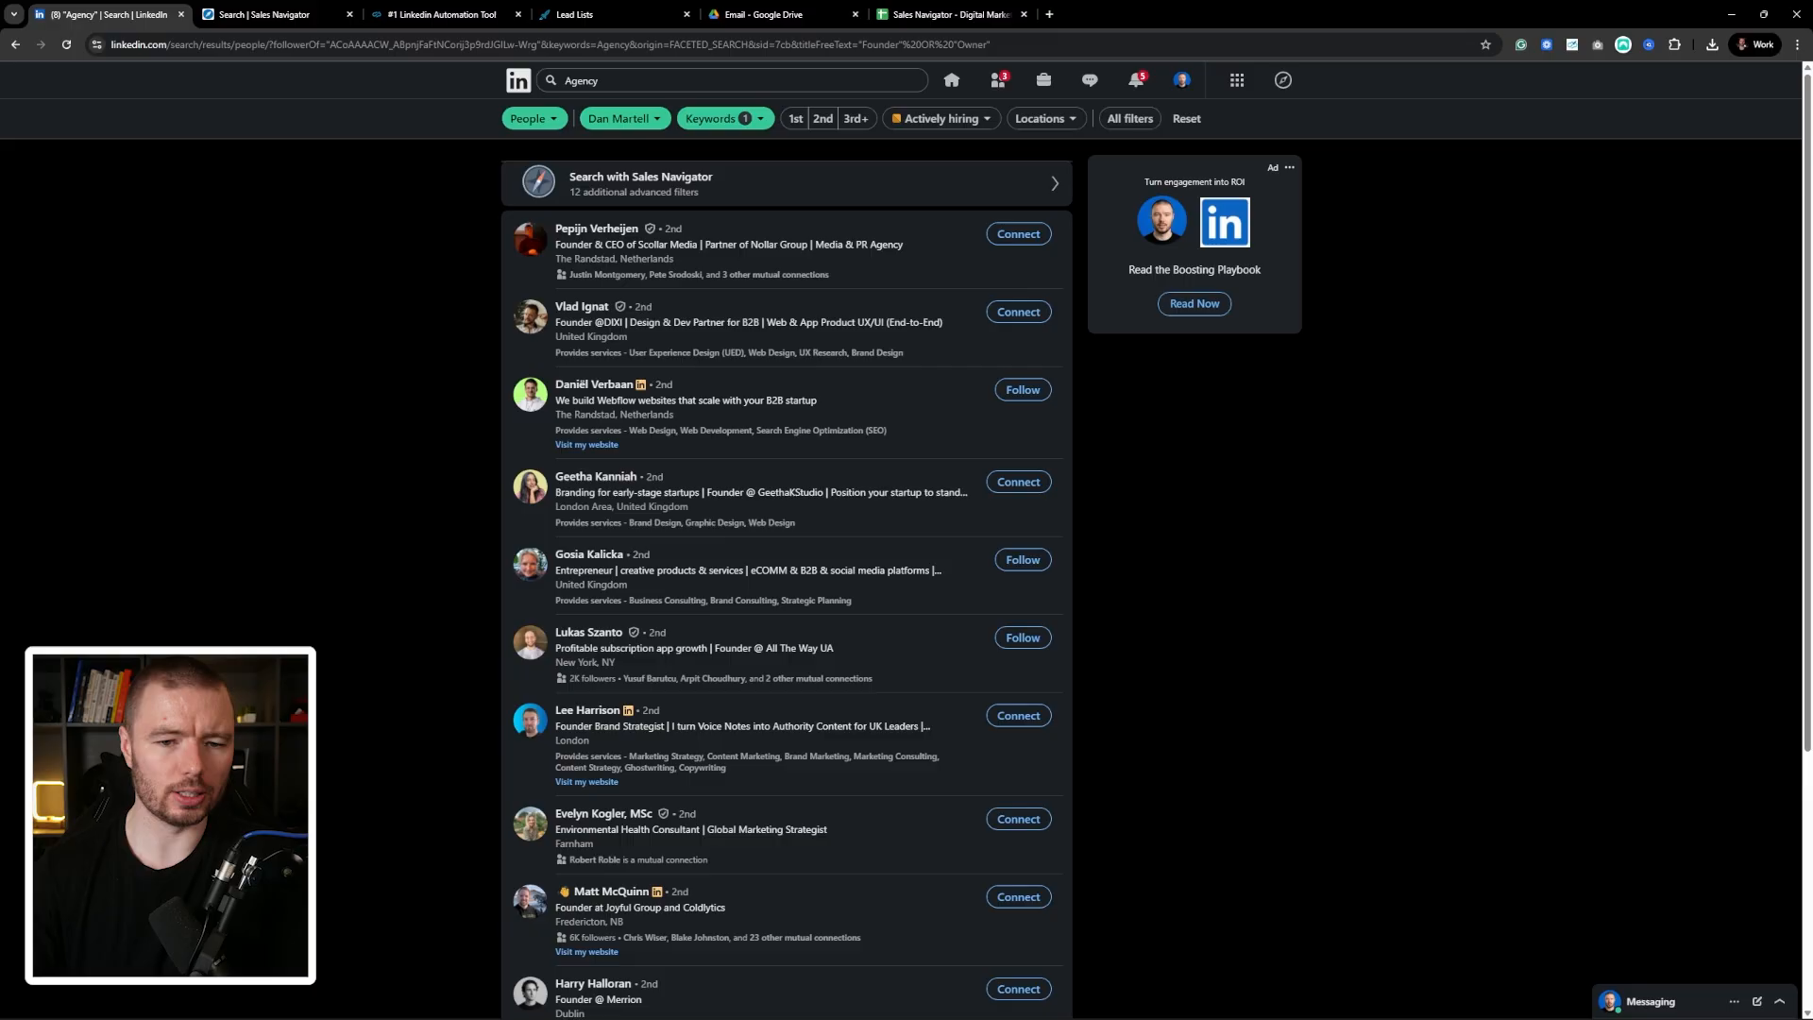
scroll(786, 567, down, 1)
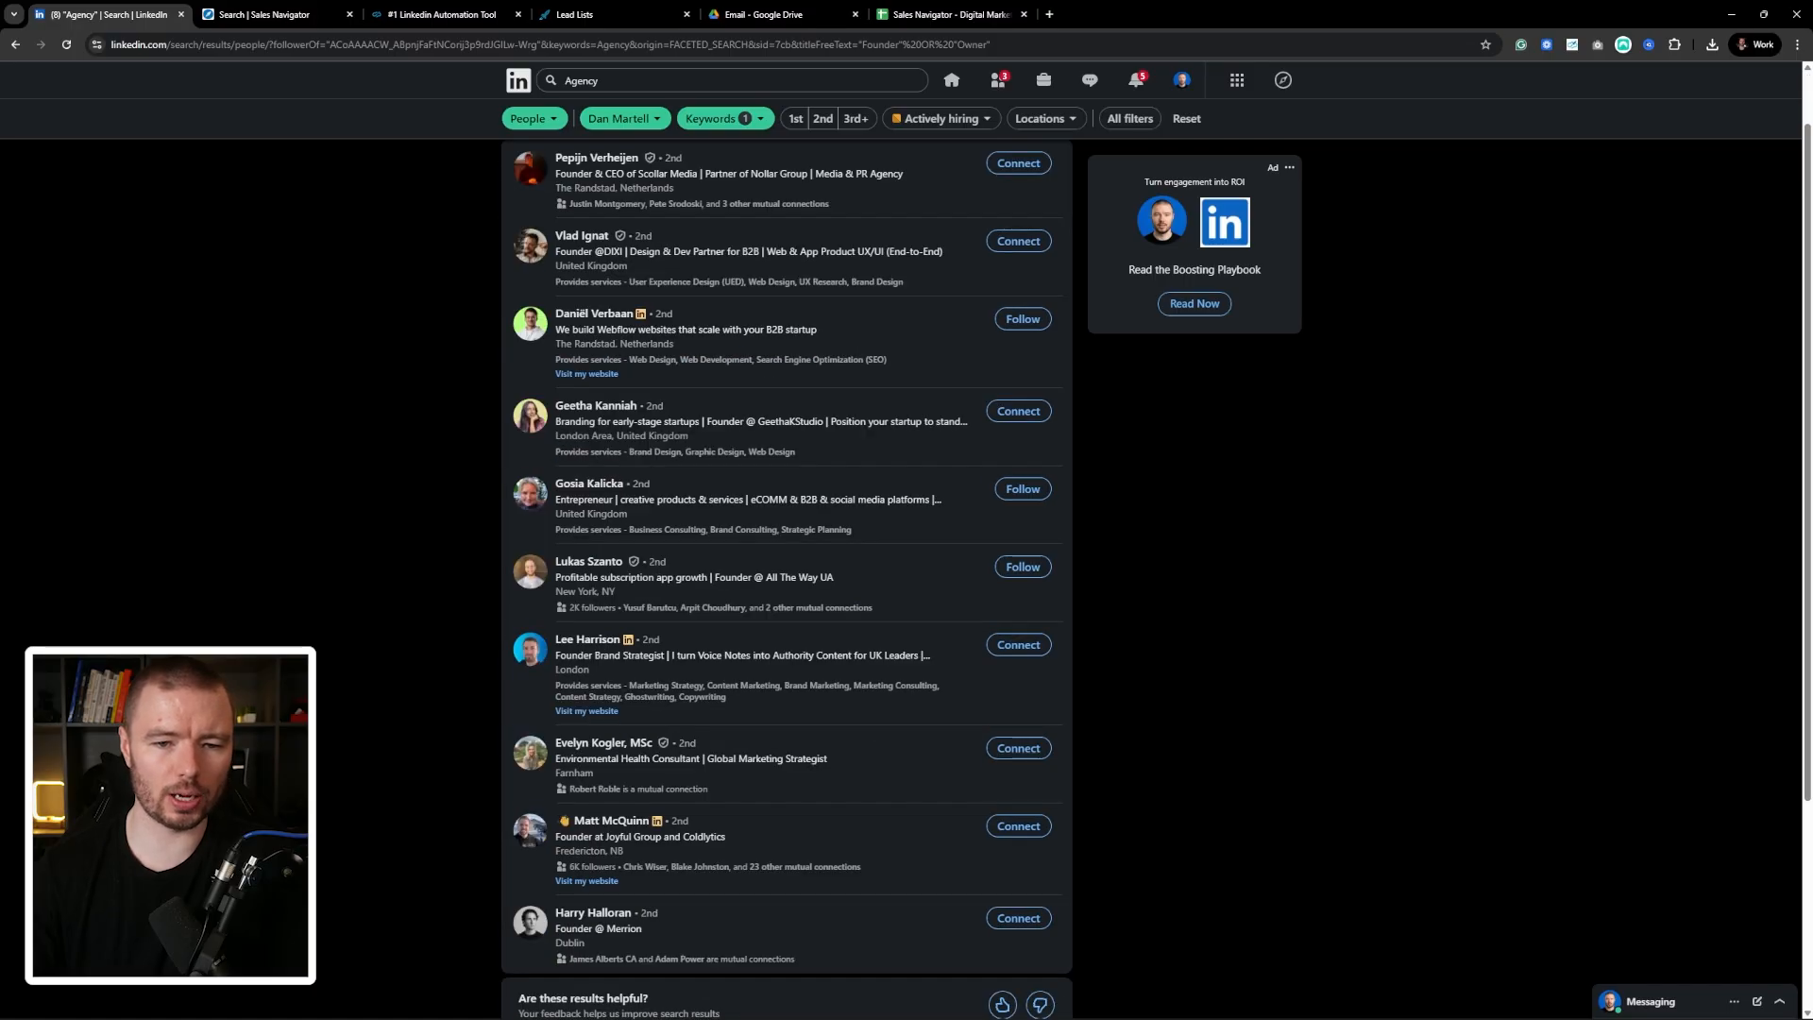
scroll(675, 368, down, 1)
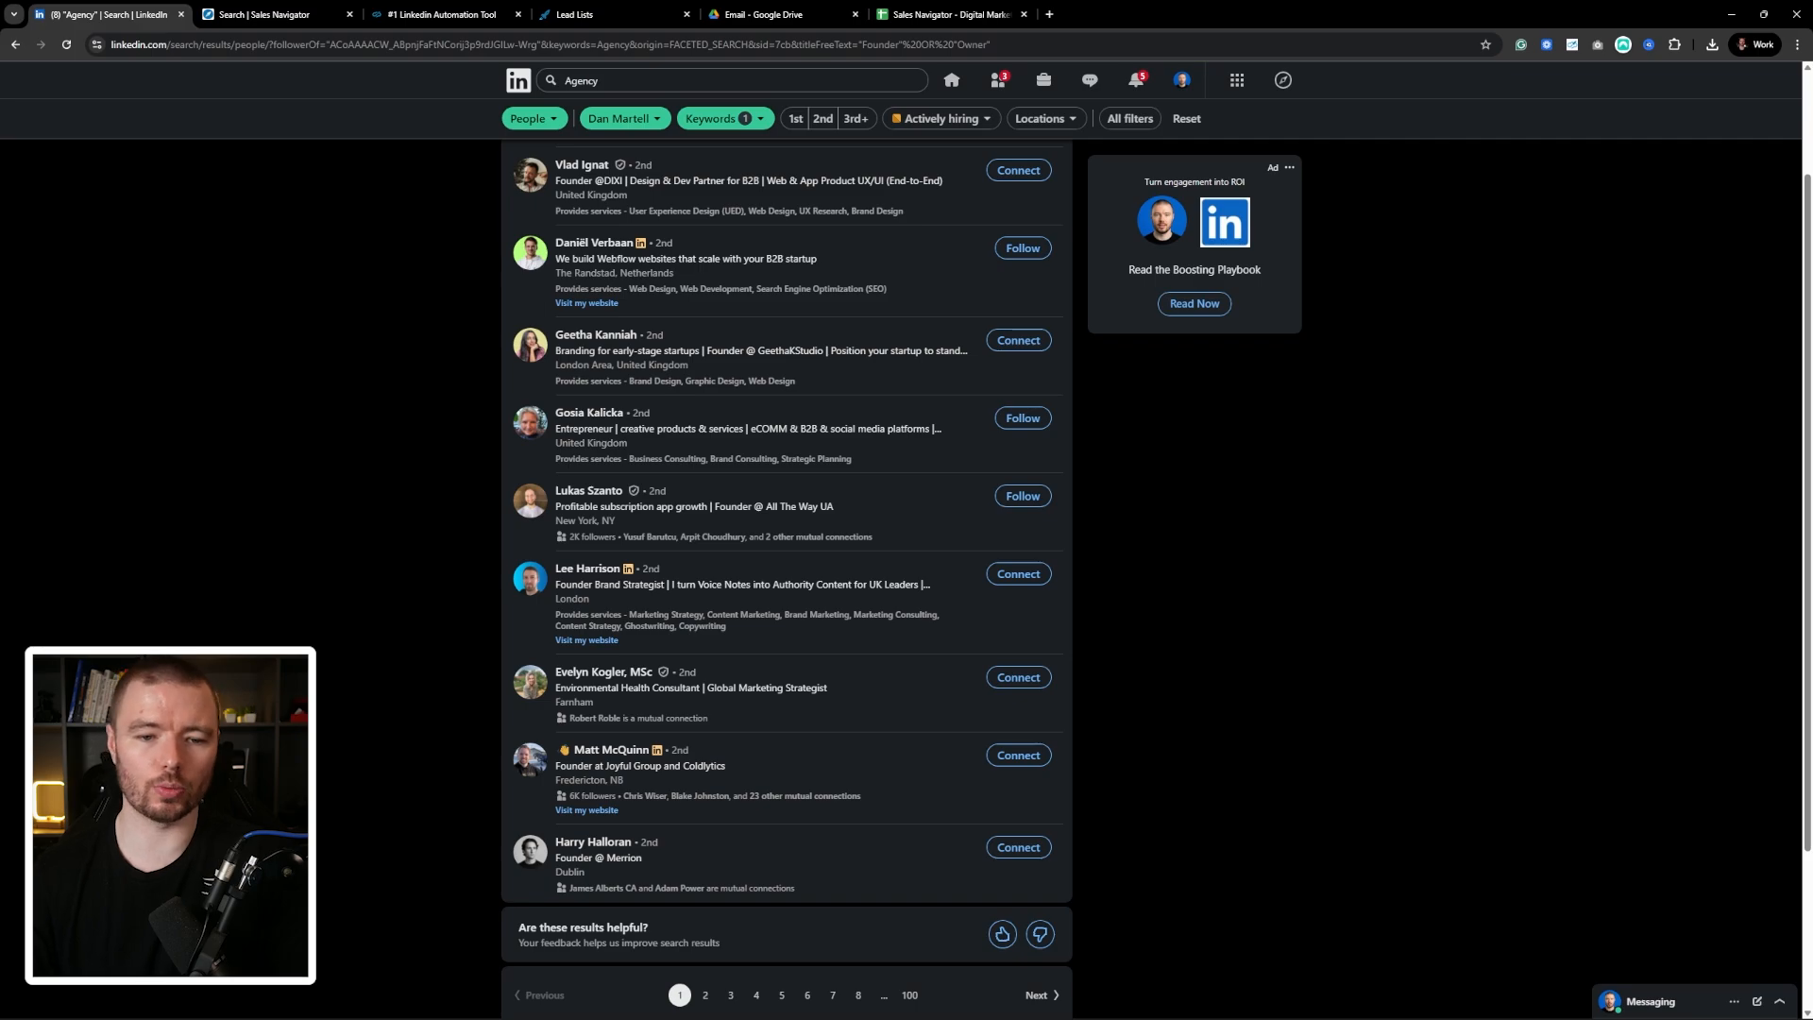
scroll(786, 566, up, 2)
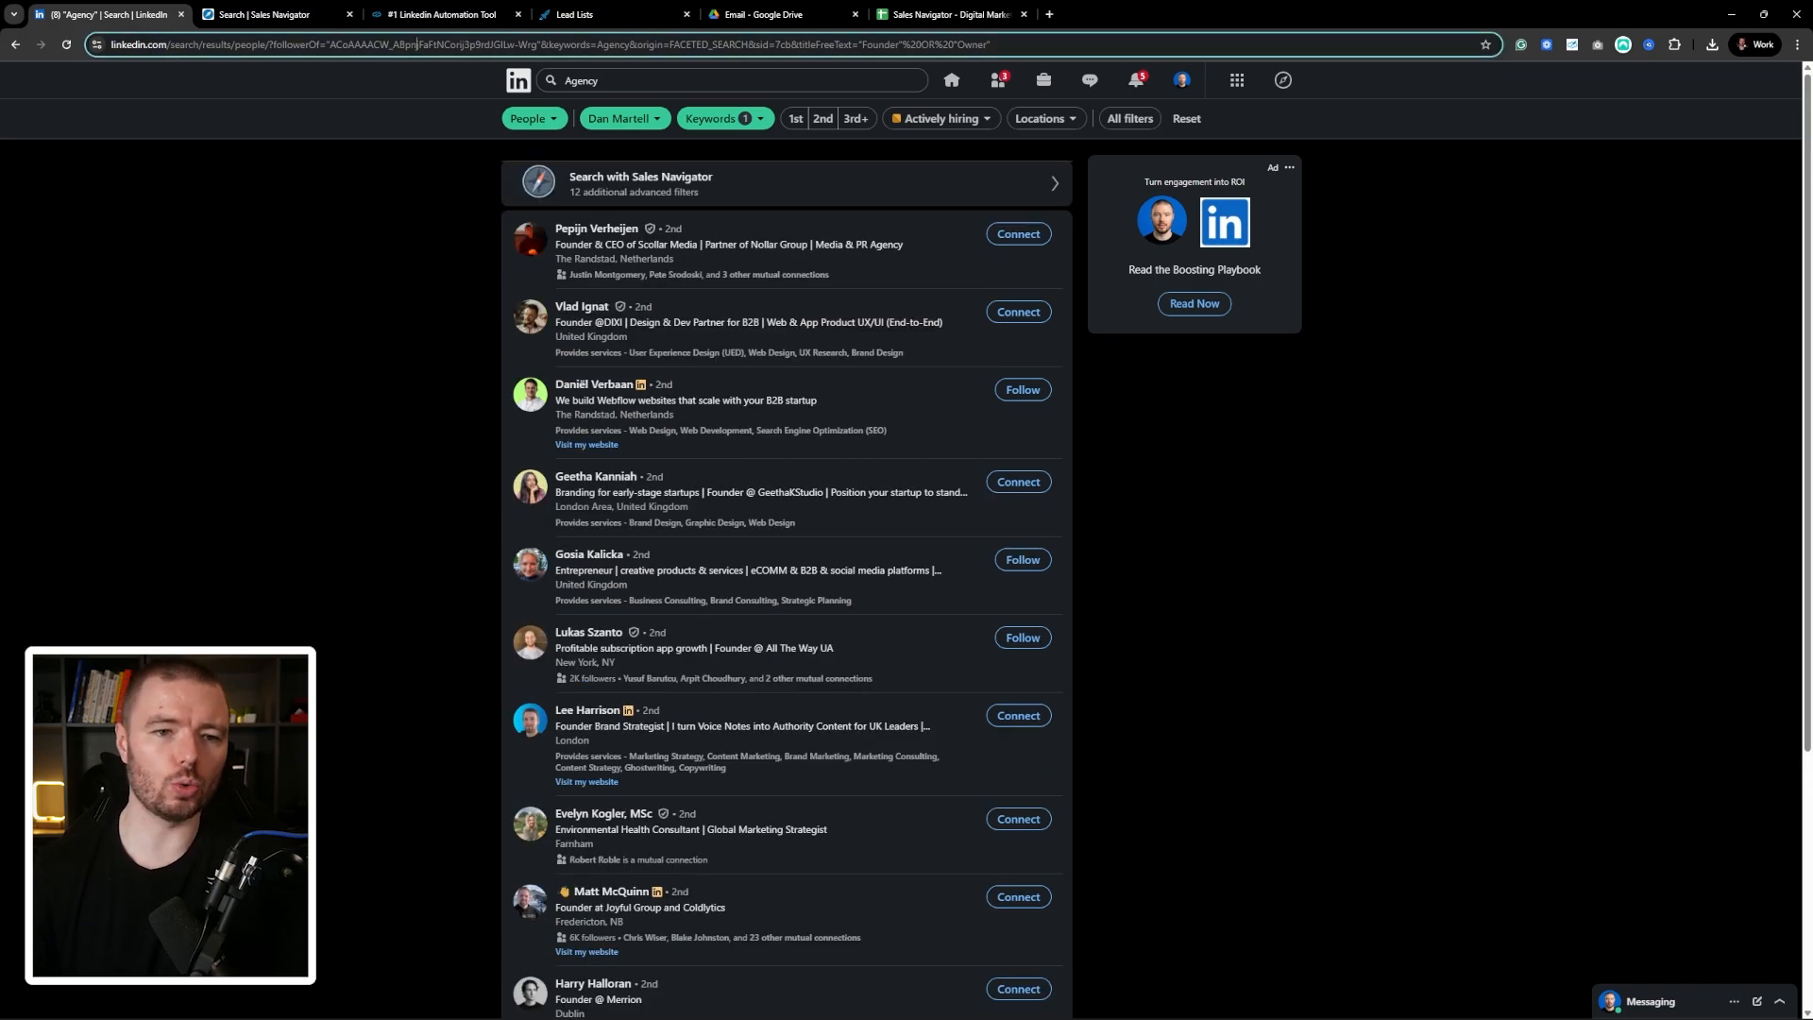
- Copy the URL of the filtered people search and enter it in Expandi as the LinkedIn Search URL for adding leads
click(459, 45)
right_click(459, 45)
click(502, 178)
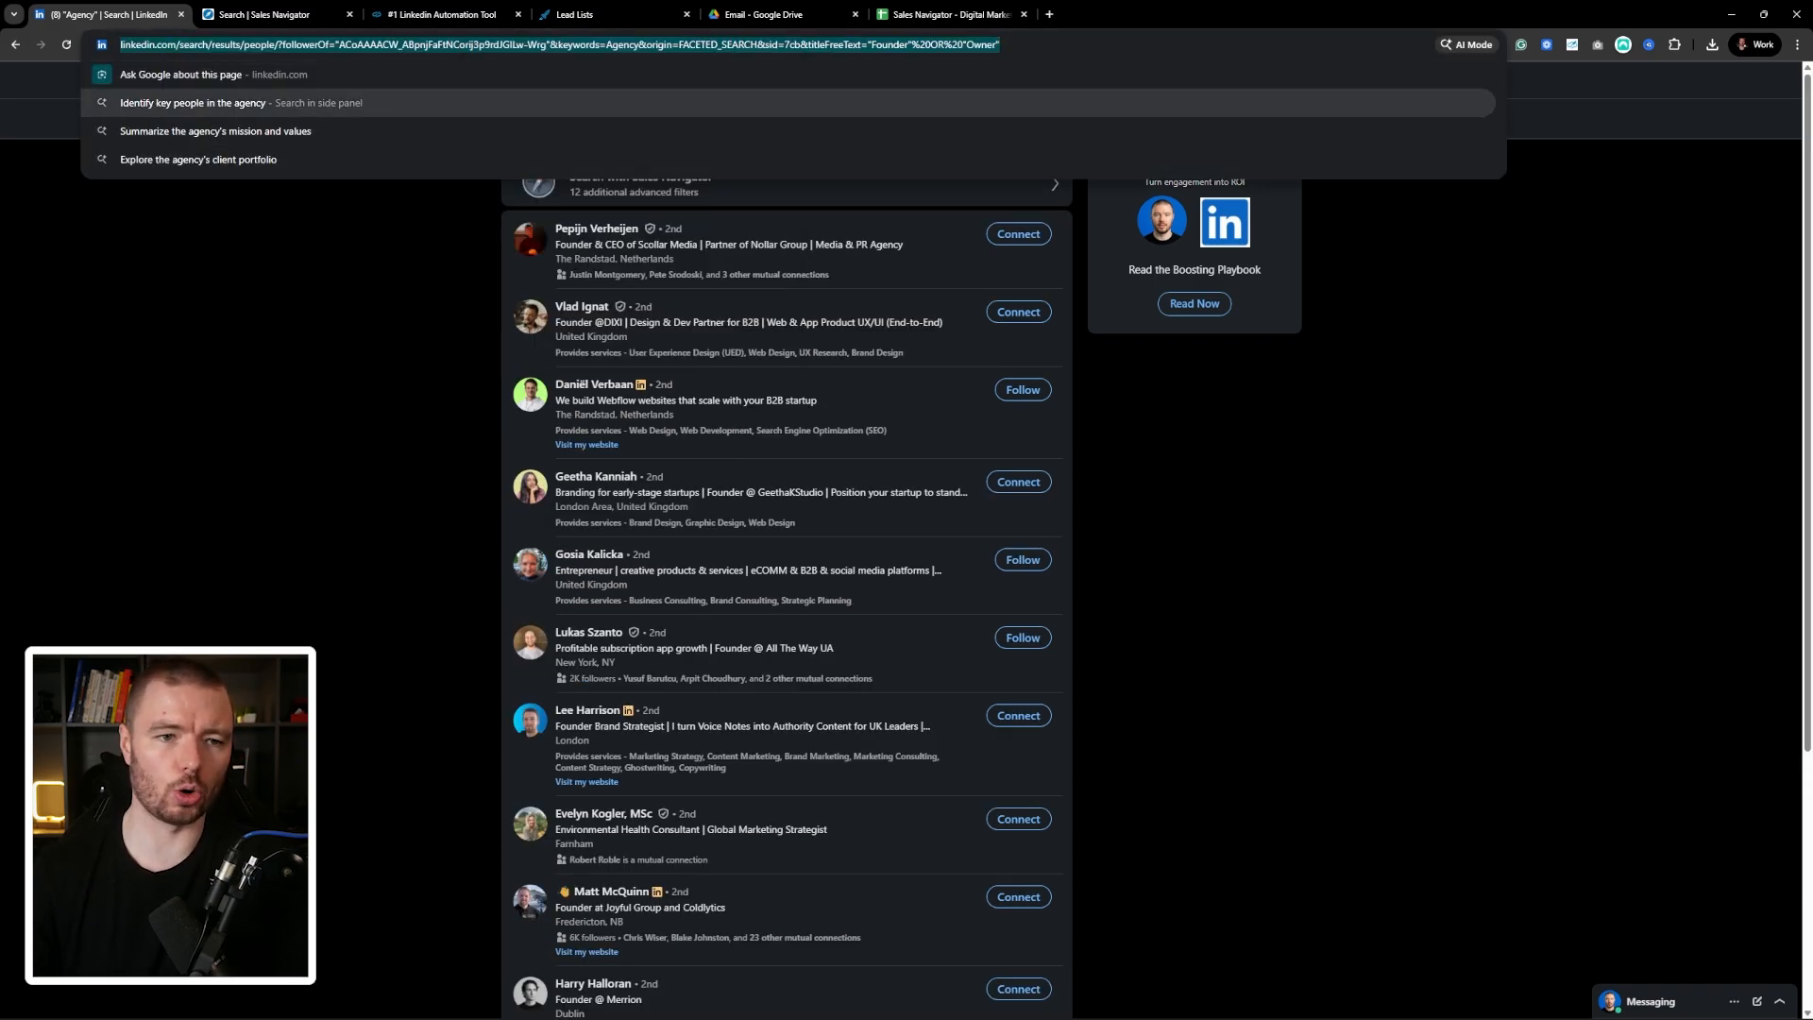
click(265, 14)
click(604, 14)
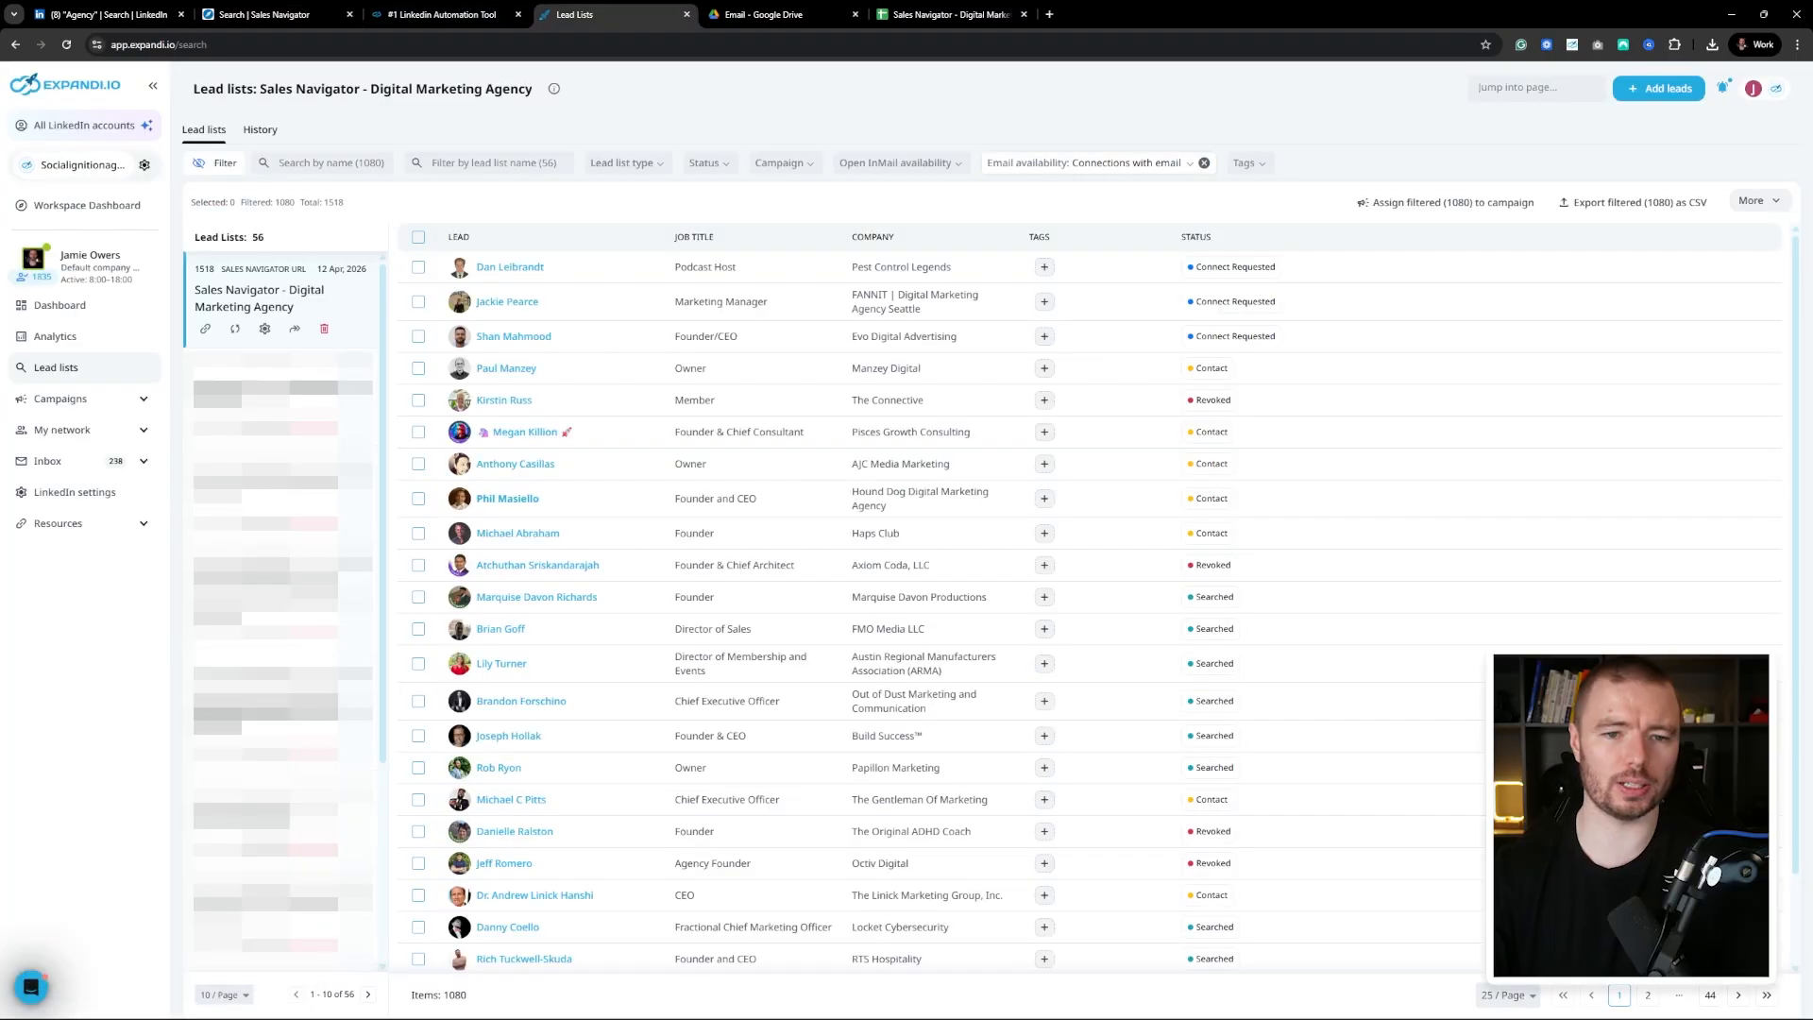
click(1659, 89)
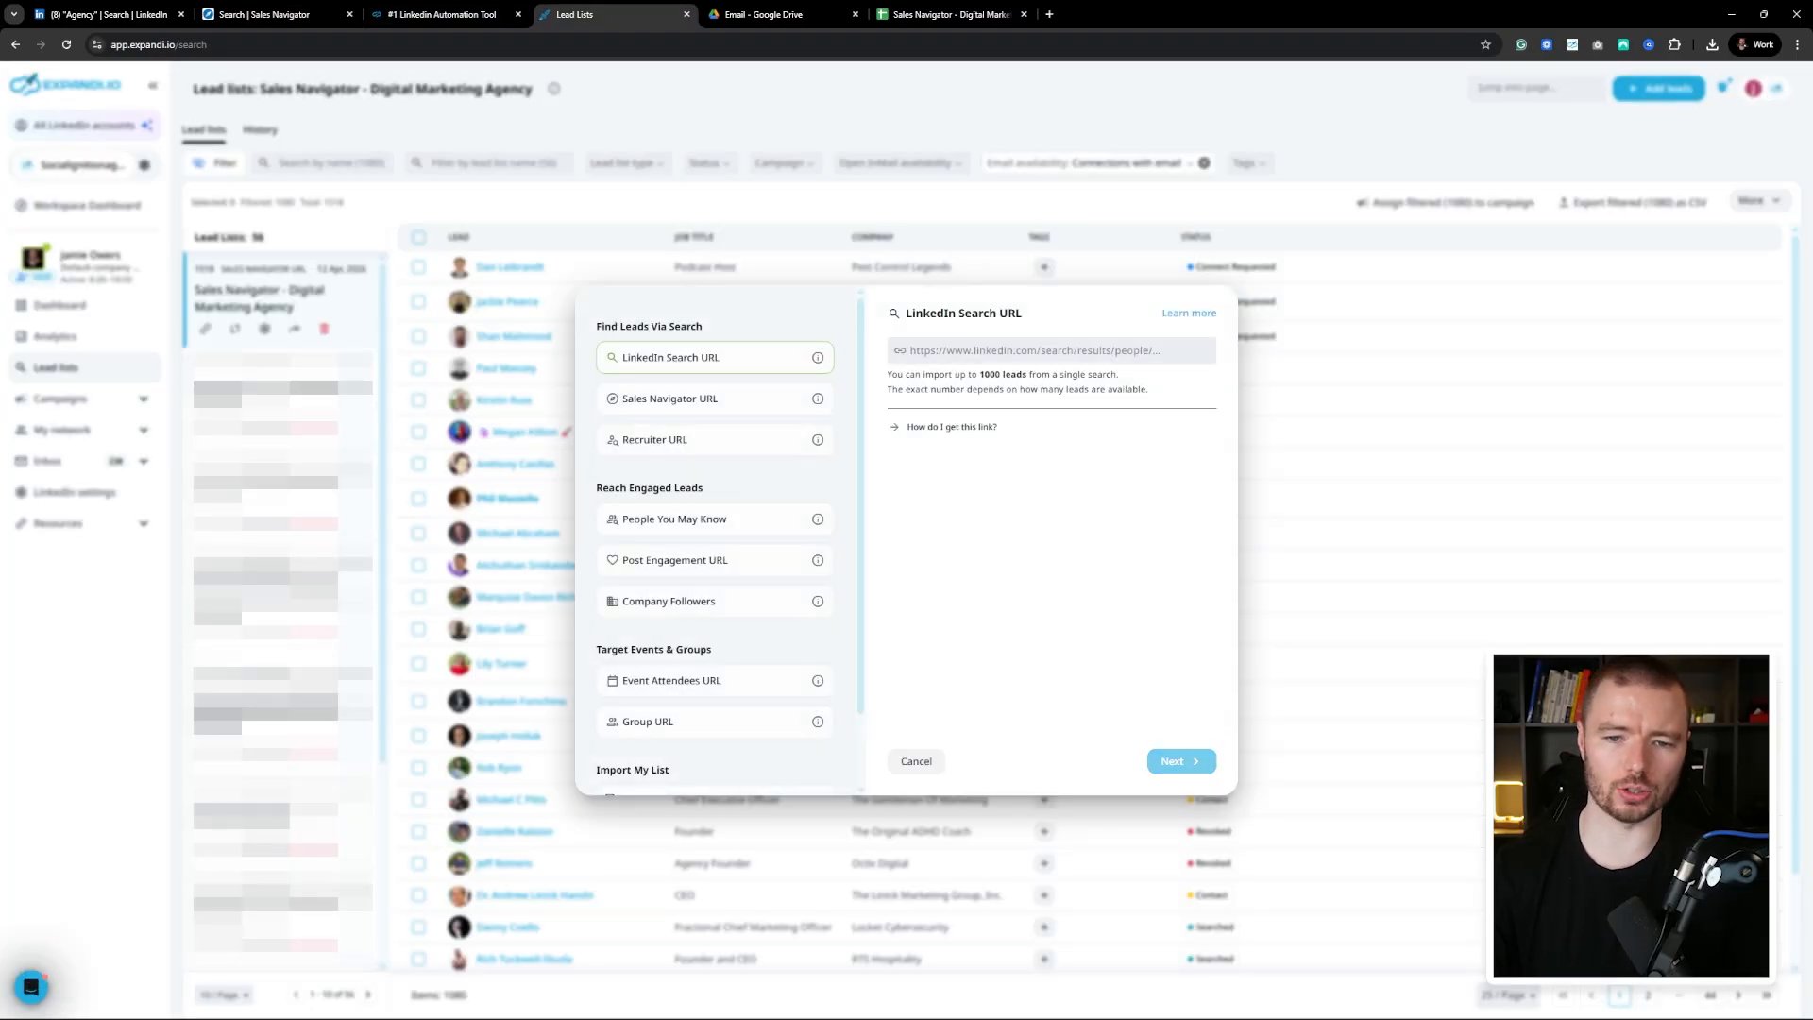
click(1034, 350)
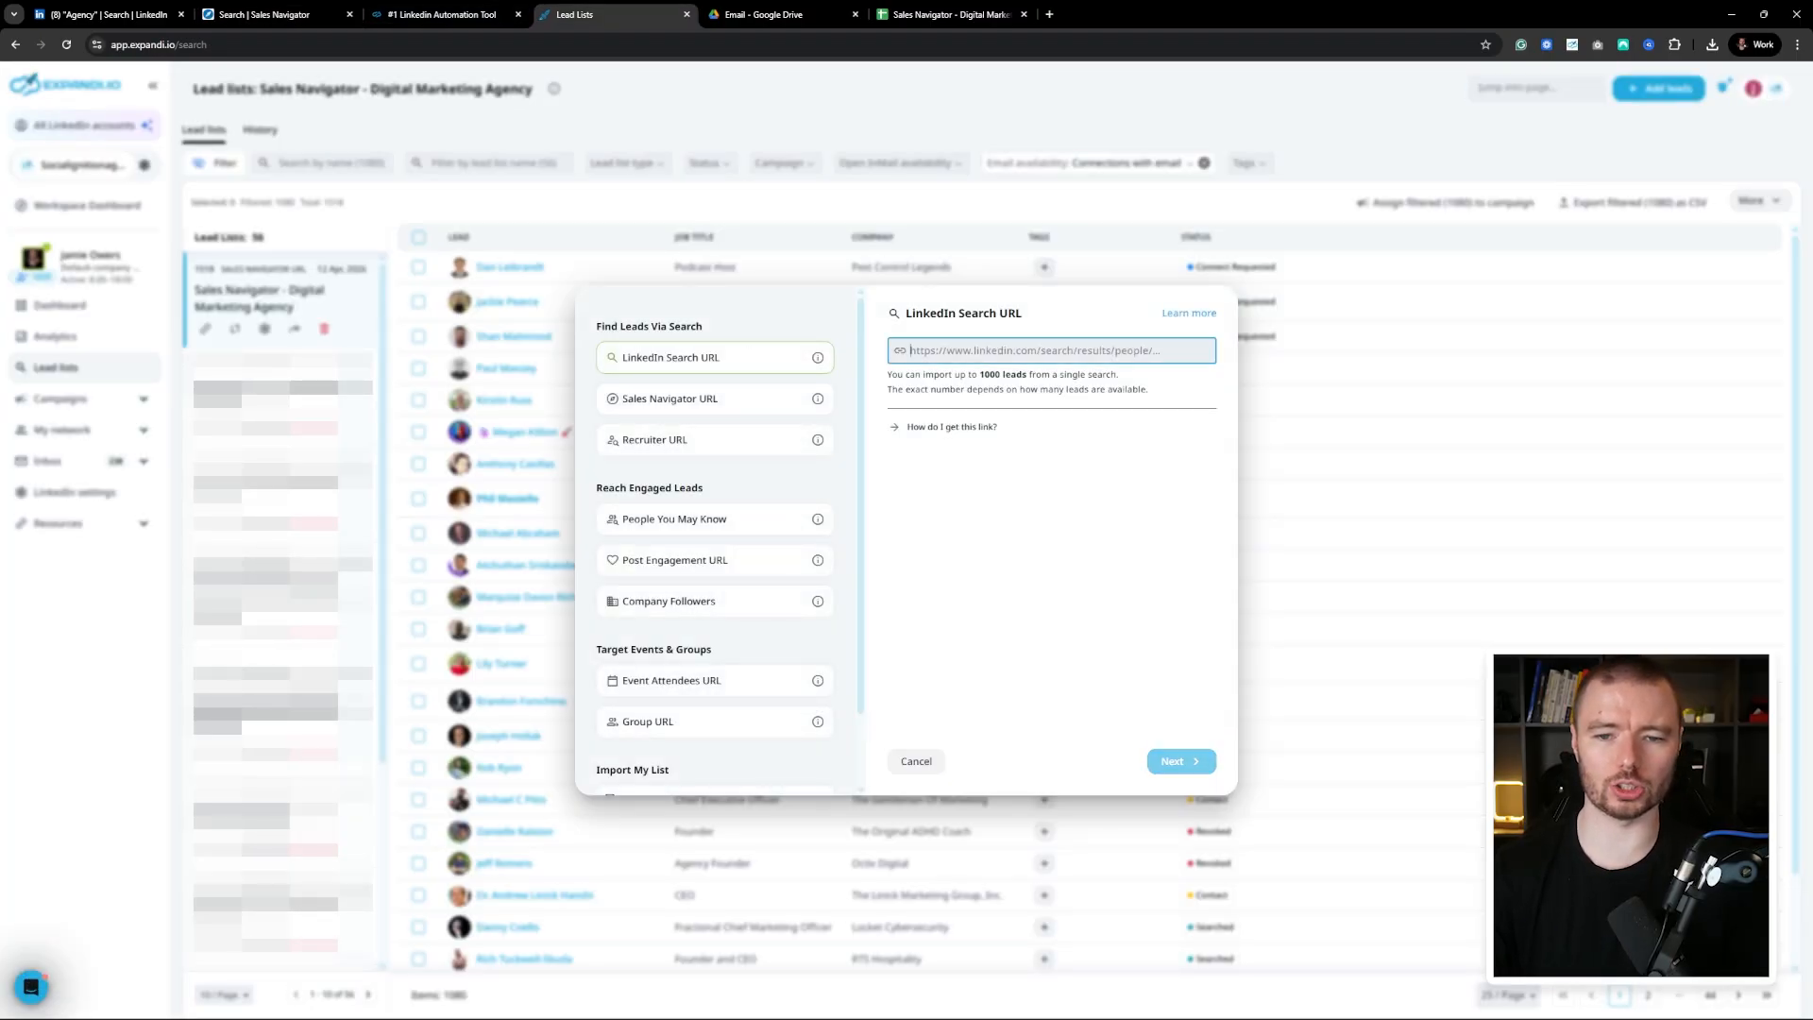
key(ctrl+v)
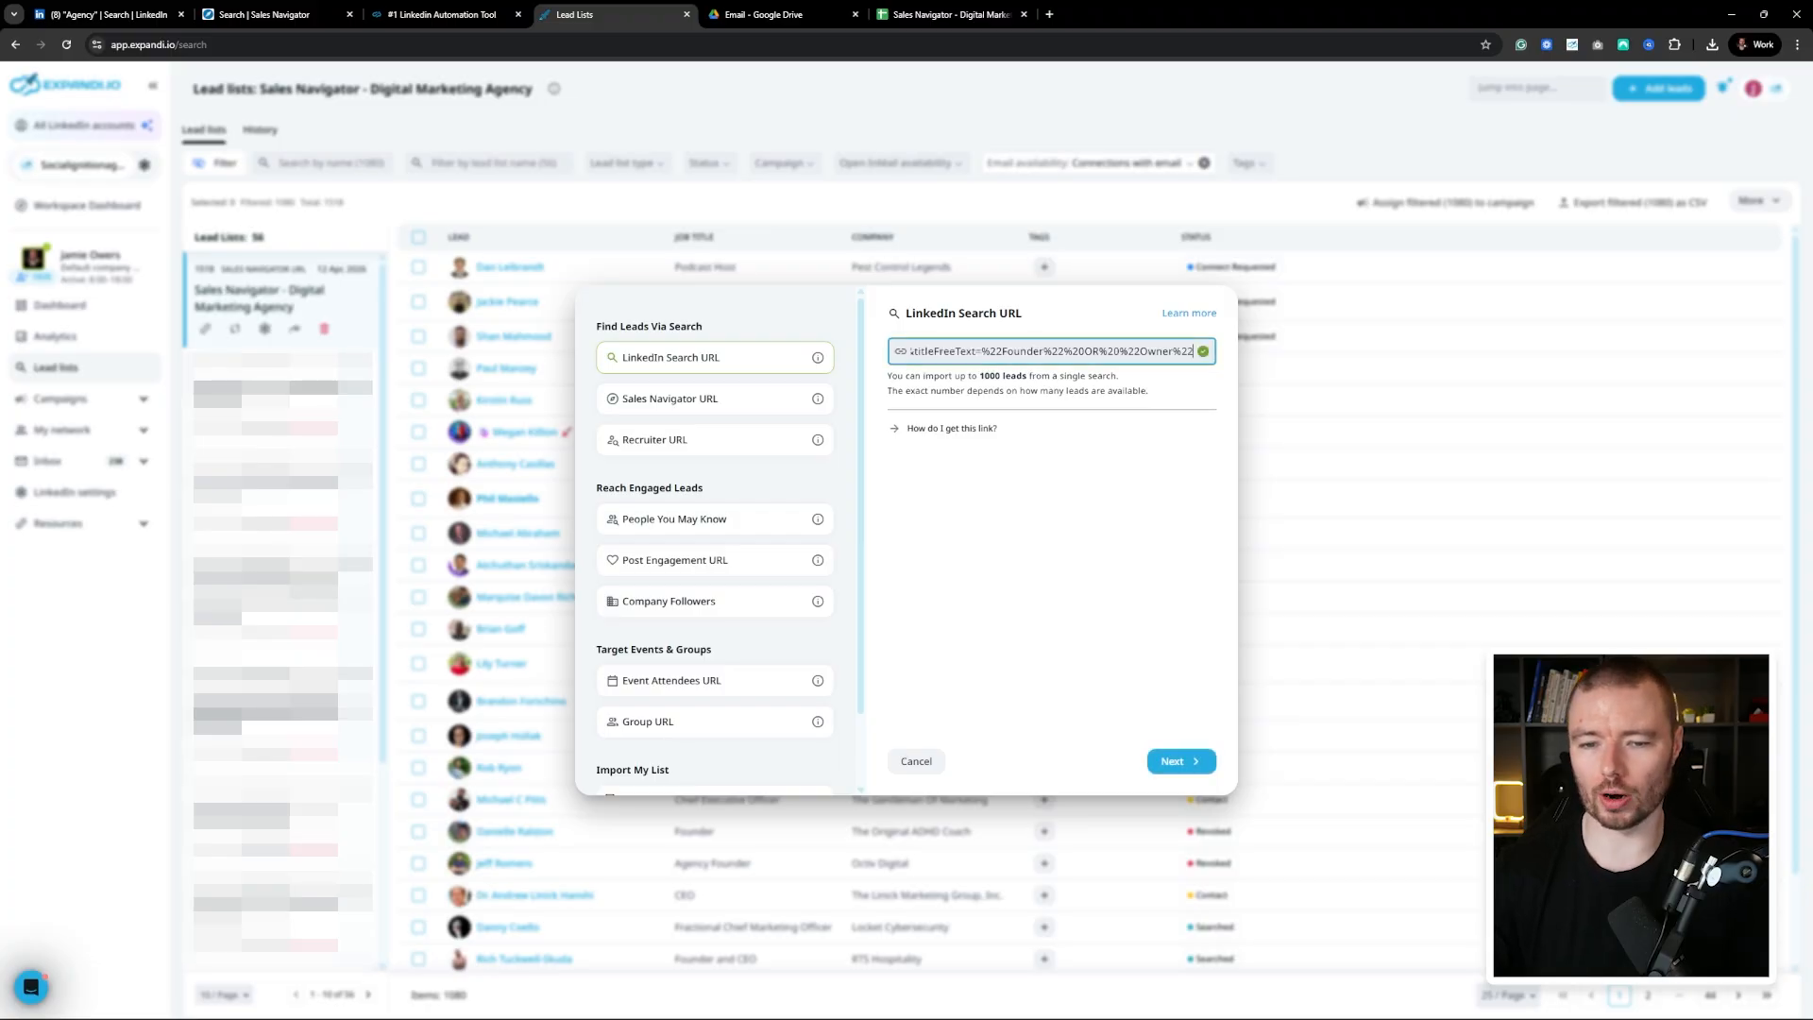
drag(980, 376, 1017, 375)
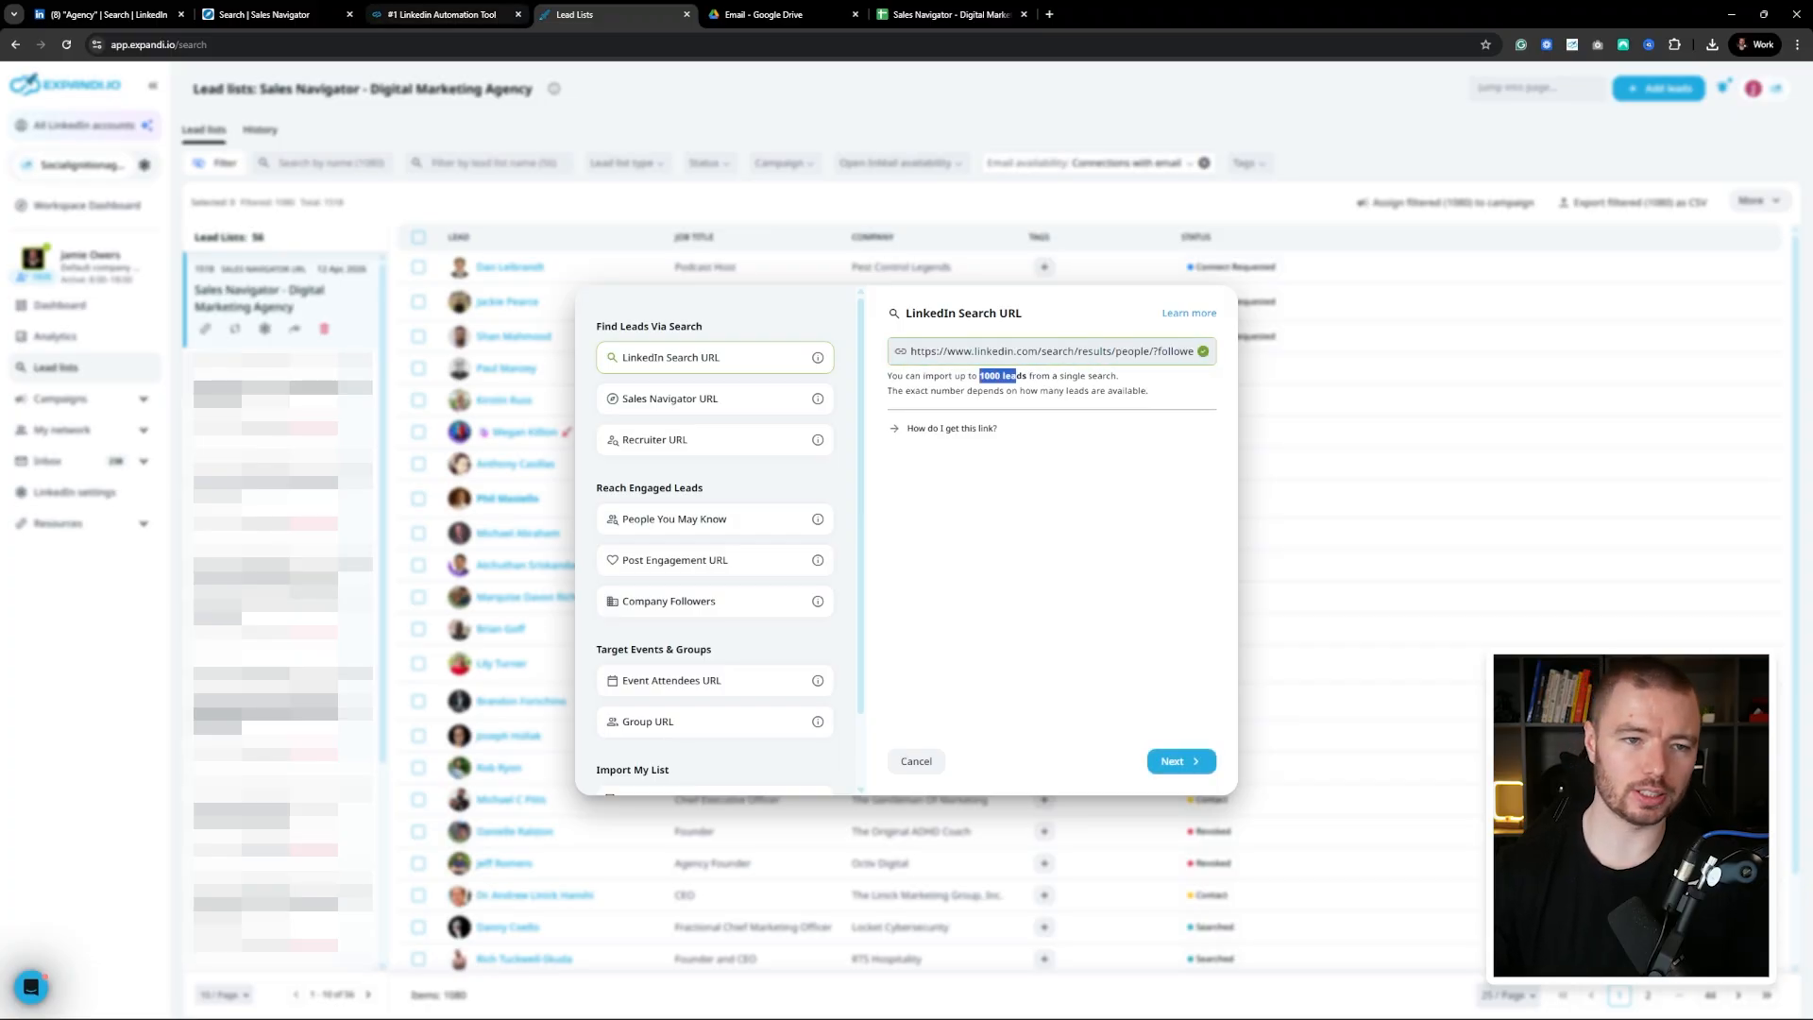
- Check how many result pages the filtered LinkedIn people search has and compare them with Expandi's import limit for a single search
click(109, 14)
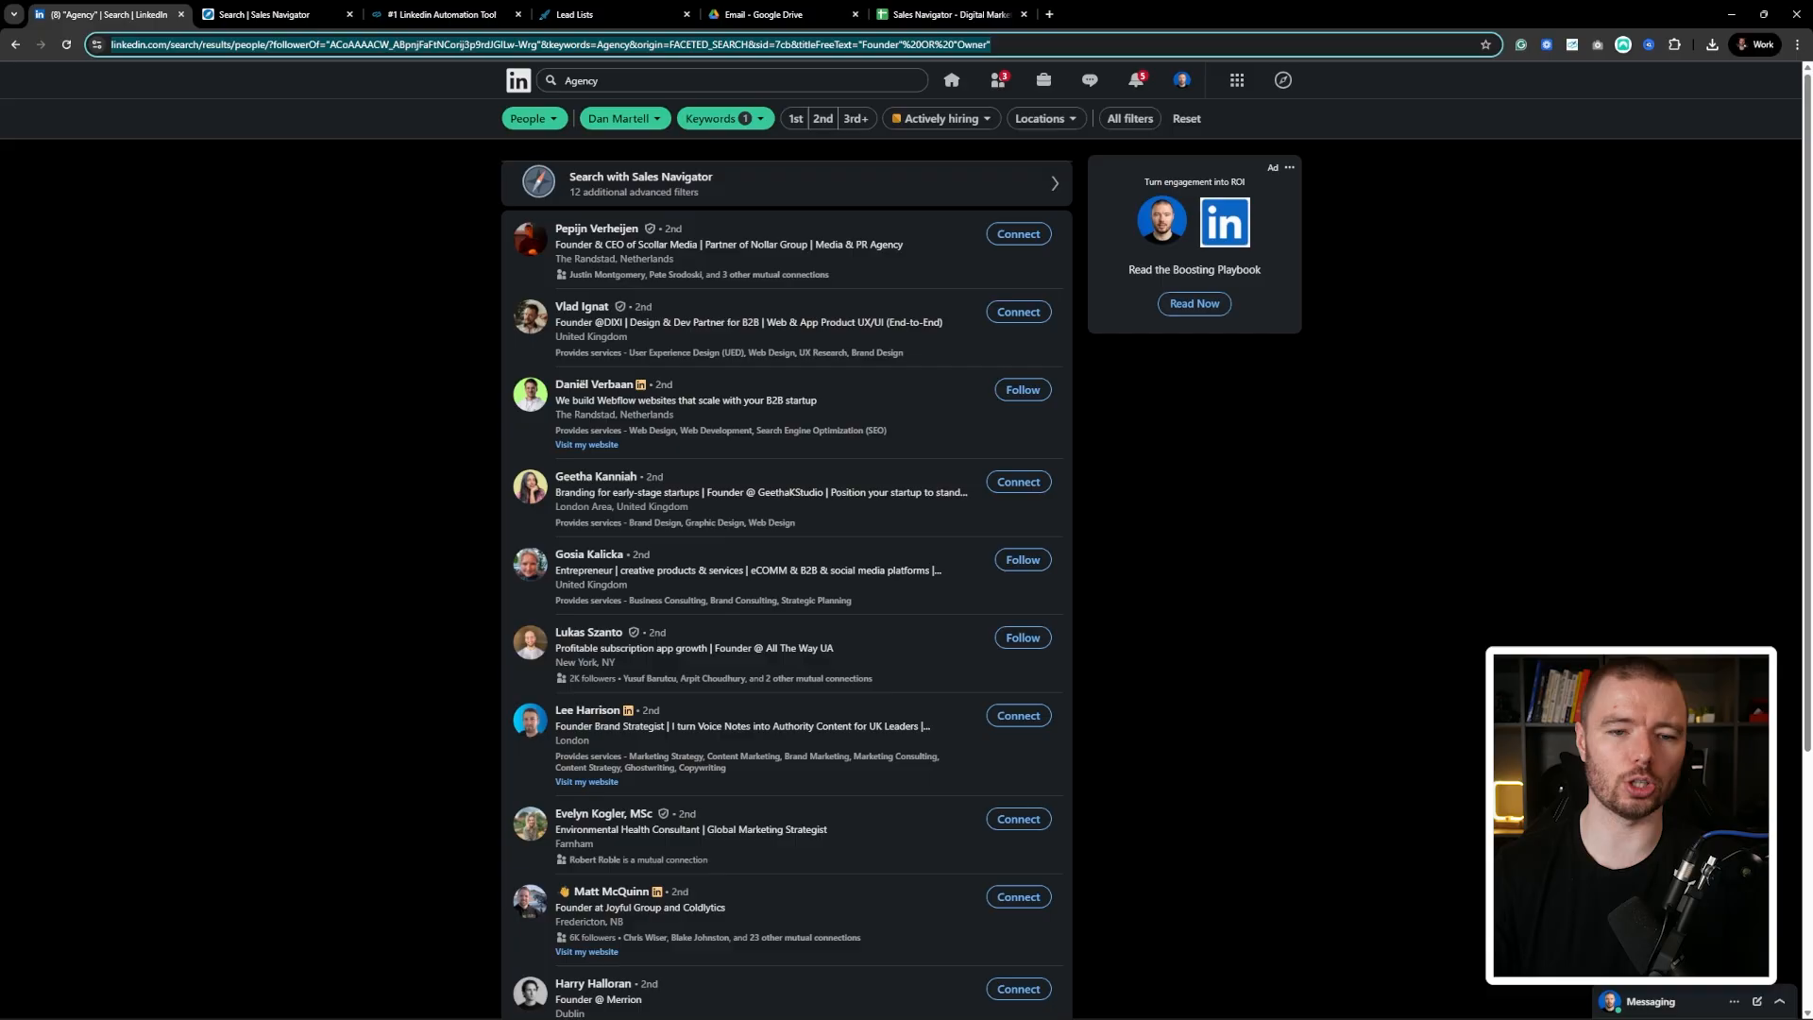
scroll(783, 473, down, 10)
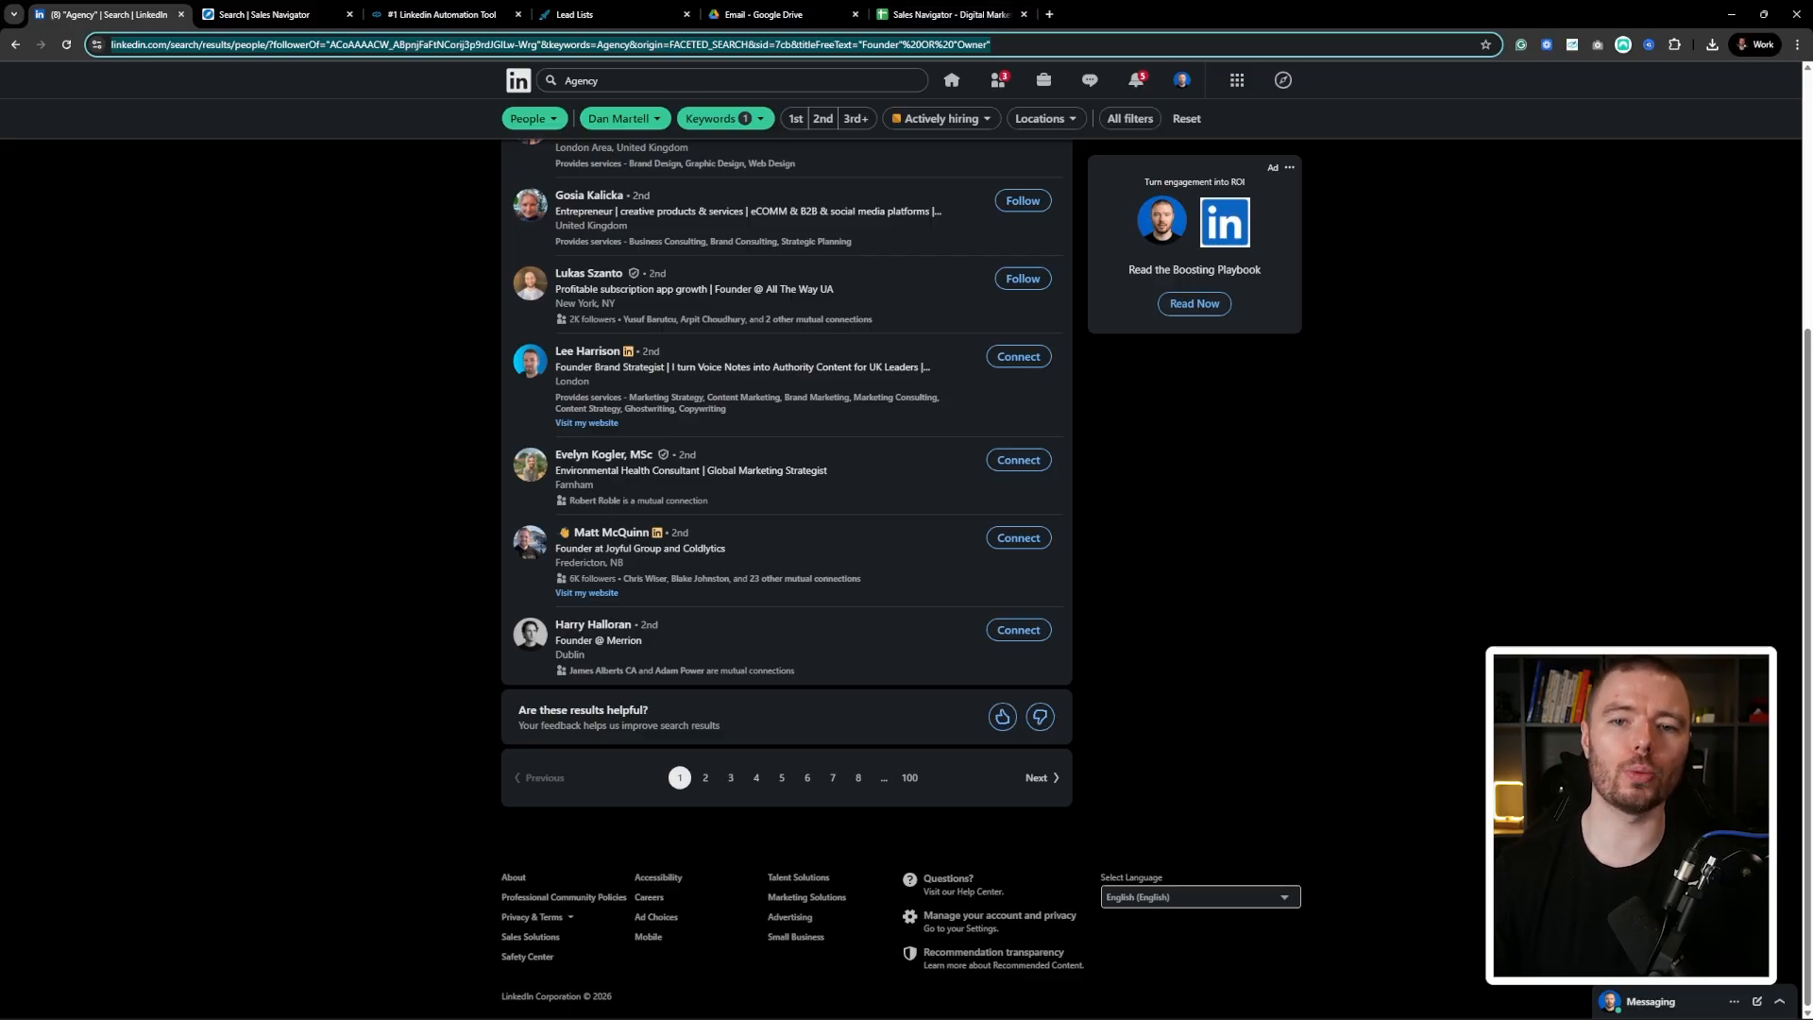
click(614, 14)
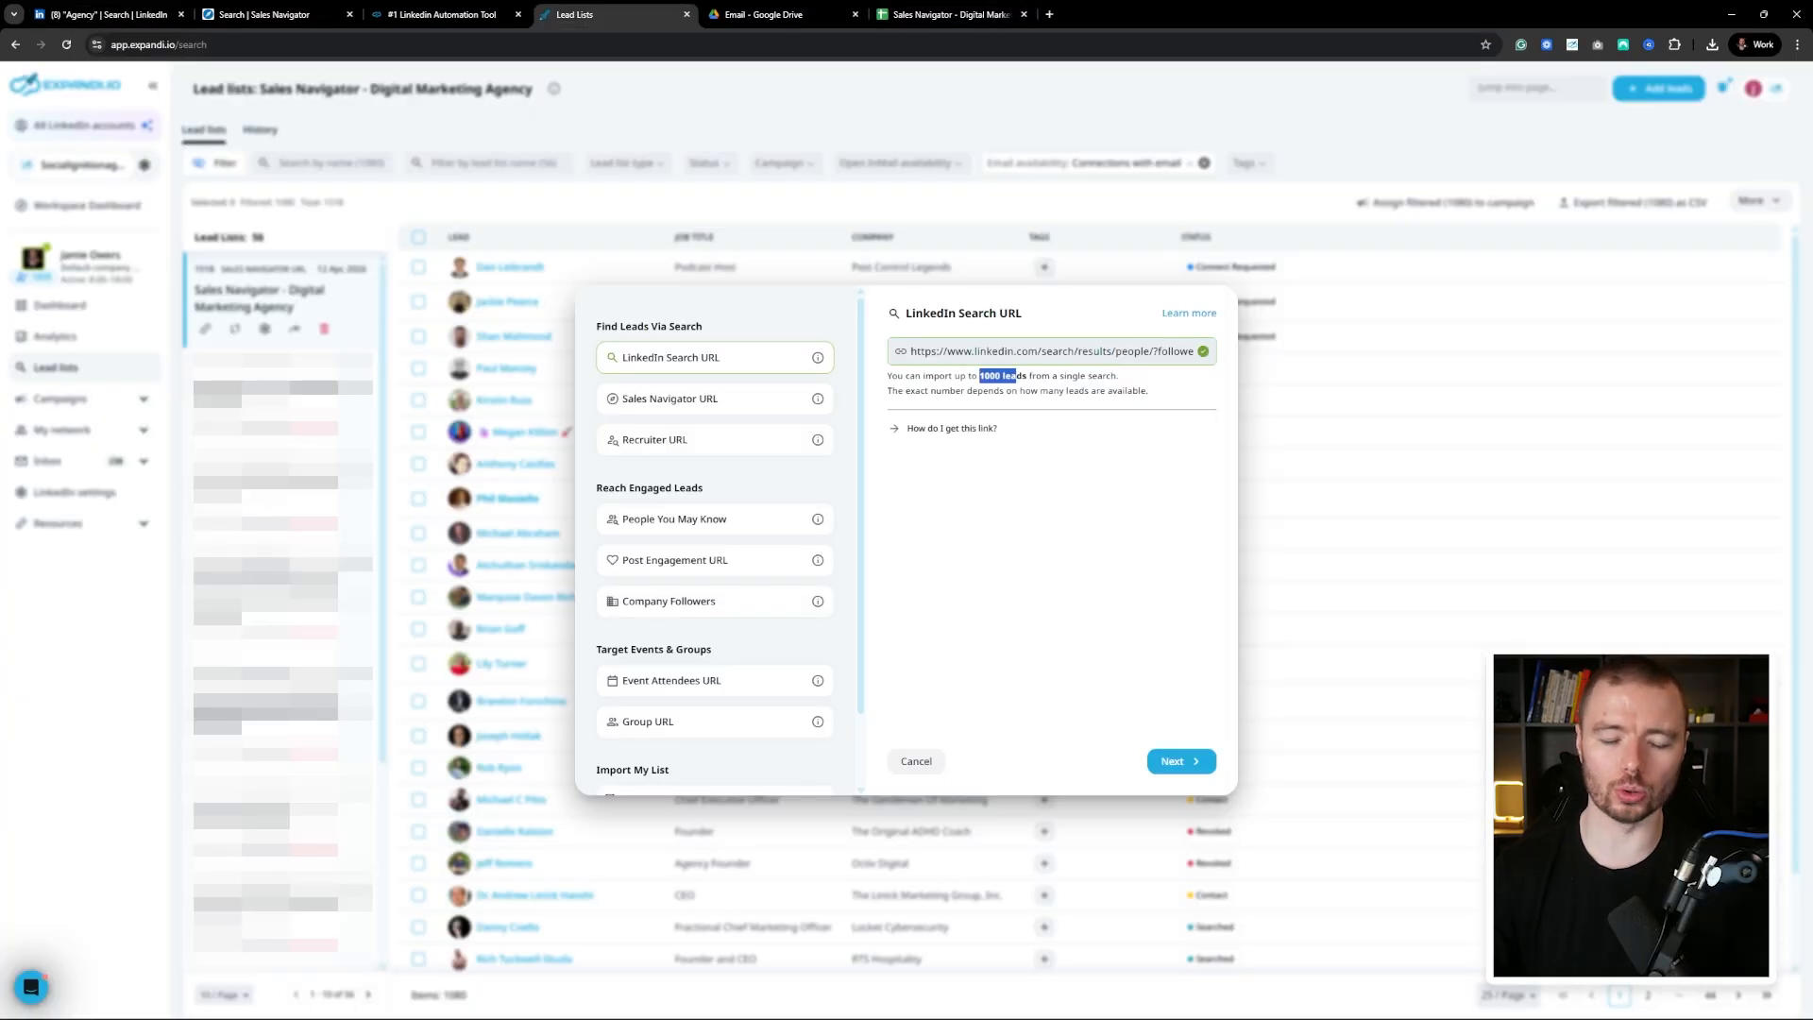
click(1003, 377)
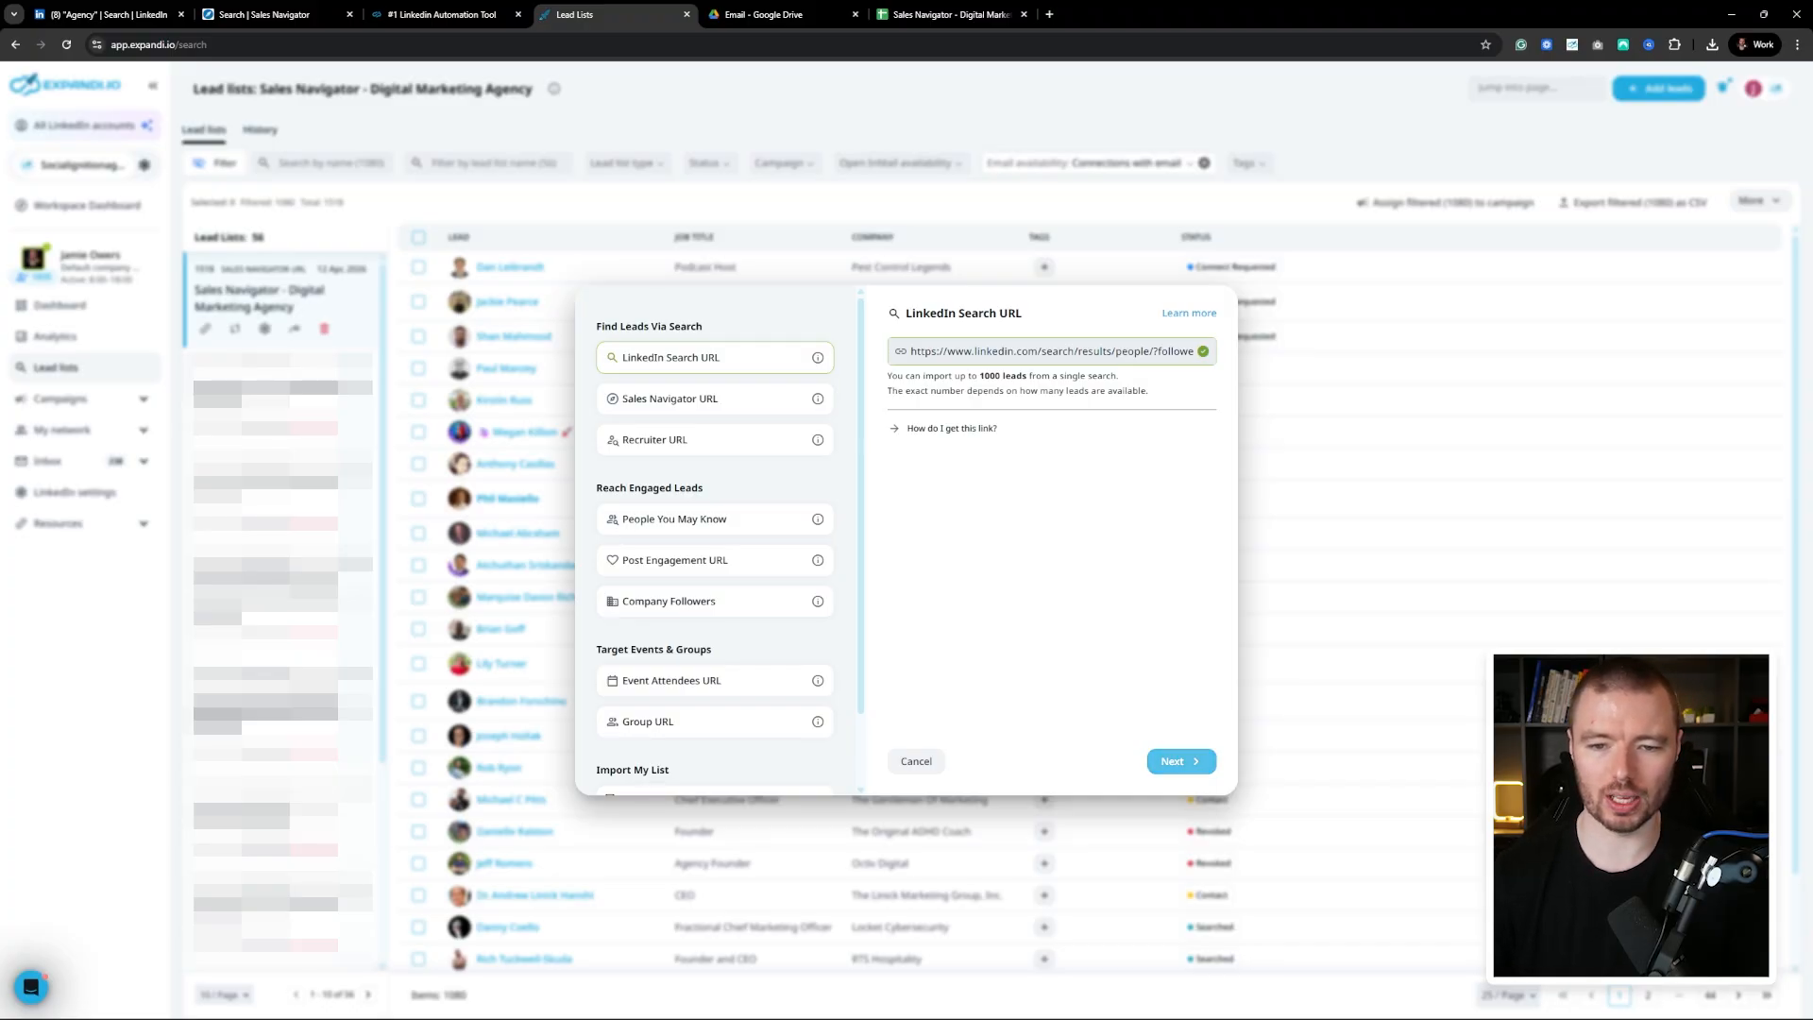
- Name the new lead list "DM Followers - Agency + Founder or Owner" and confirm importing the leads from the LinkedIn search
click(1181, 761)
drag(1060, 374, 893, 374)
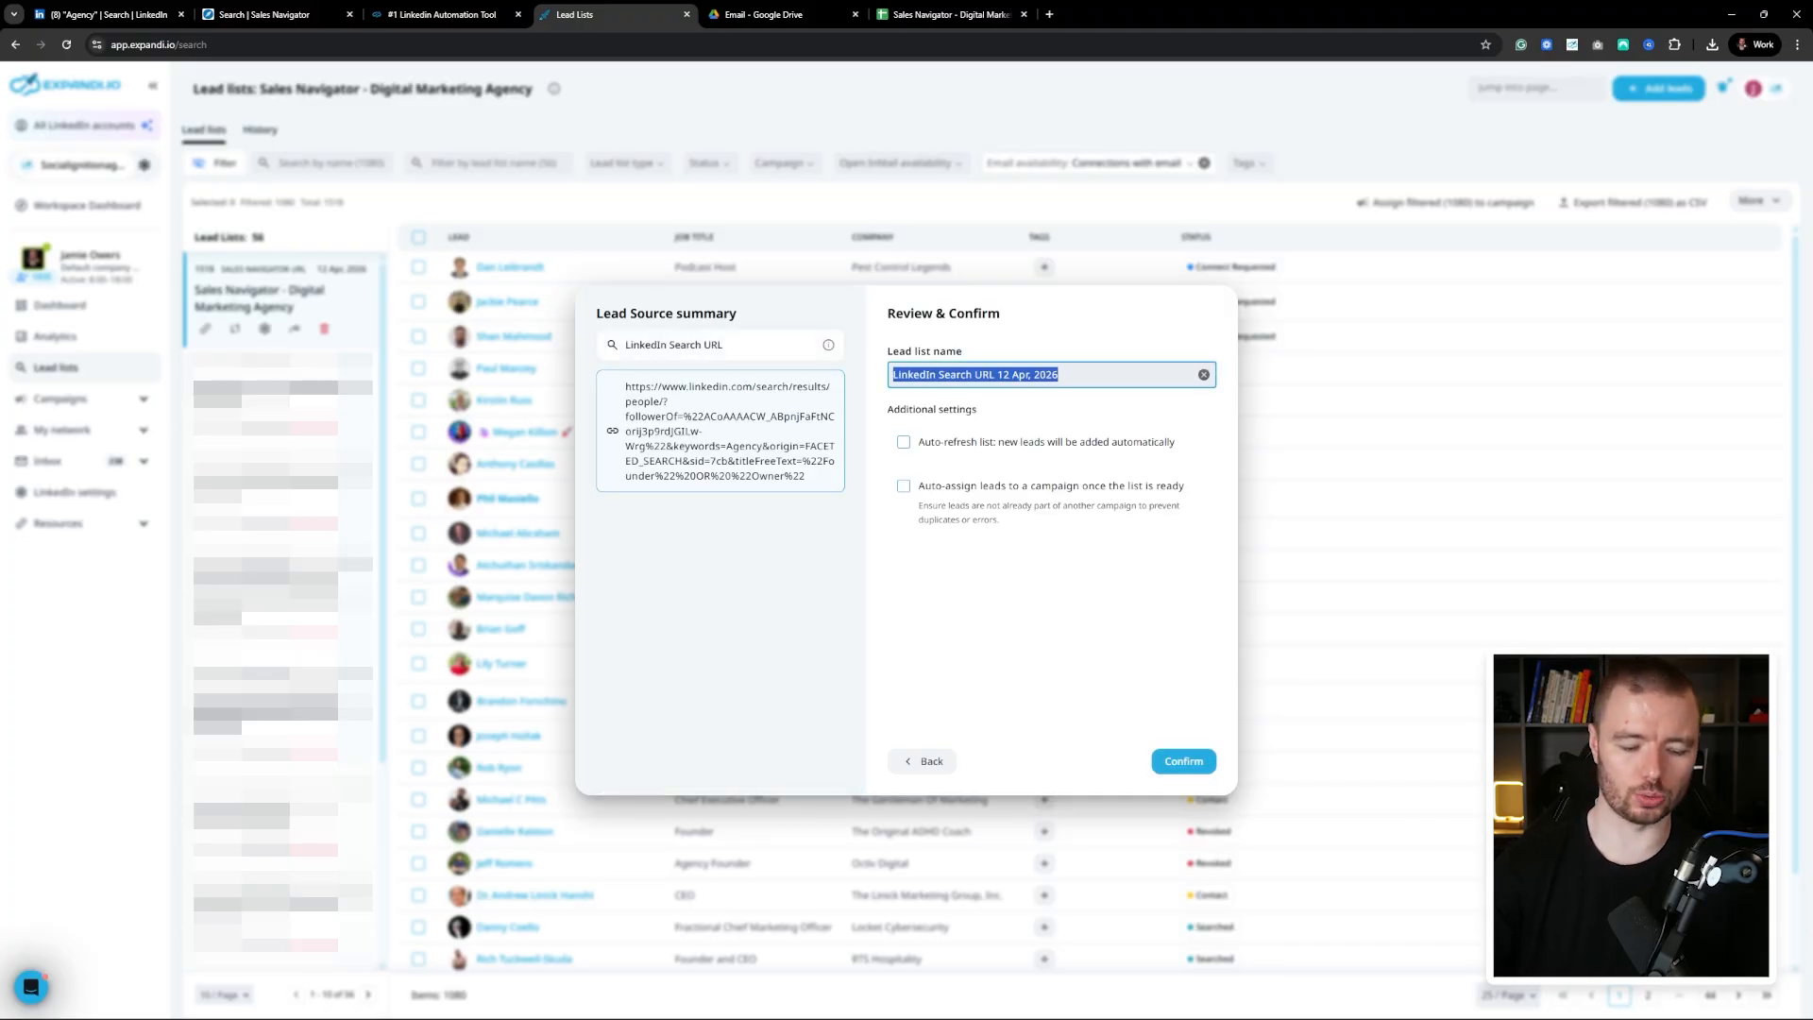
text(DM)
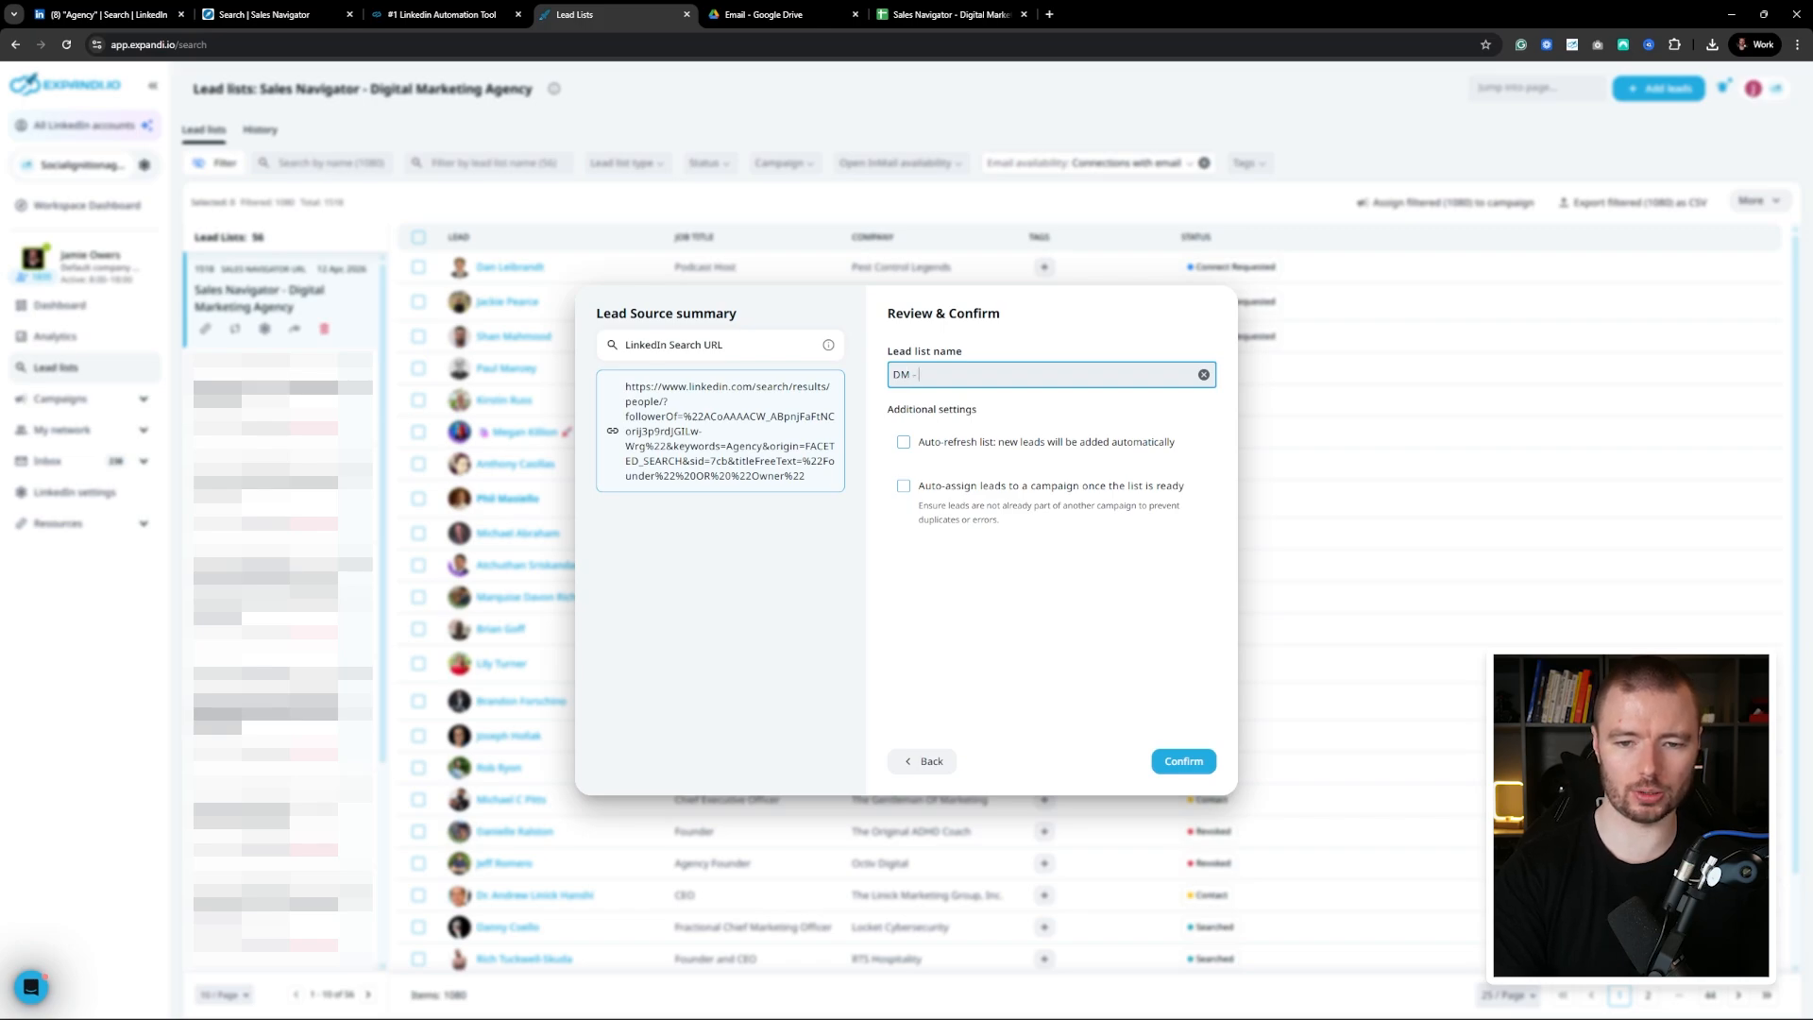
text( Followers - Agency + Founder or Owner)
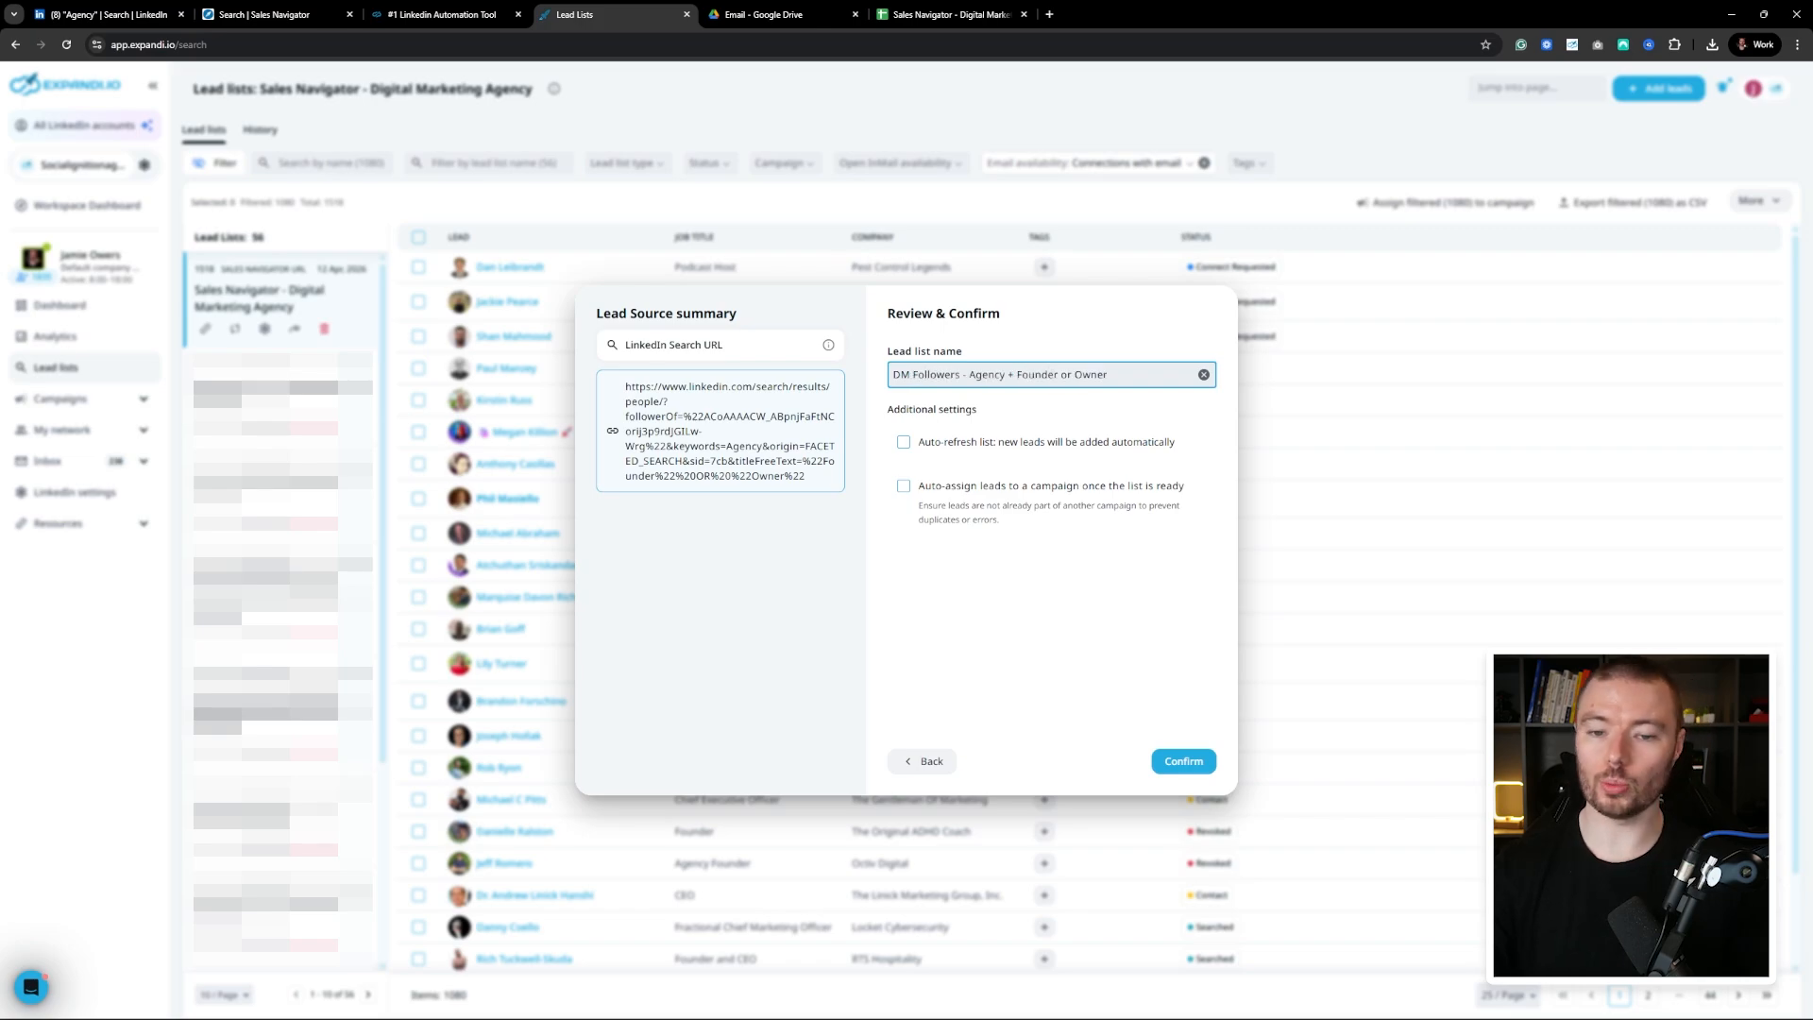
click(903, 442)
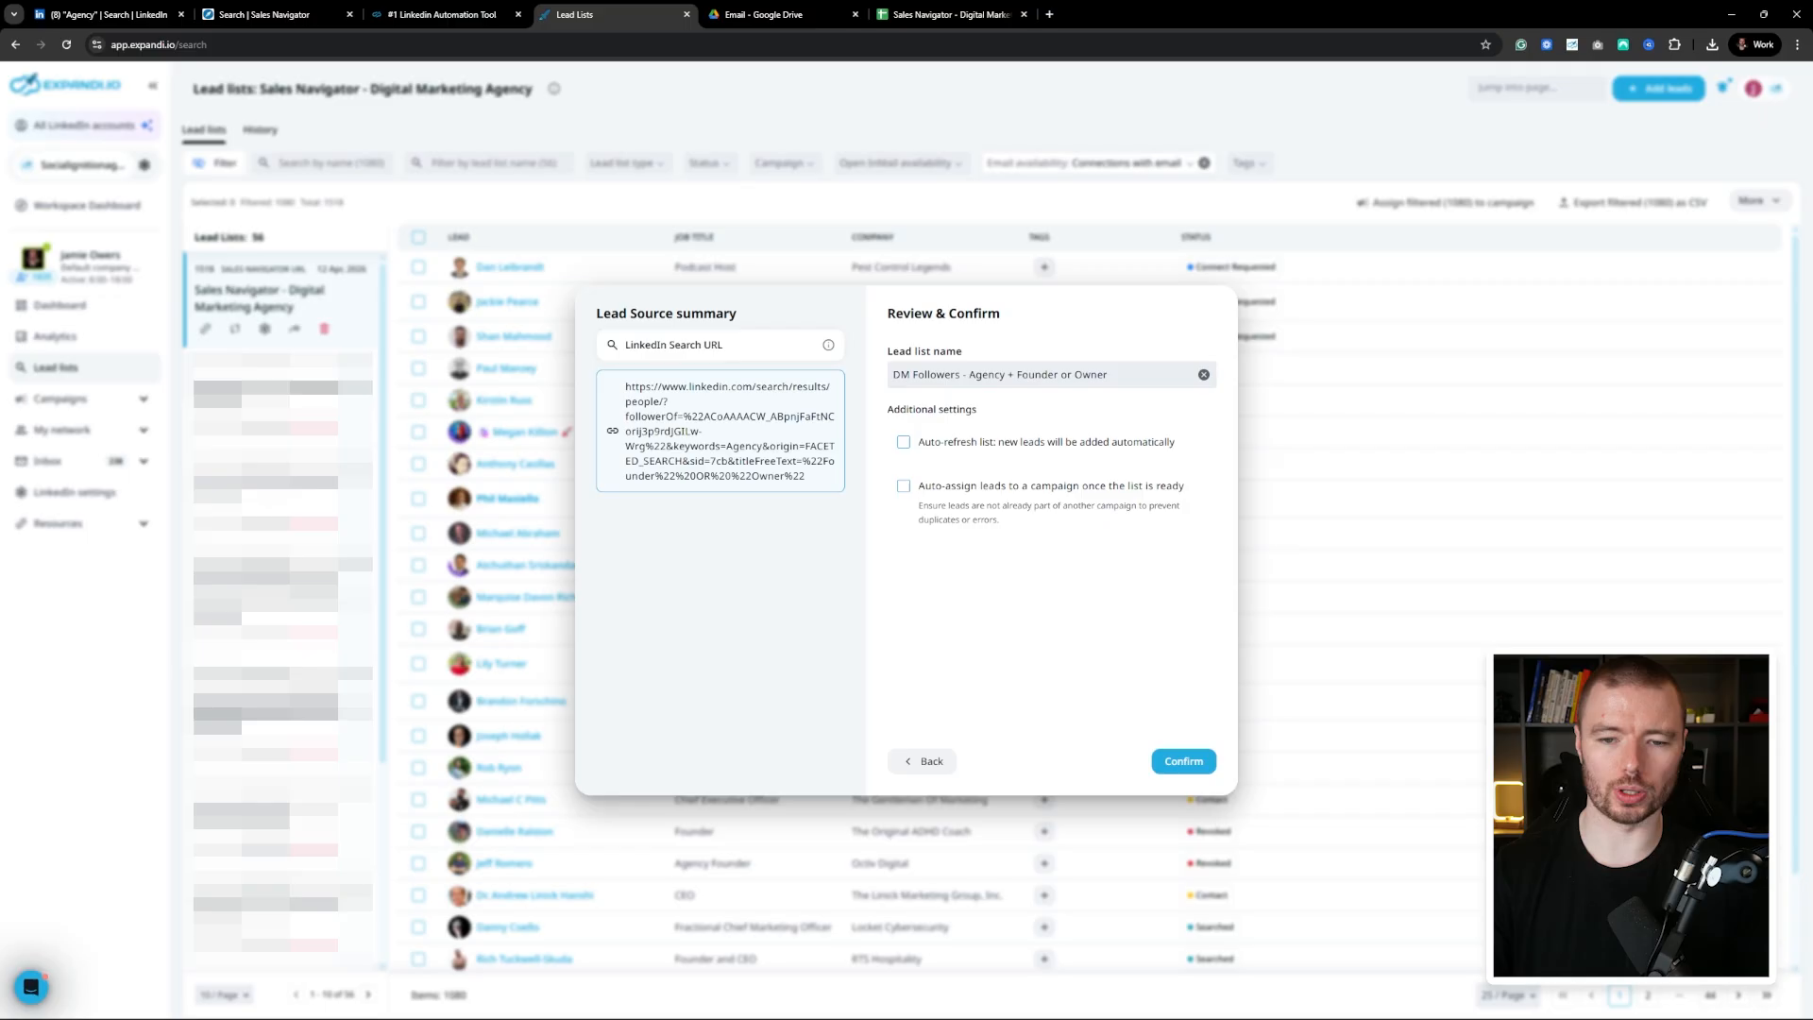
click(1183, 761)
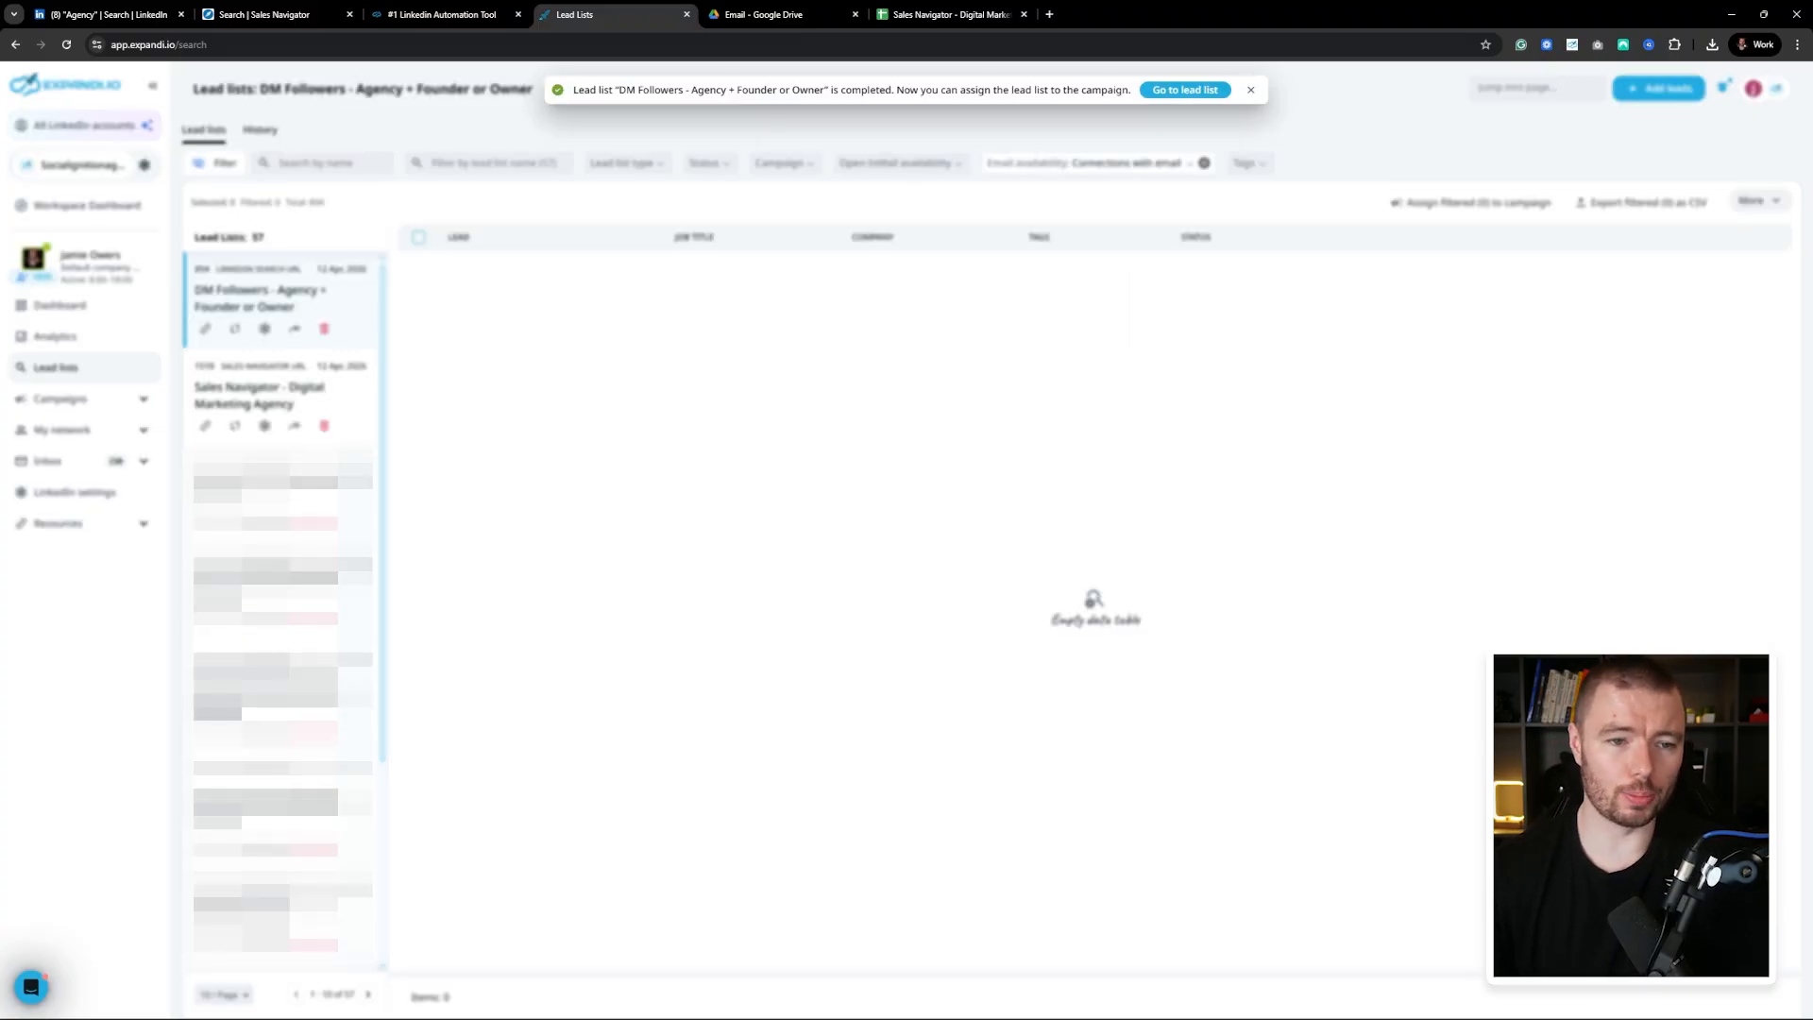
- Load the leads of the "DM Followers - Agency + Founder or Owner" list and export the filtered connections with email as CSV, without messages
click(258, 396)
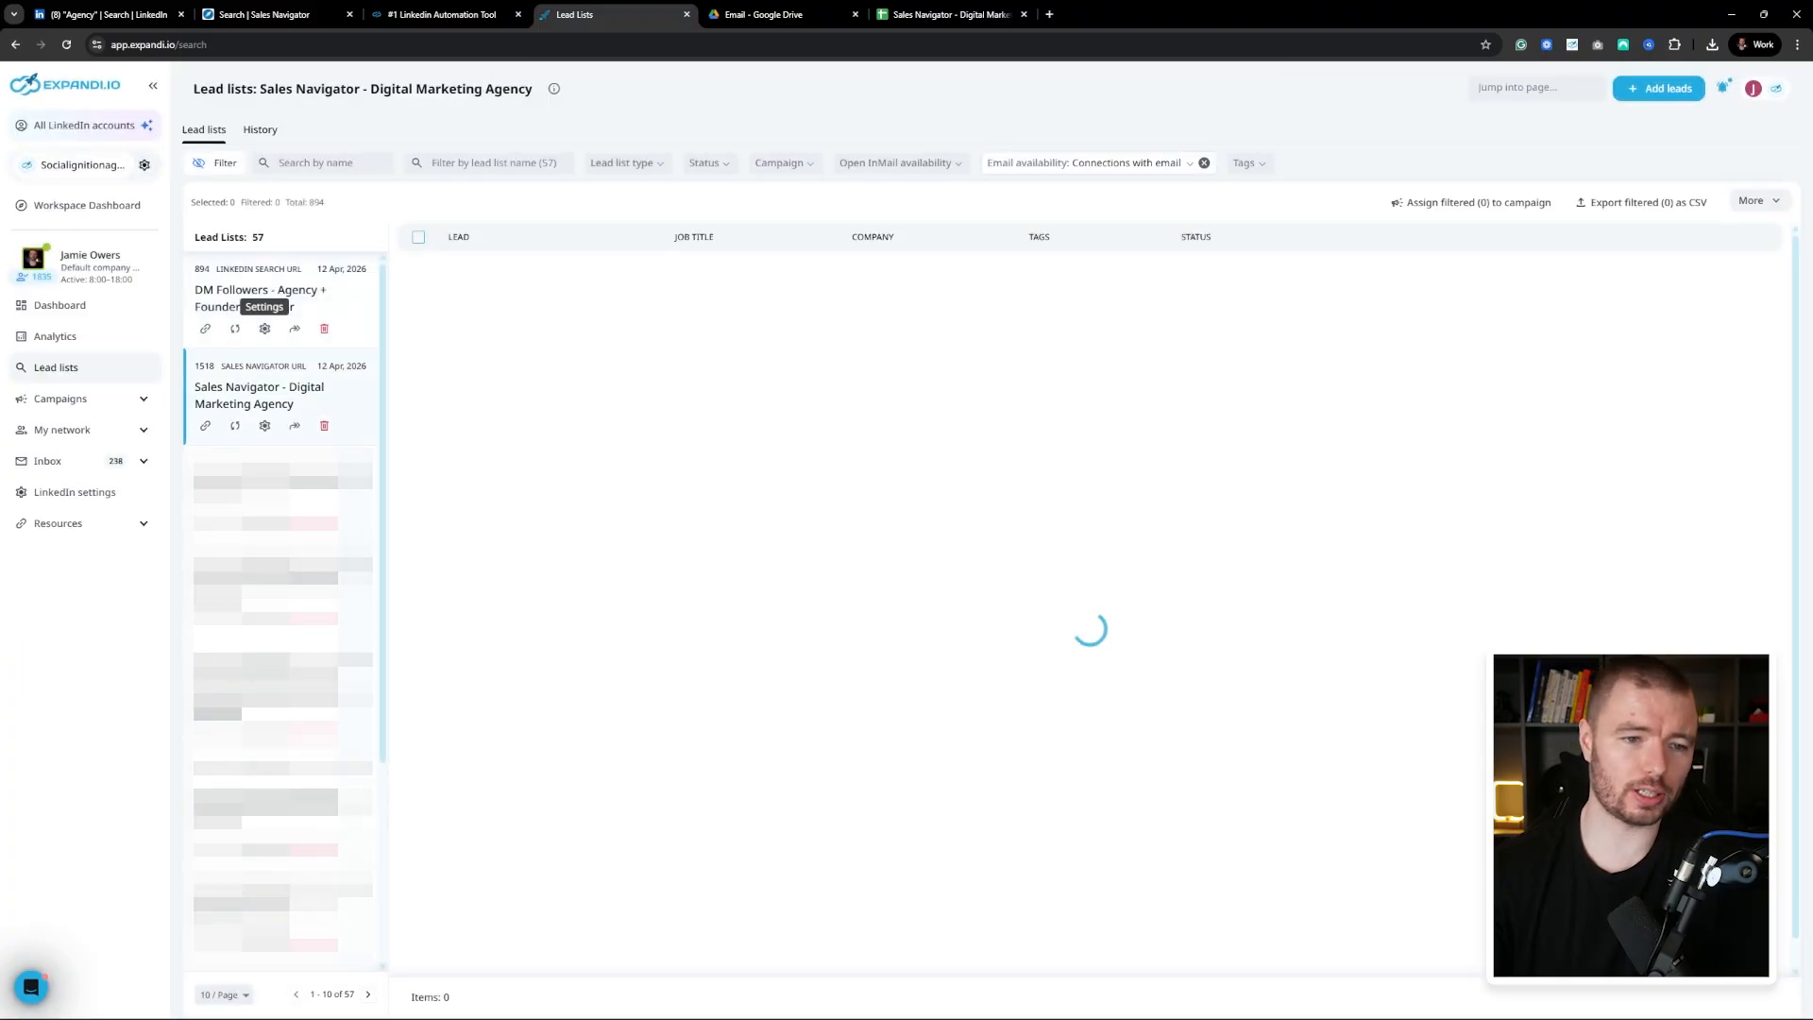
click(261, 298)
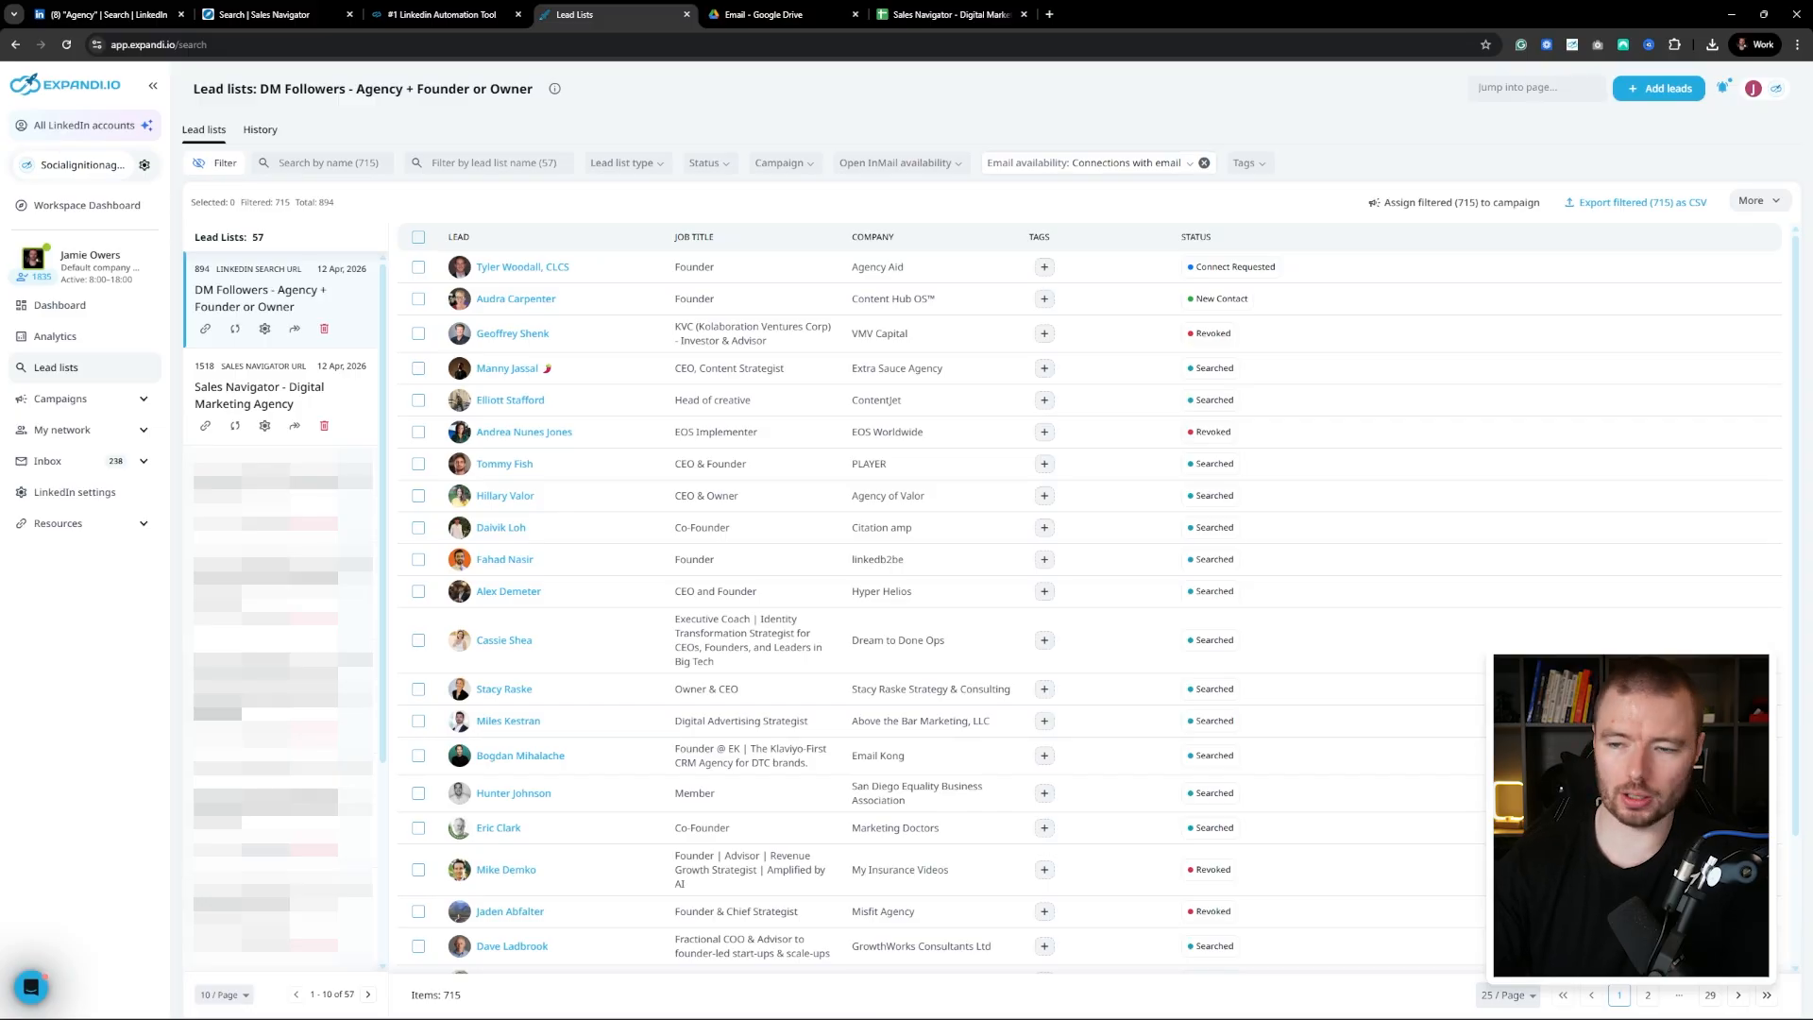
click(1636, 202)
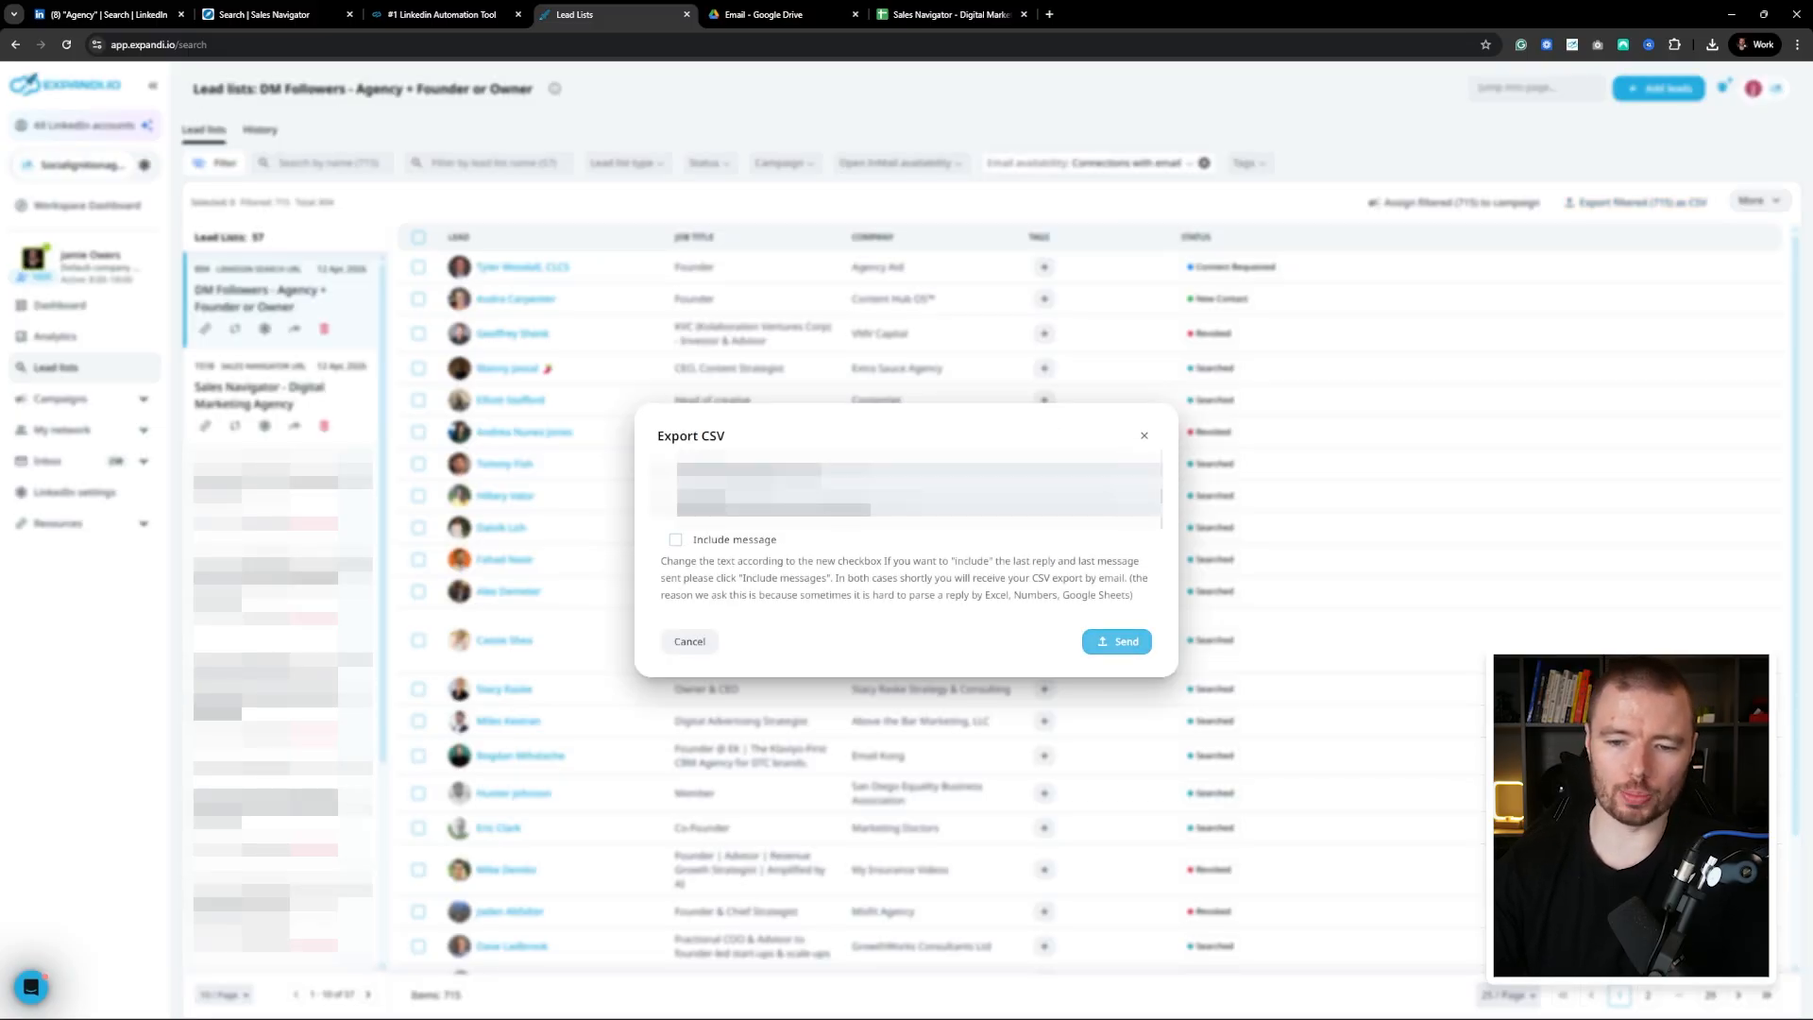
click(1117, 641)
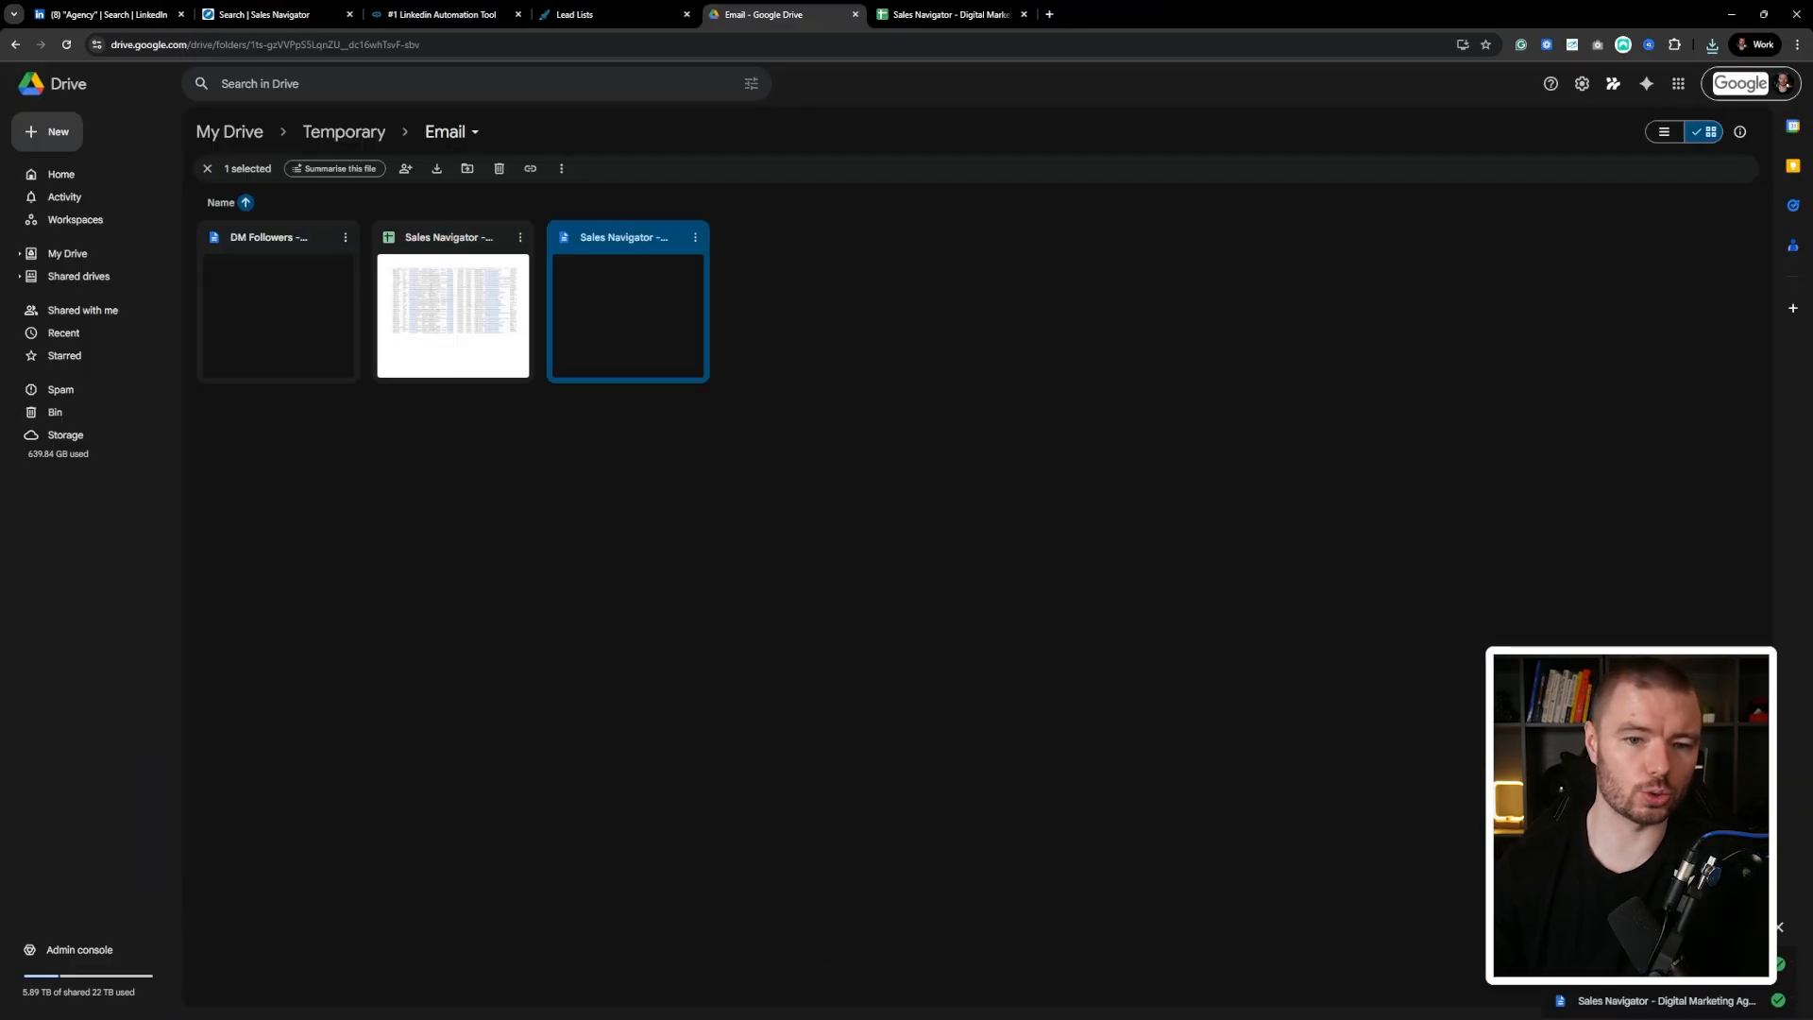
- In the Email folder of Google Drive, open the DM Followers export file with Google Sheets
right_click(293, 280)
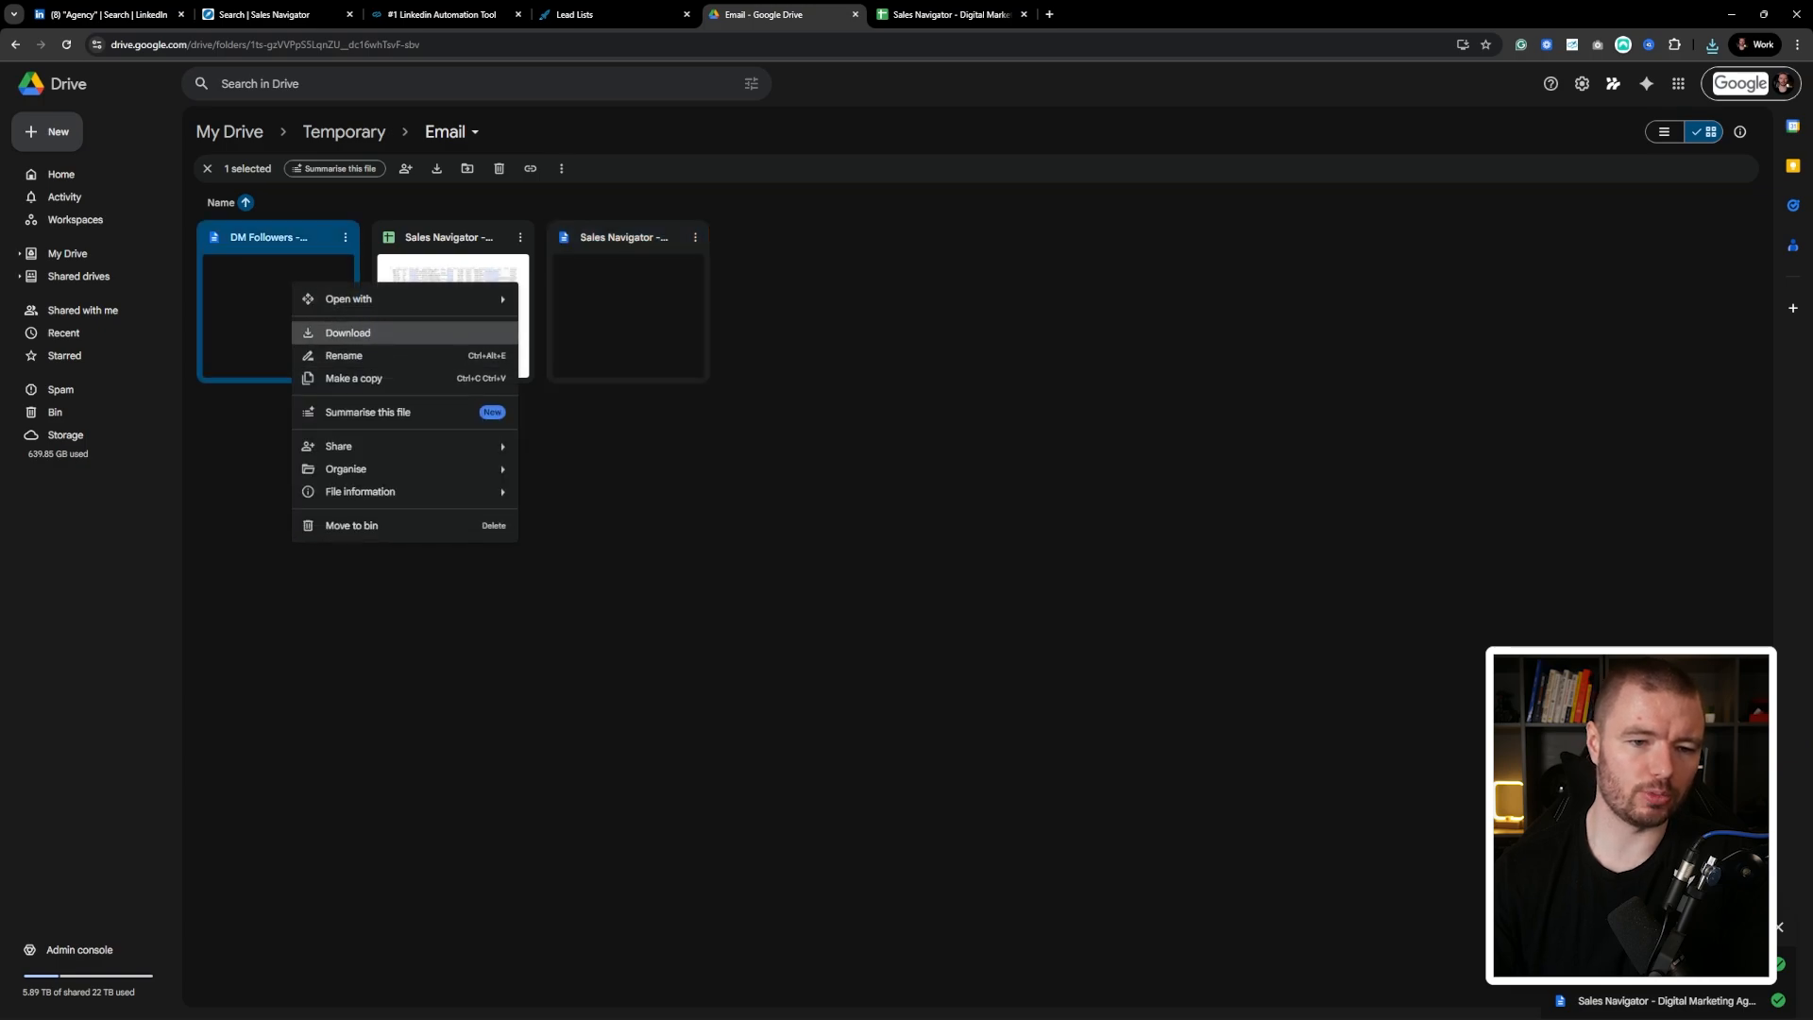
mouse_move(396, 299)
click(578, 382)
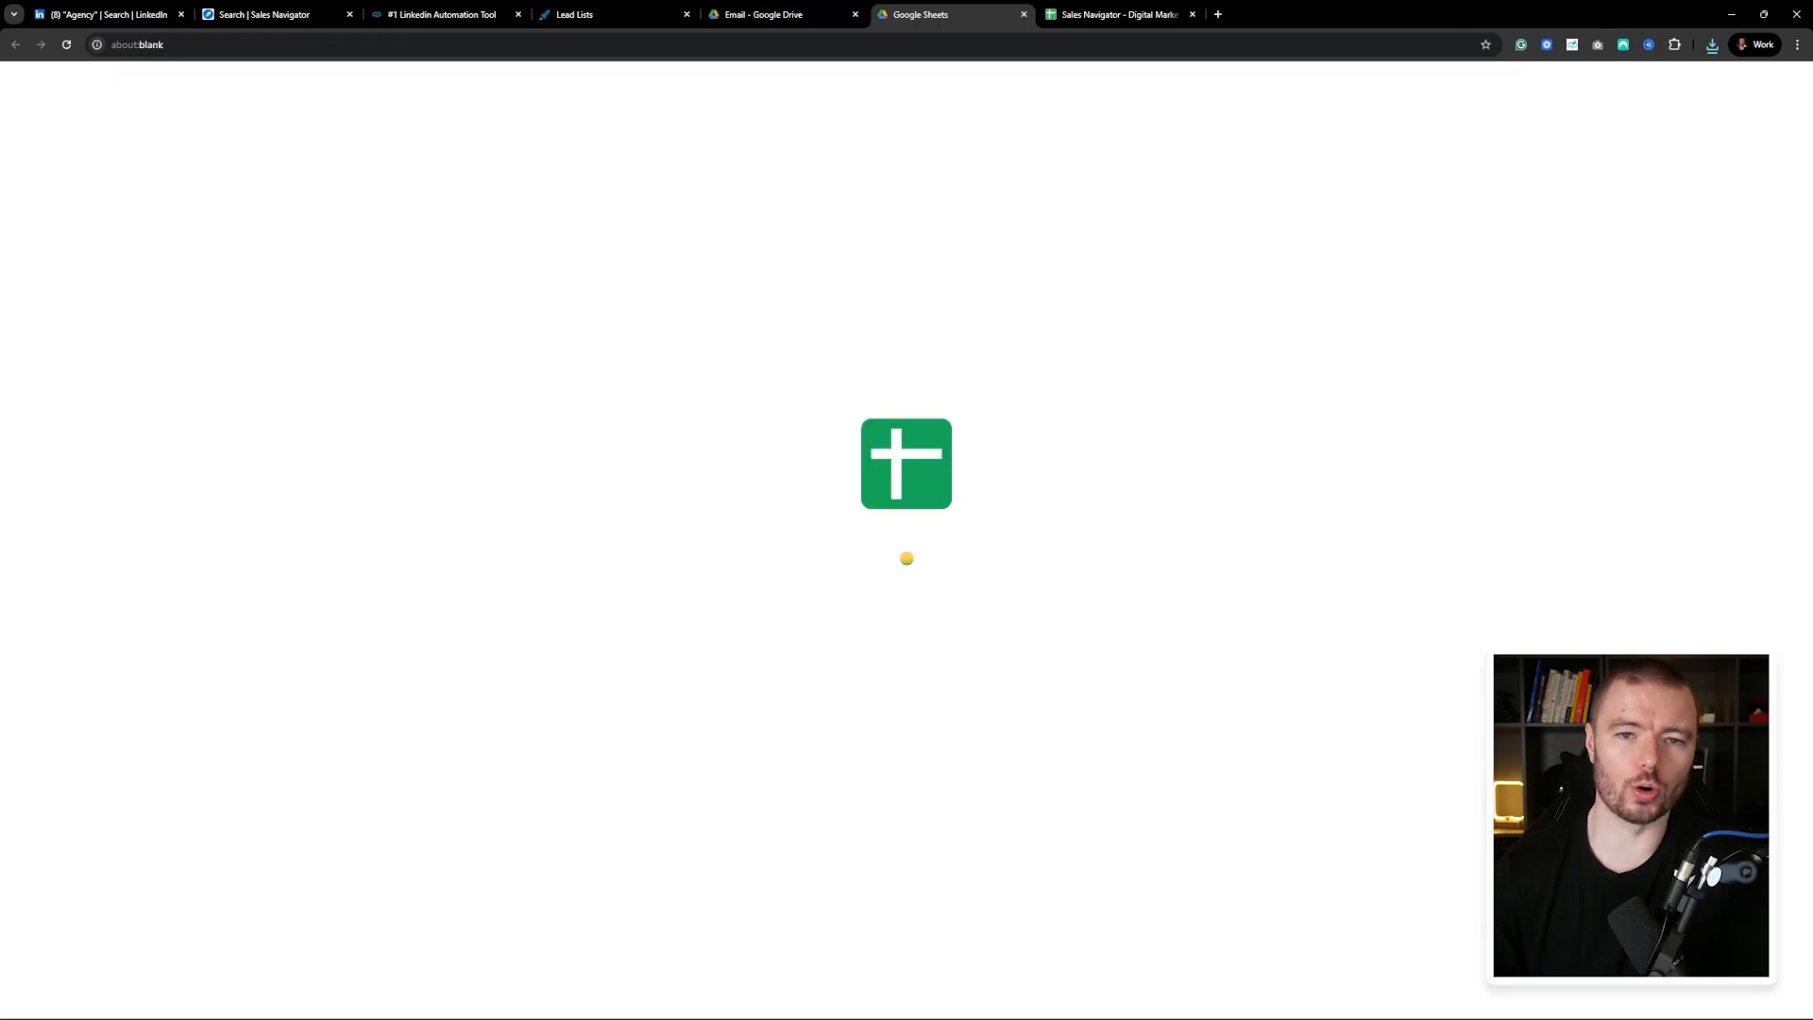